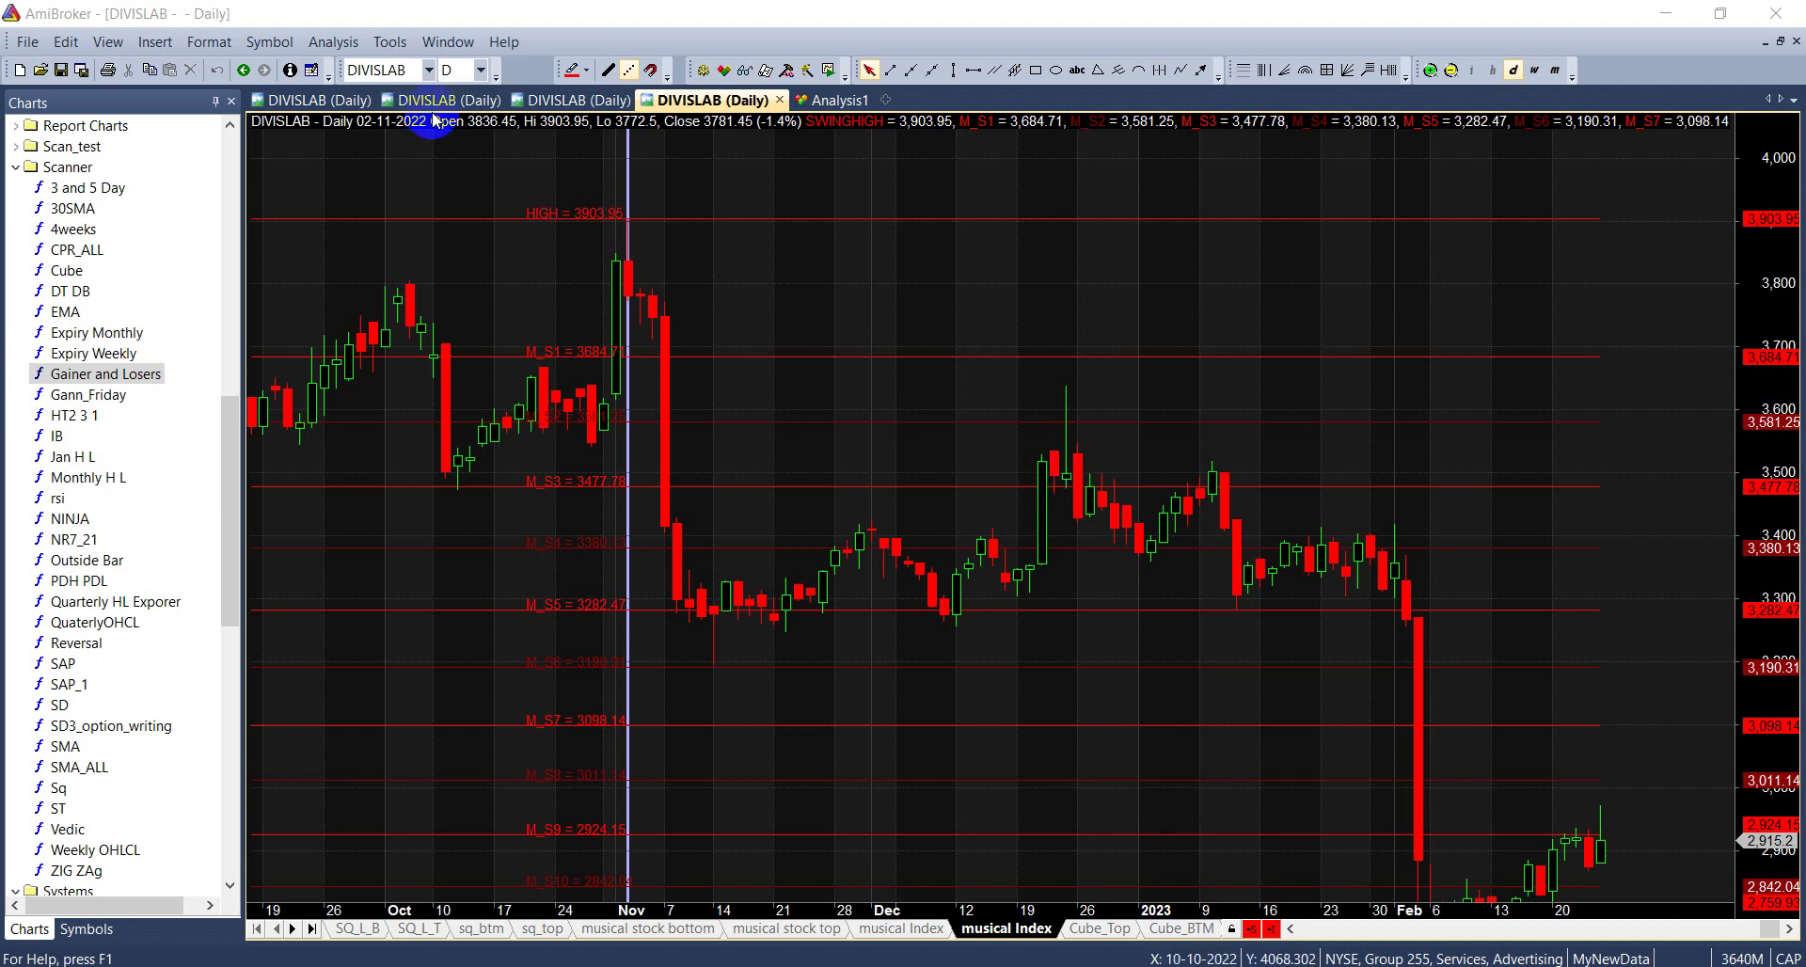
# Step: Select the 03-02-2023 candle on the DIVISLAB daily chart and examine the musical levels projected from its high
pyautogui.click(1422, 636)
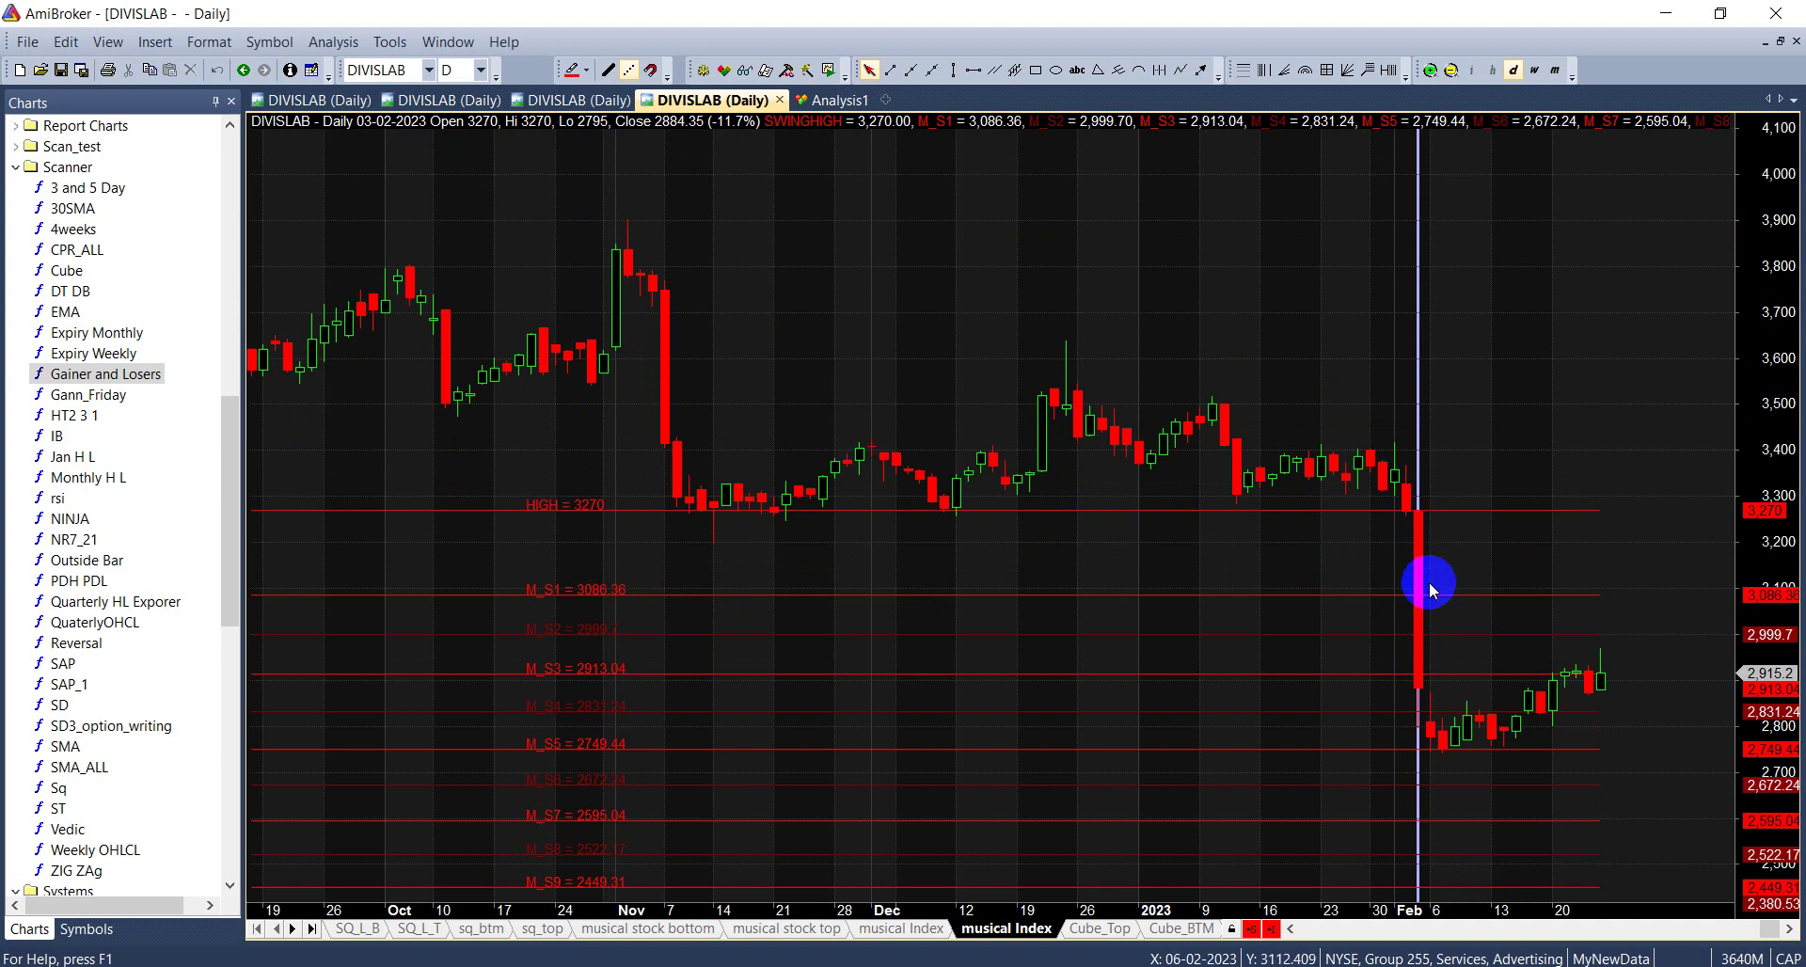
pyautogui.moveTo(1417, 536)
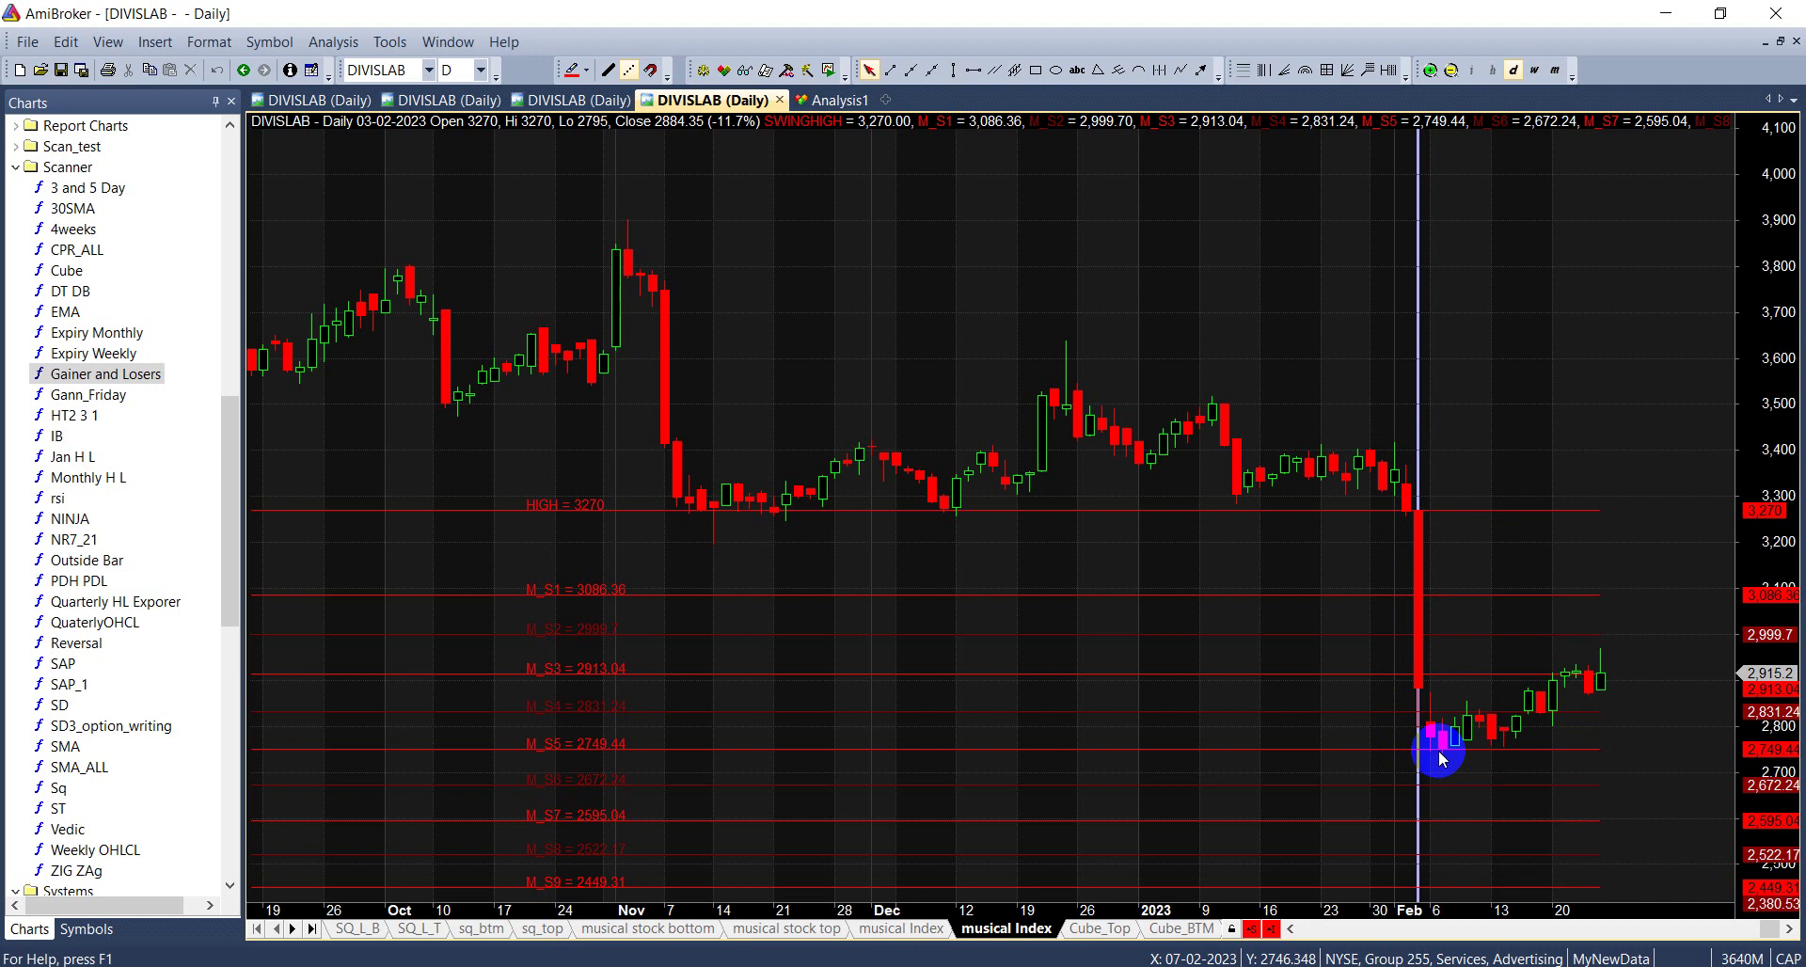
pyautogui.moveTo(1439, 754)
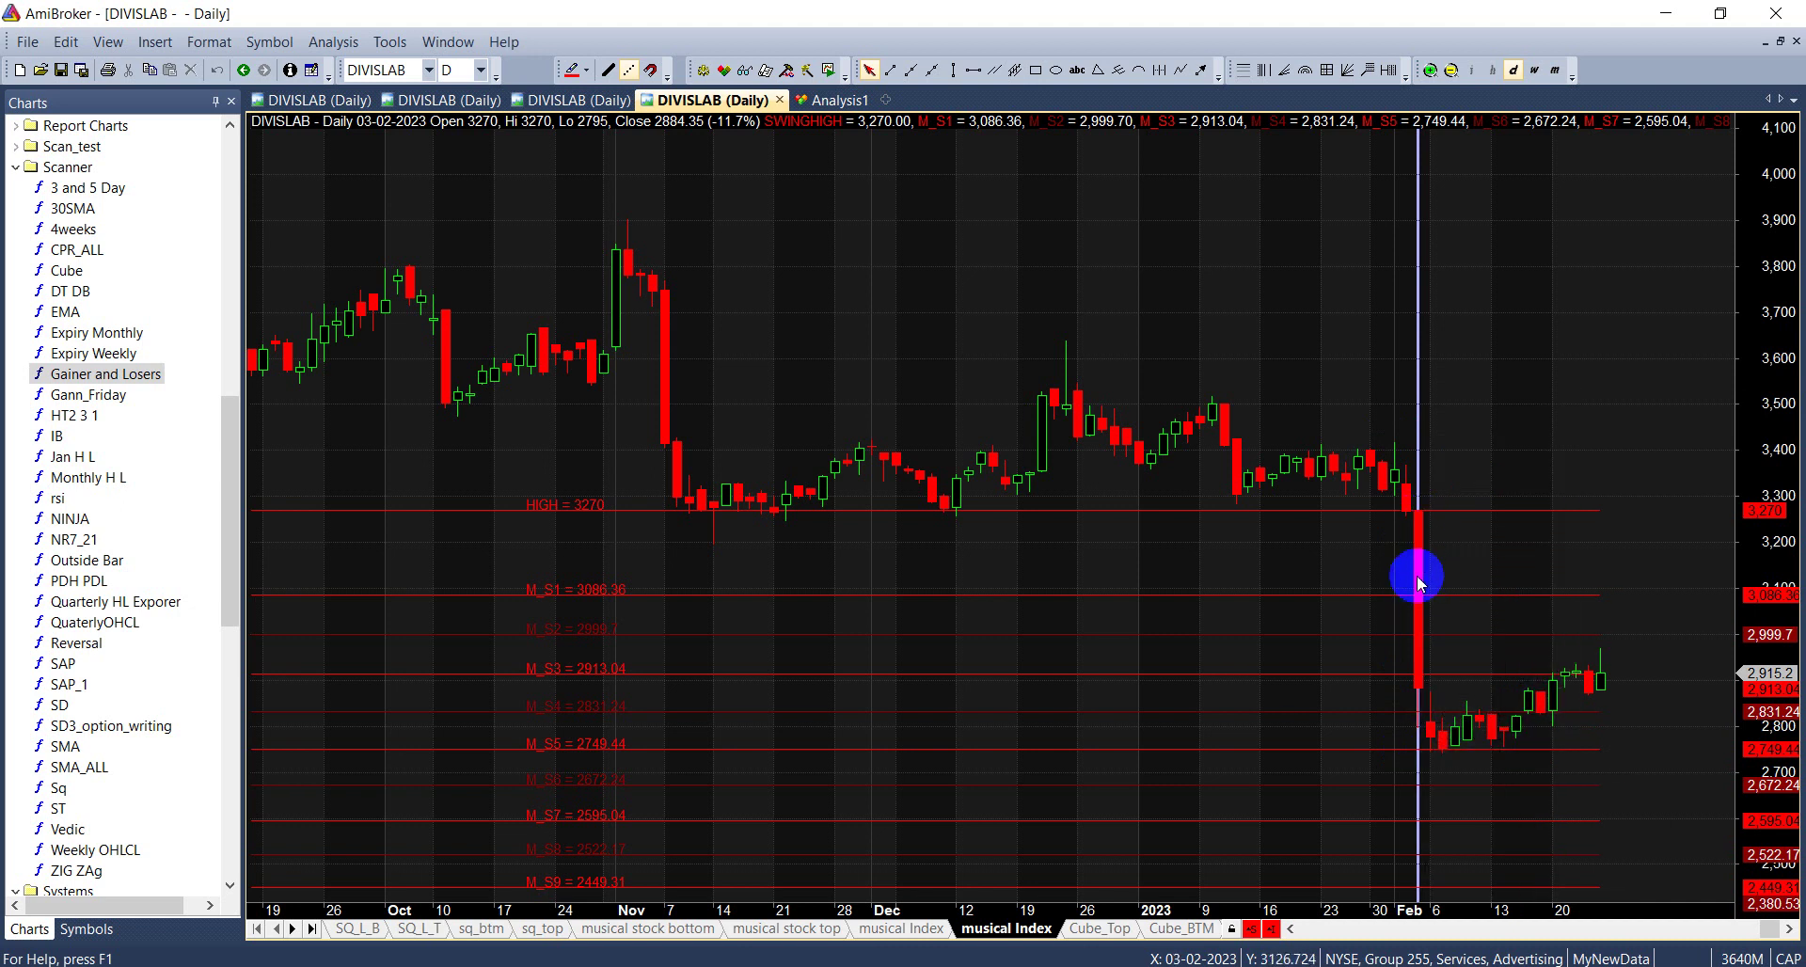
pyautogui.moveTo(1420, 609)
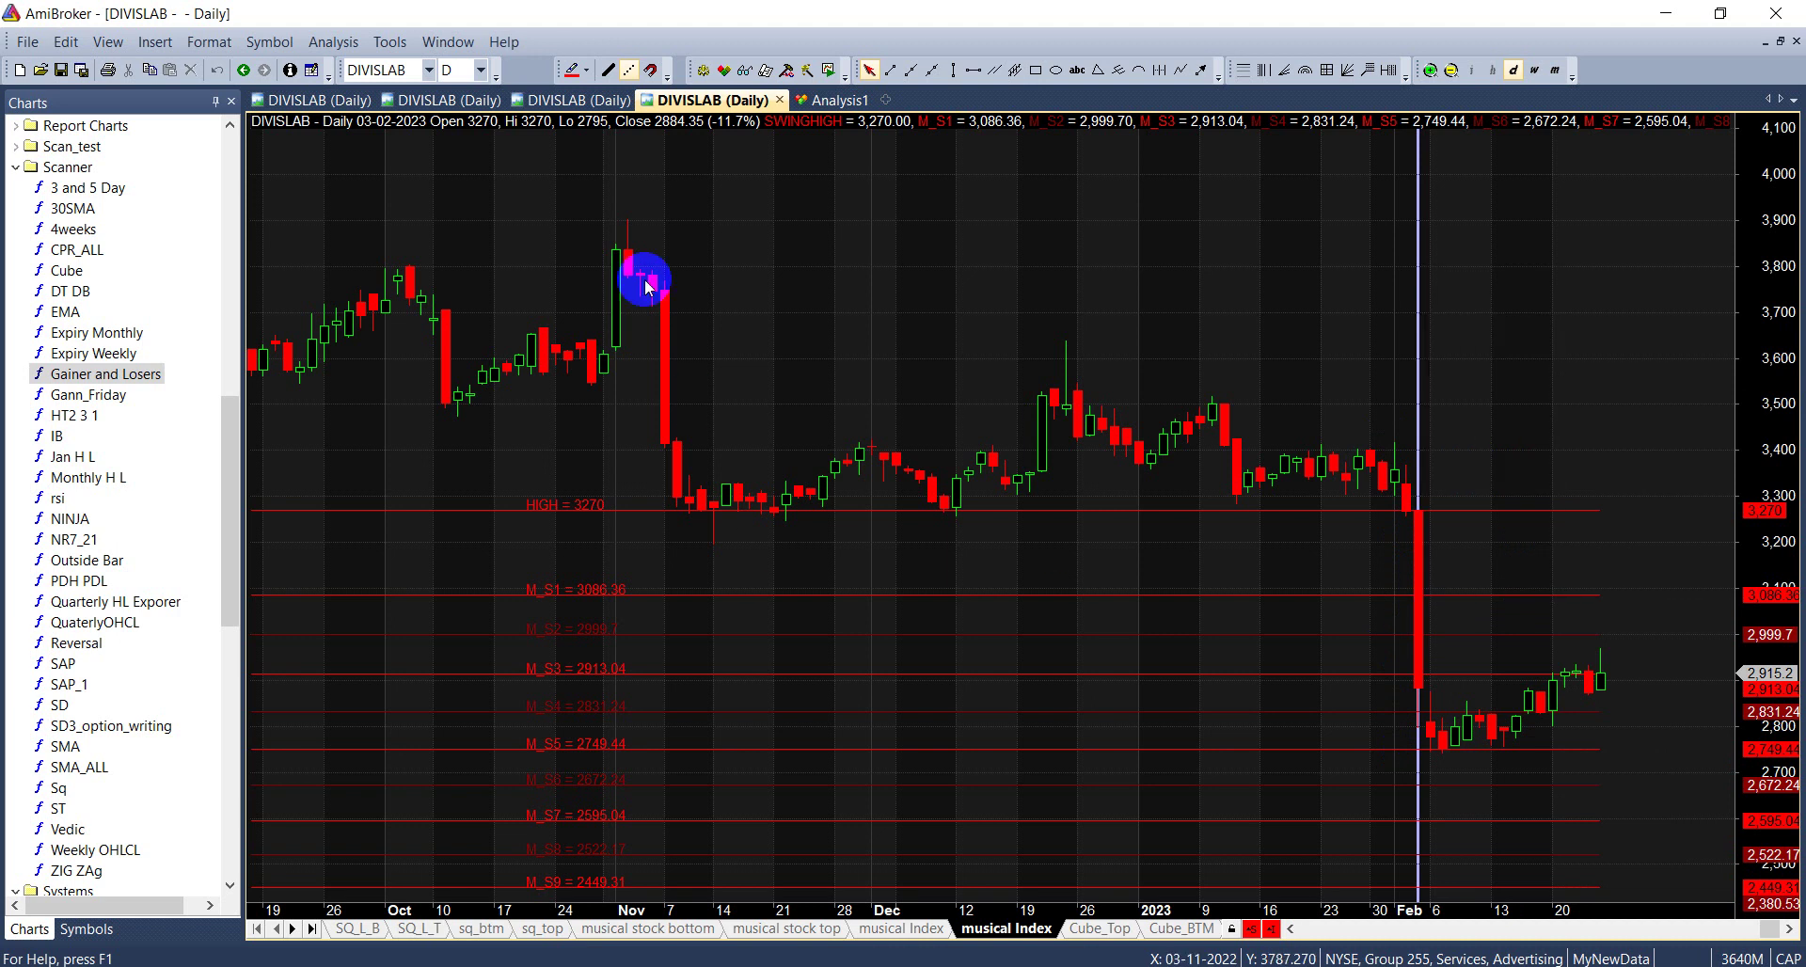
# Step: Select the 02-11-2022 swing-high candle and examine the levels from its high down to the 03-02-2023 candle
pyautogui.click(627, 256)
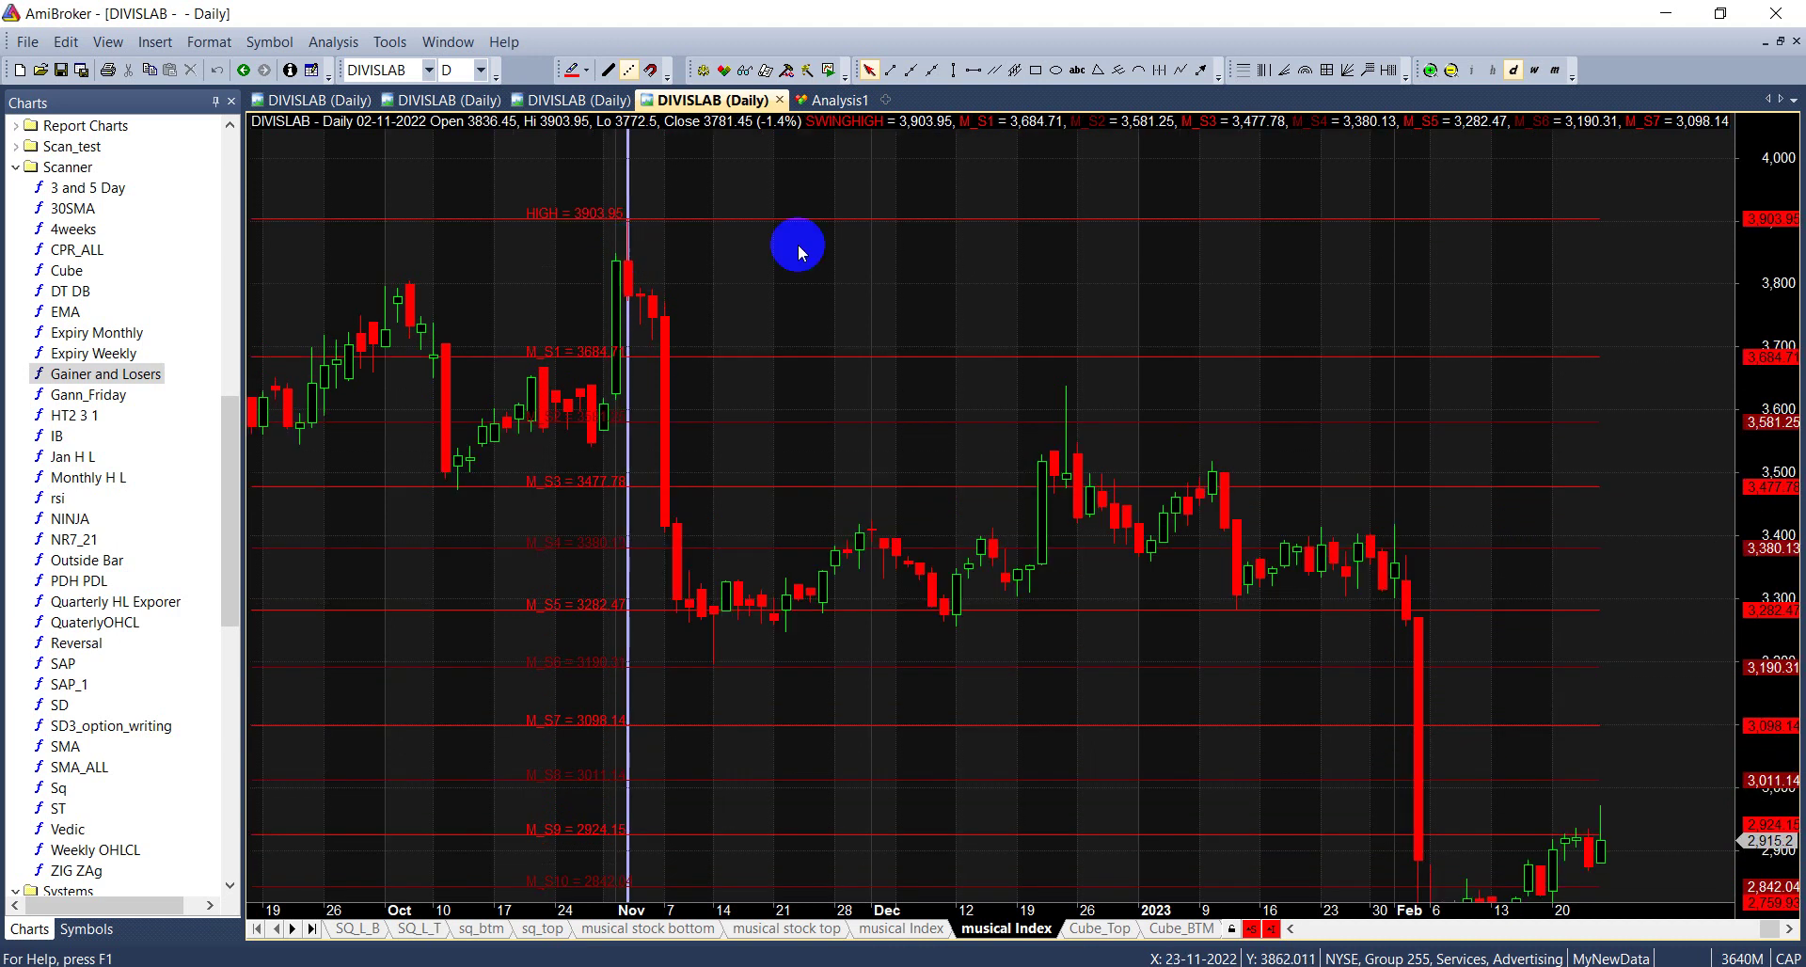
pyautogui.moveTo(797, 249)
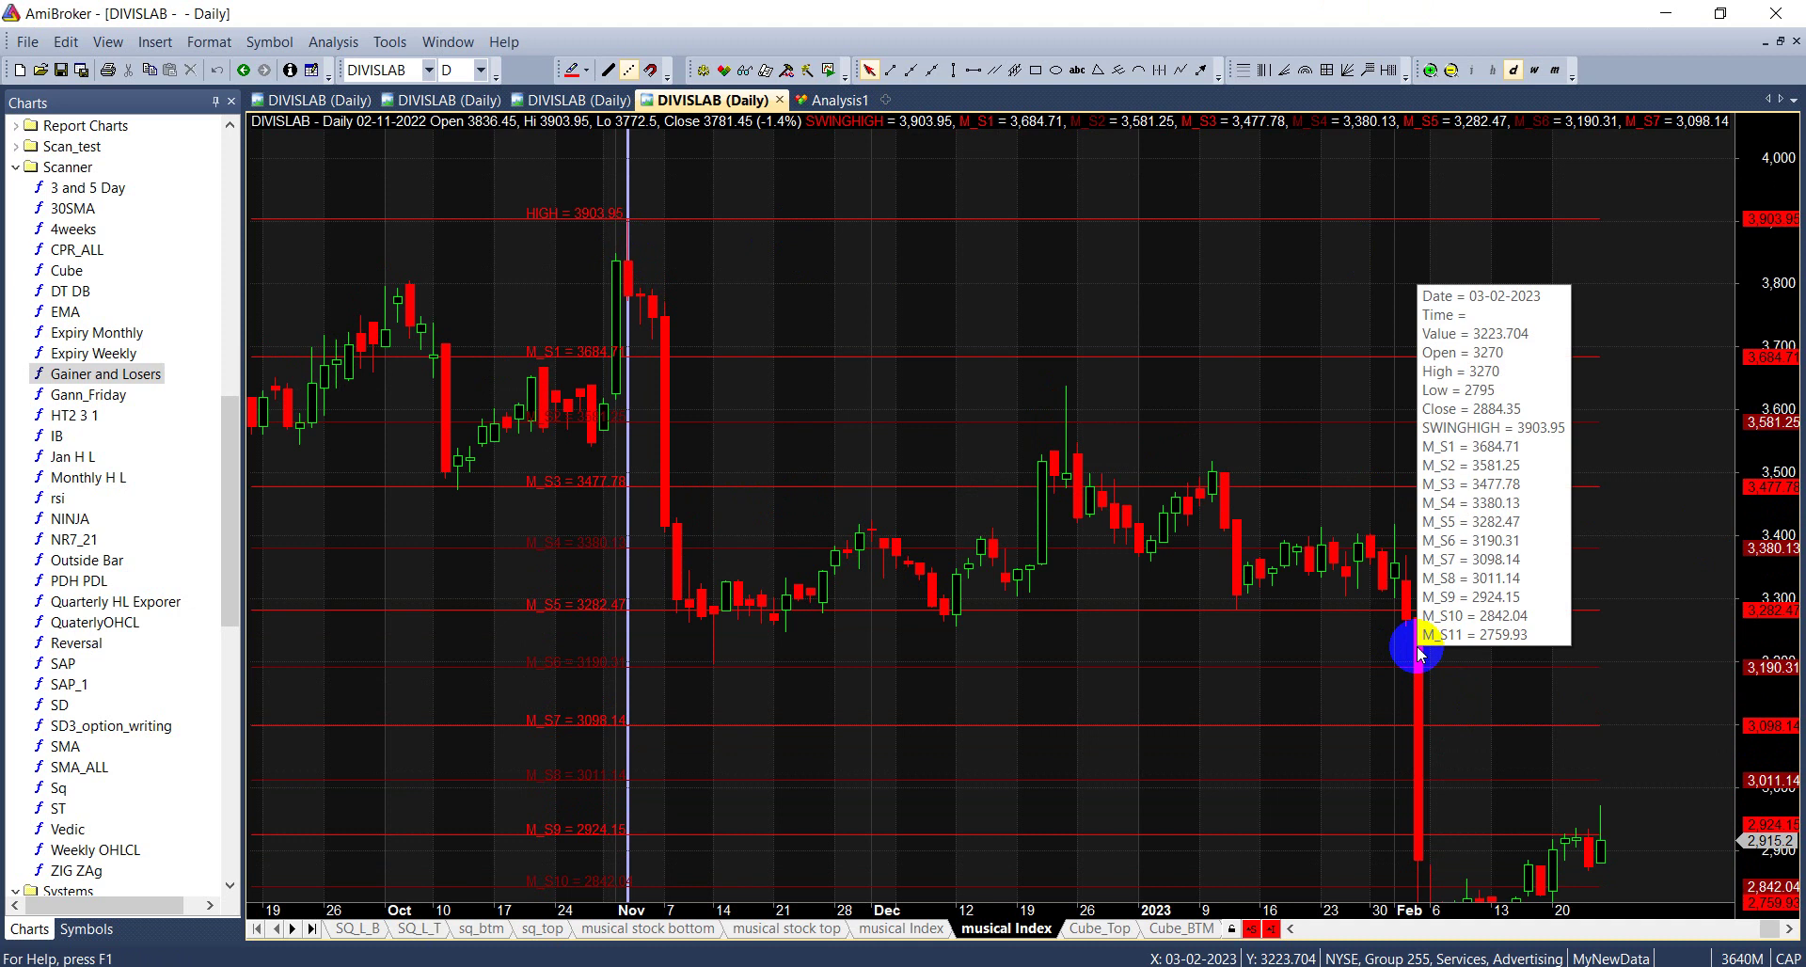
pyautogui.moveTo(1155, 248)
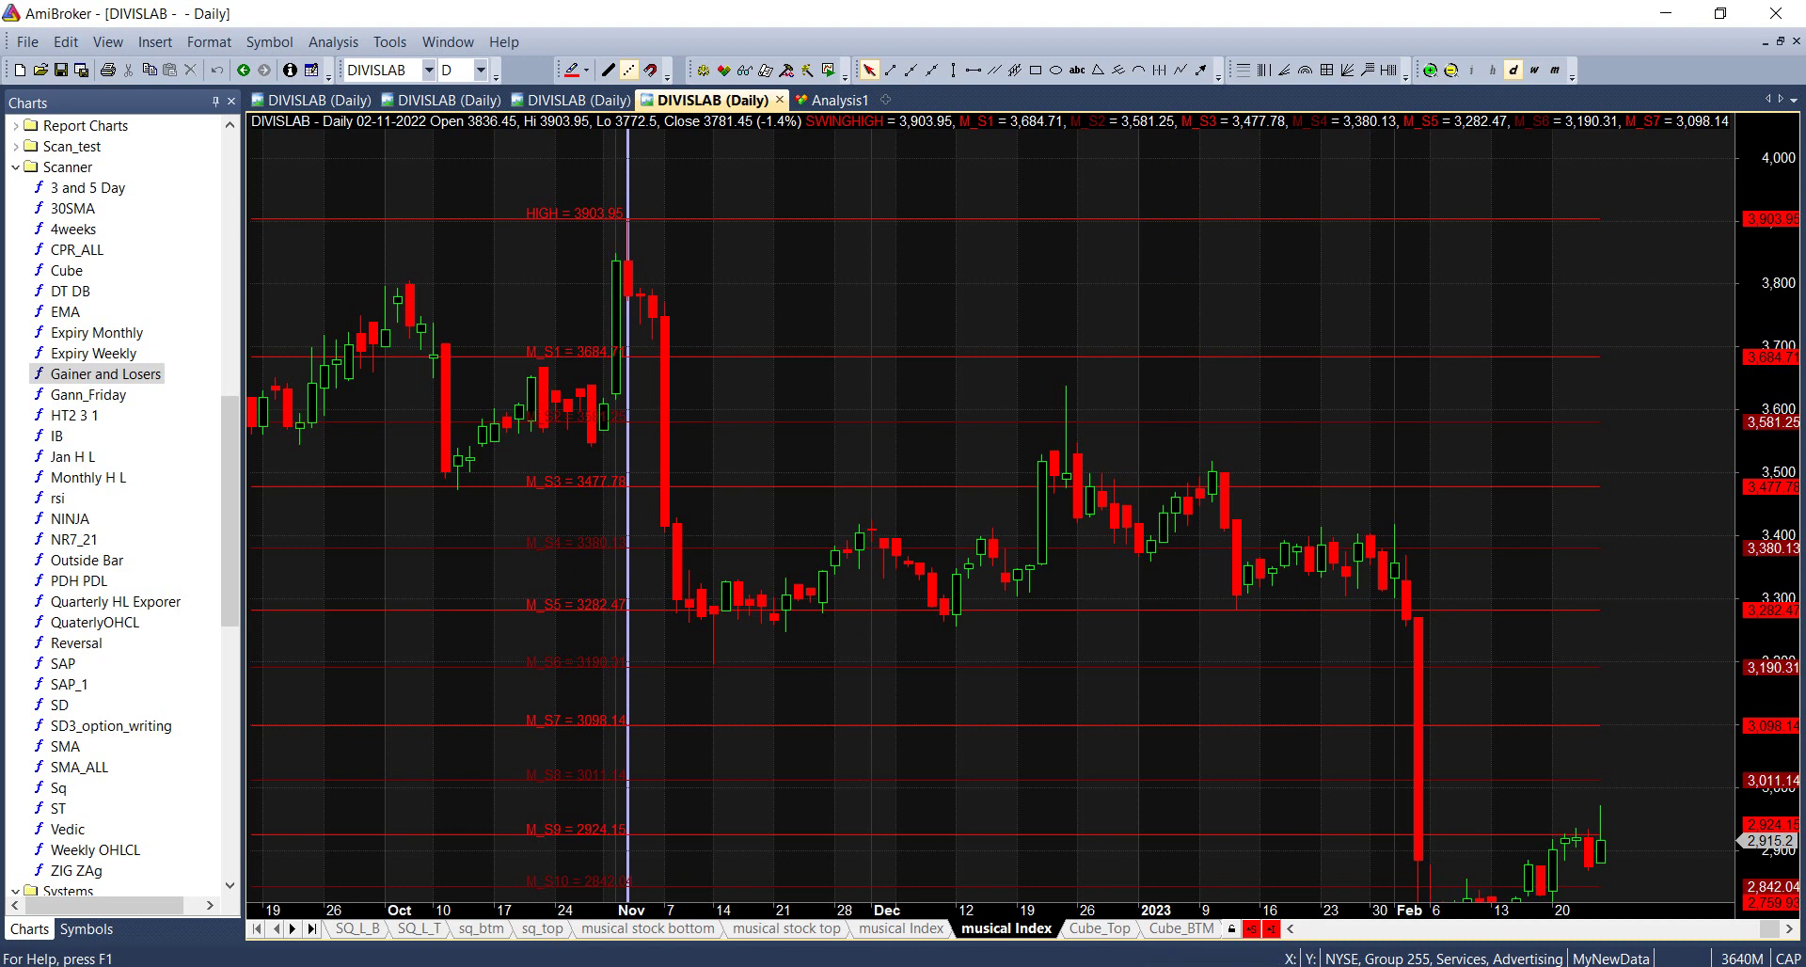
# Step: Switch to the scientific Calculator and clear the displayed entry
pyautogui.hotkey('alt', 'Tab')
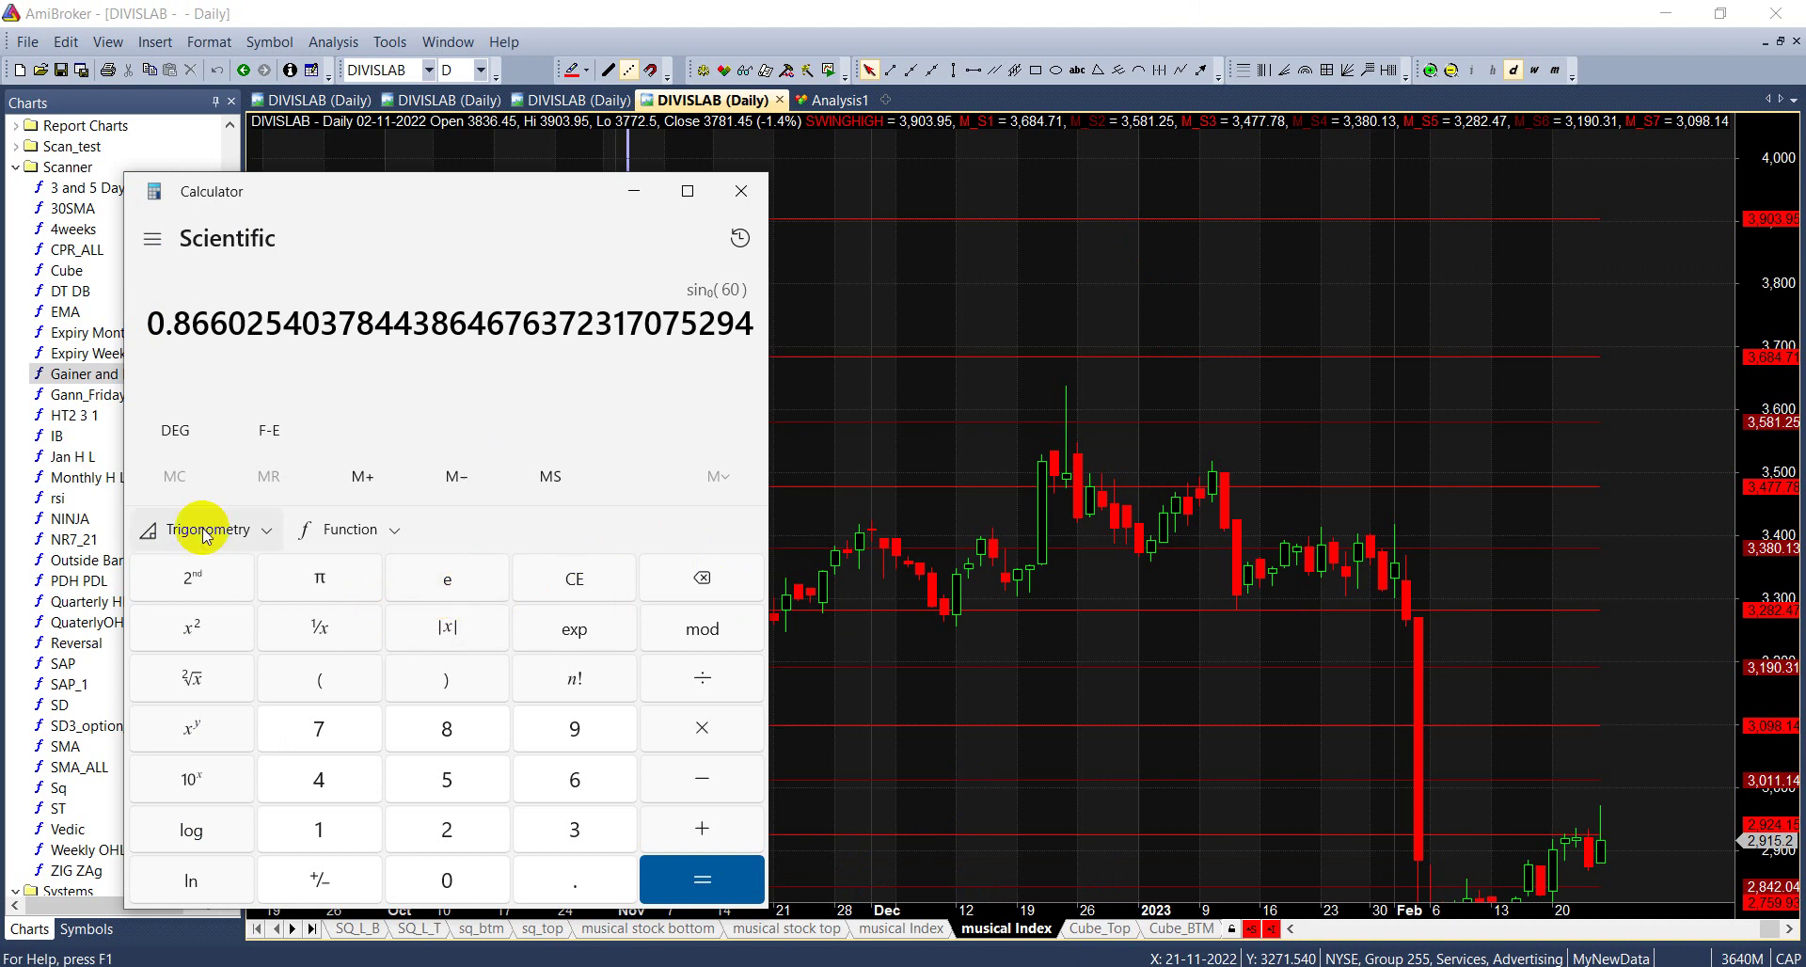
pyautogui.click(193, 532)
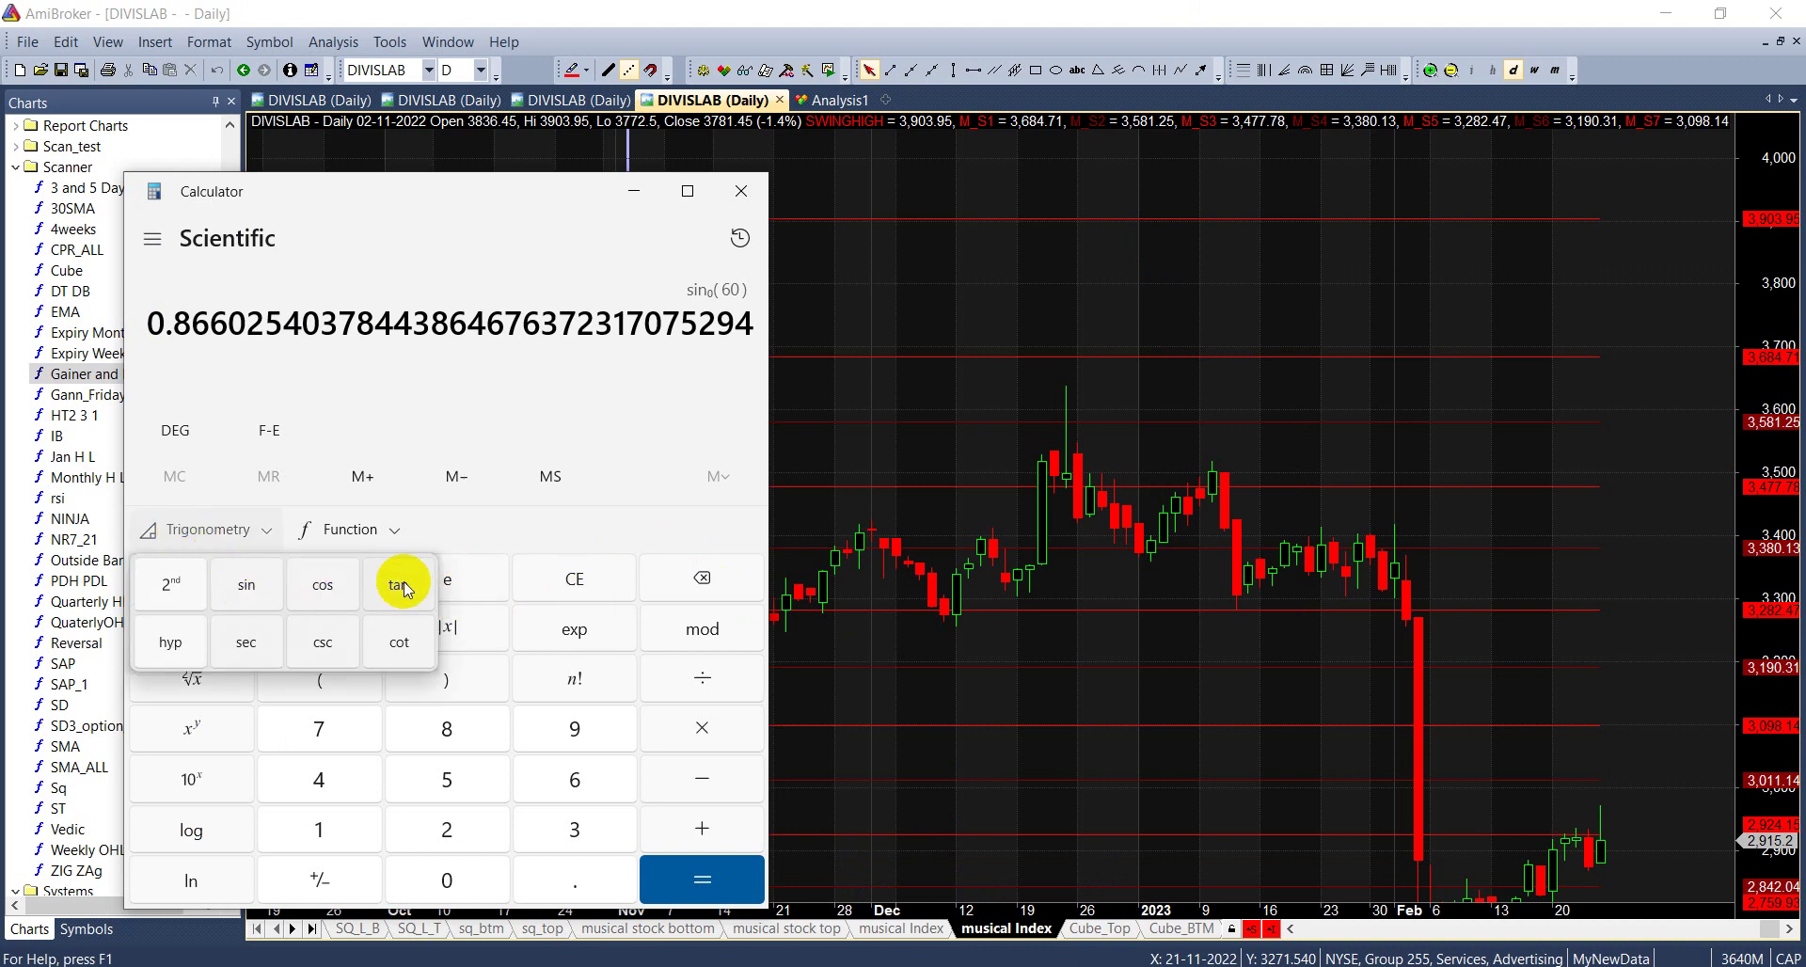
pyautogui.click(446, 399)
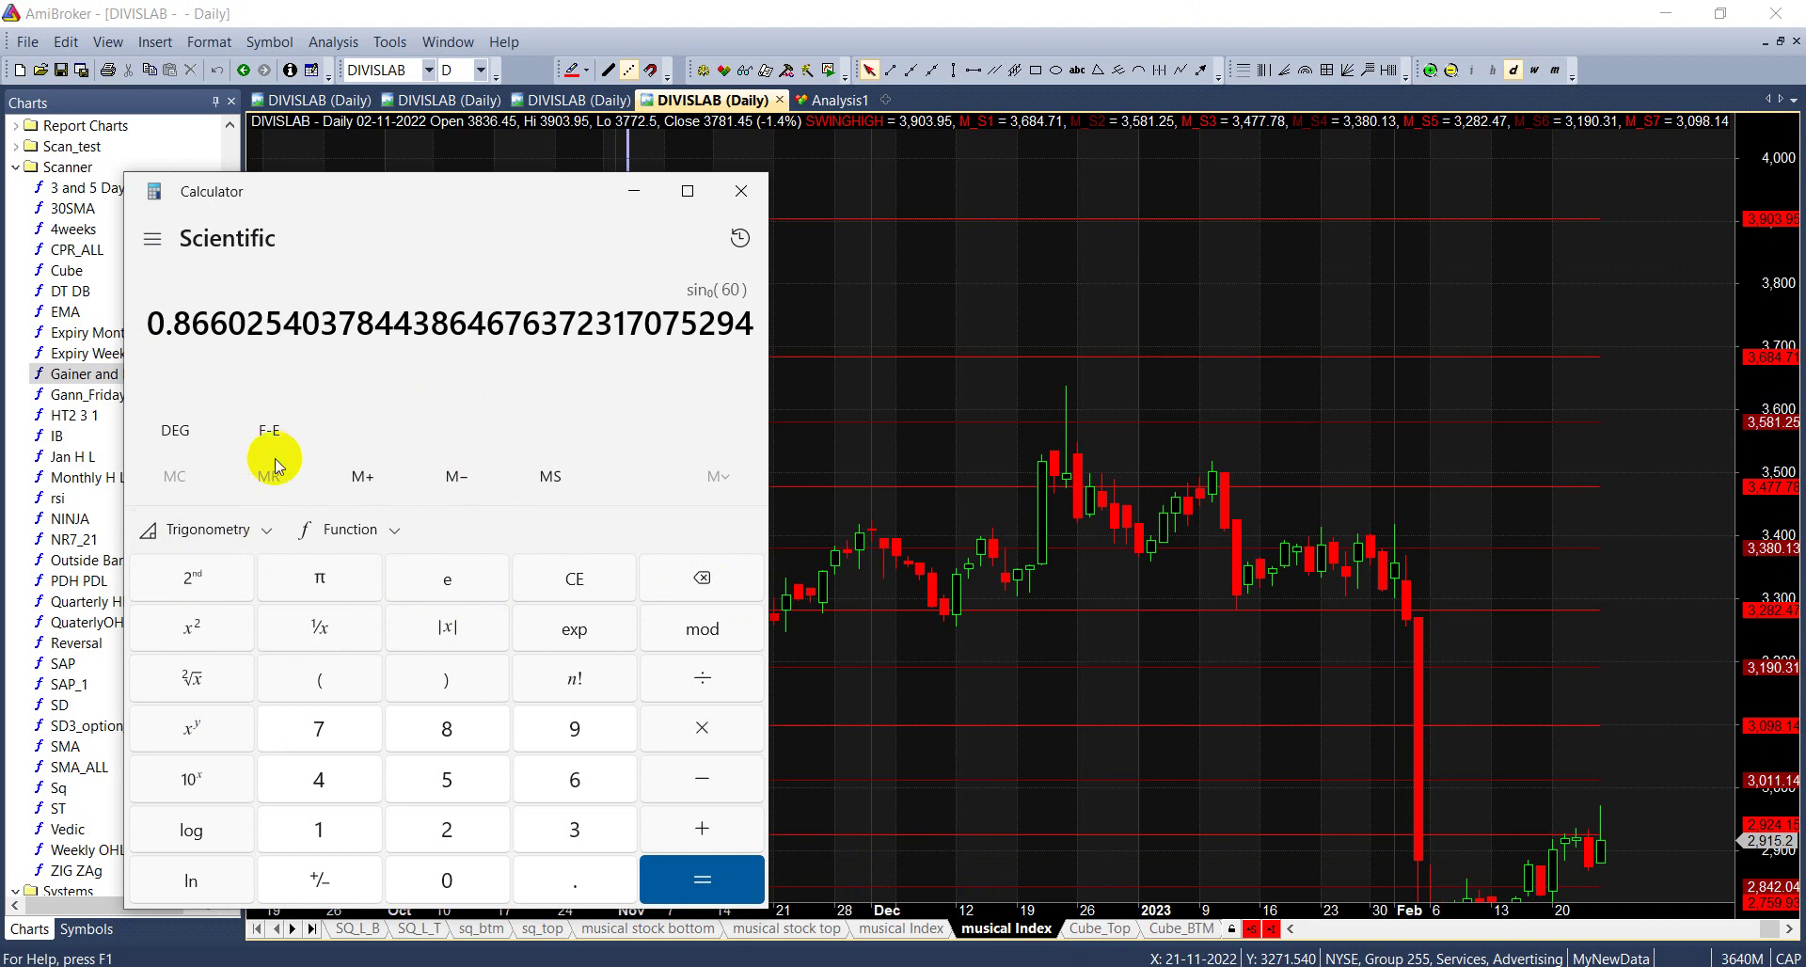
pyautogui.click(575, 583)
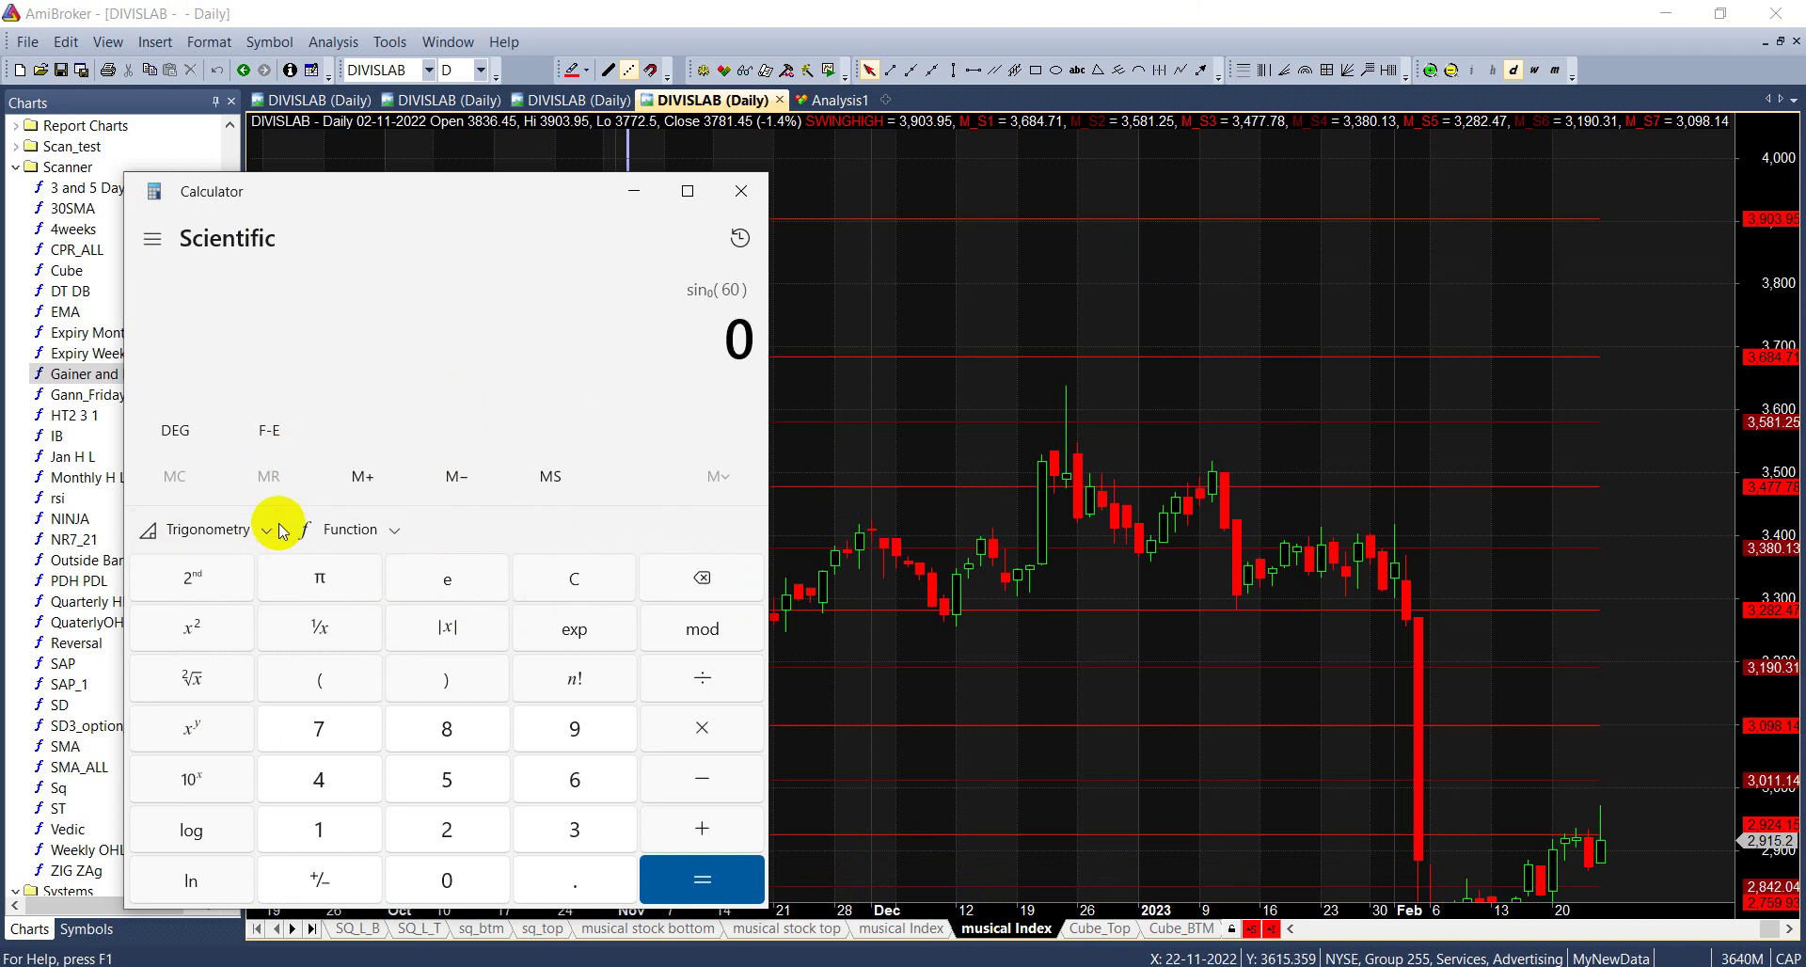
pyautogui.click(252, 533)
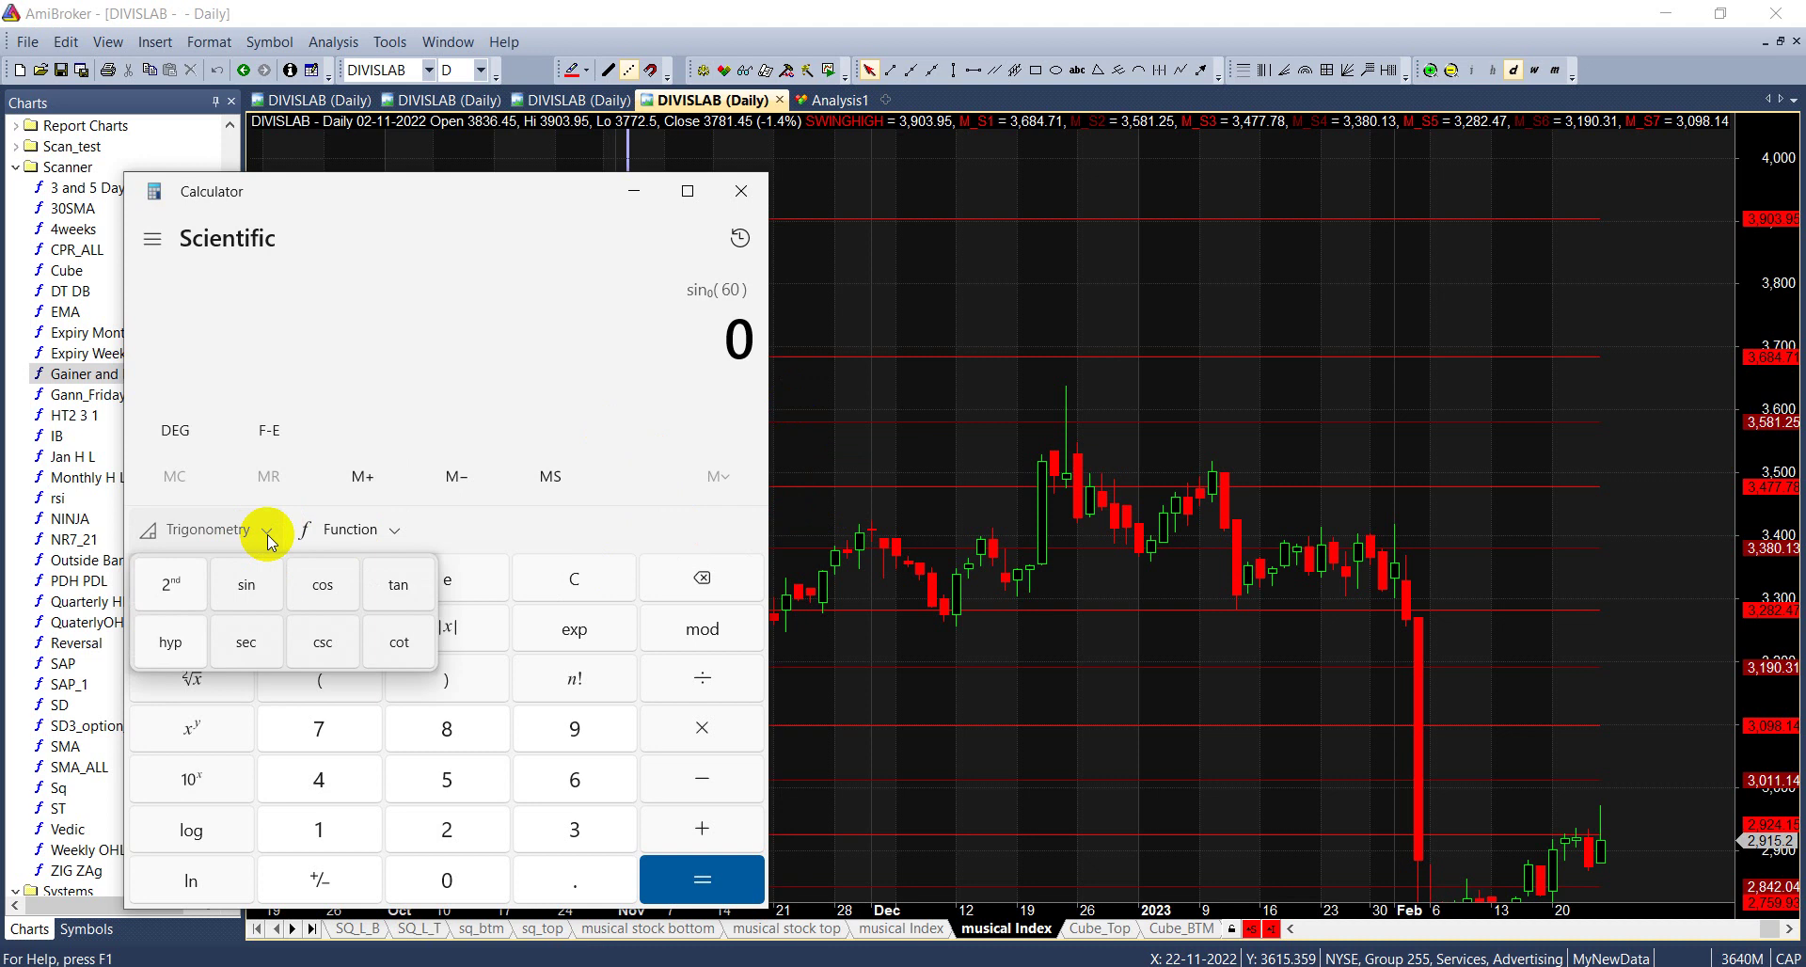
pyautogui.click(247, 586)
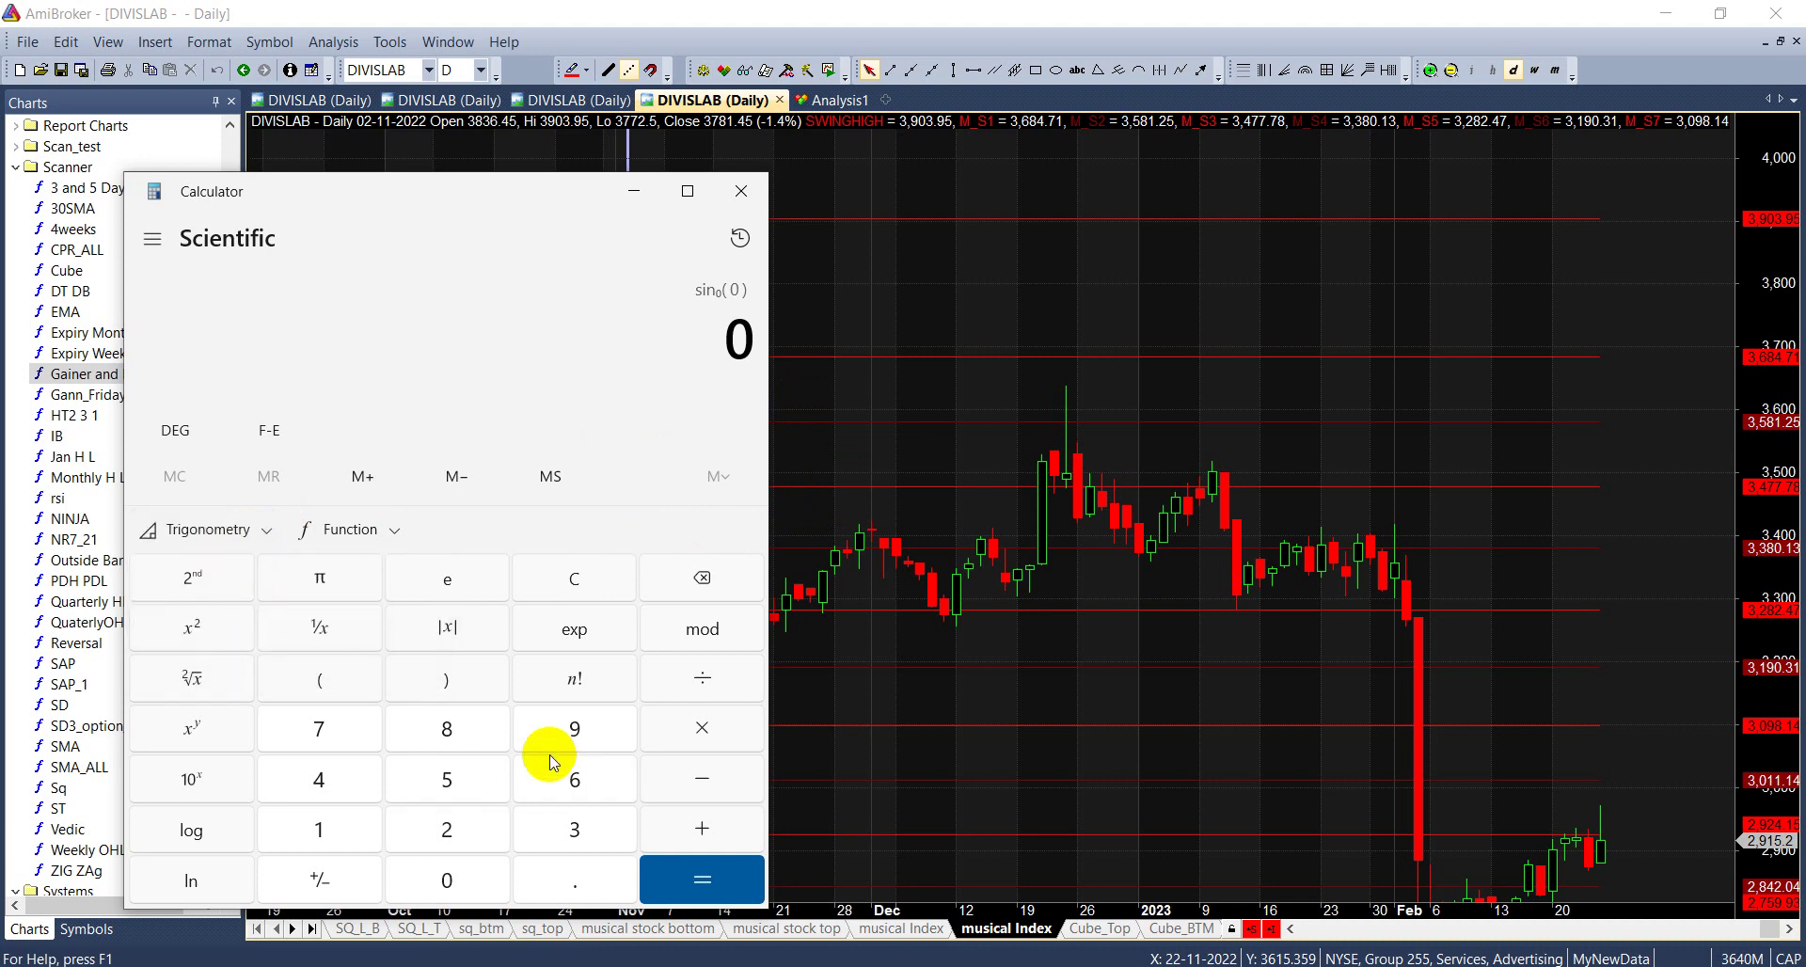
pyautogui.click(577, 779)
pyautogui.click(450, 891)
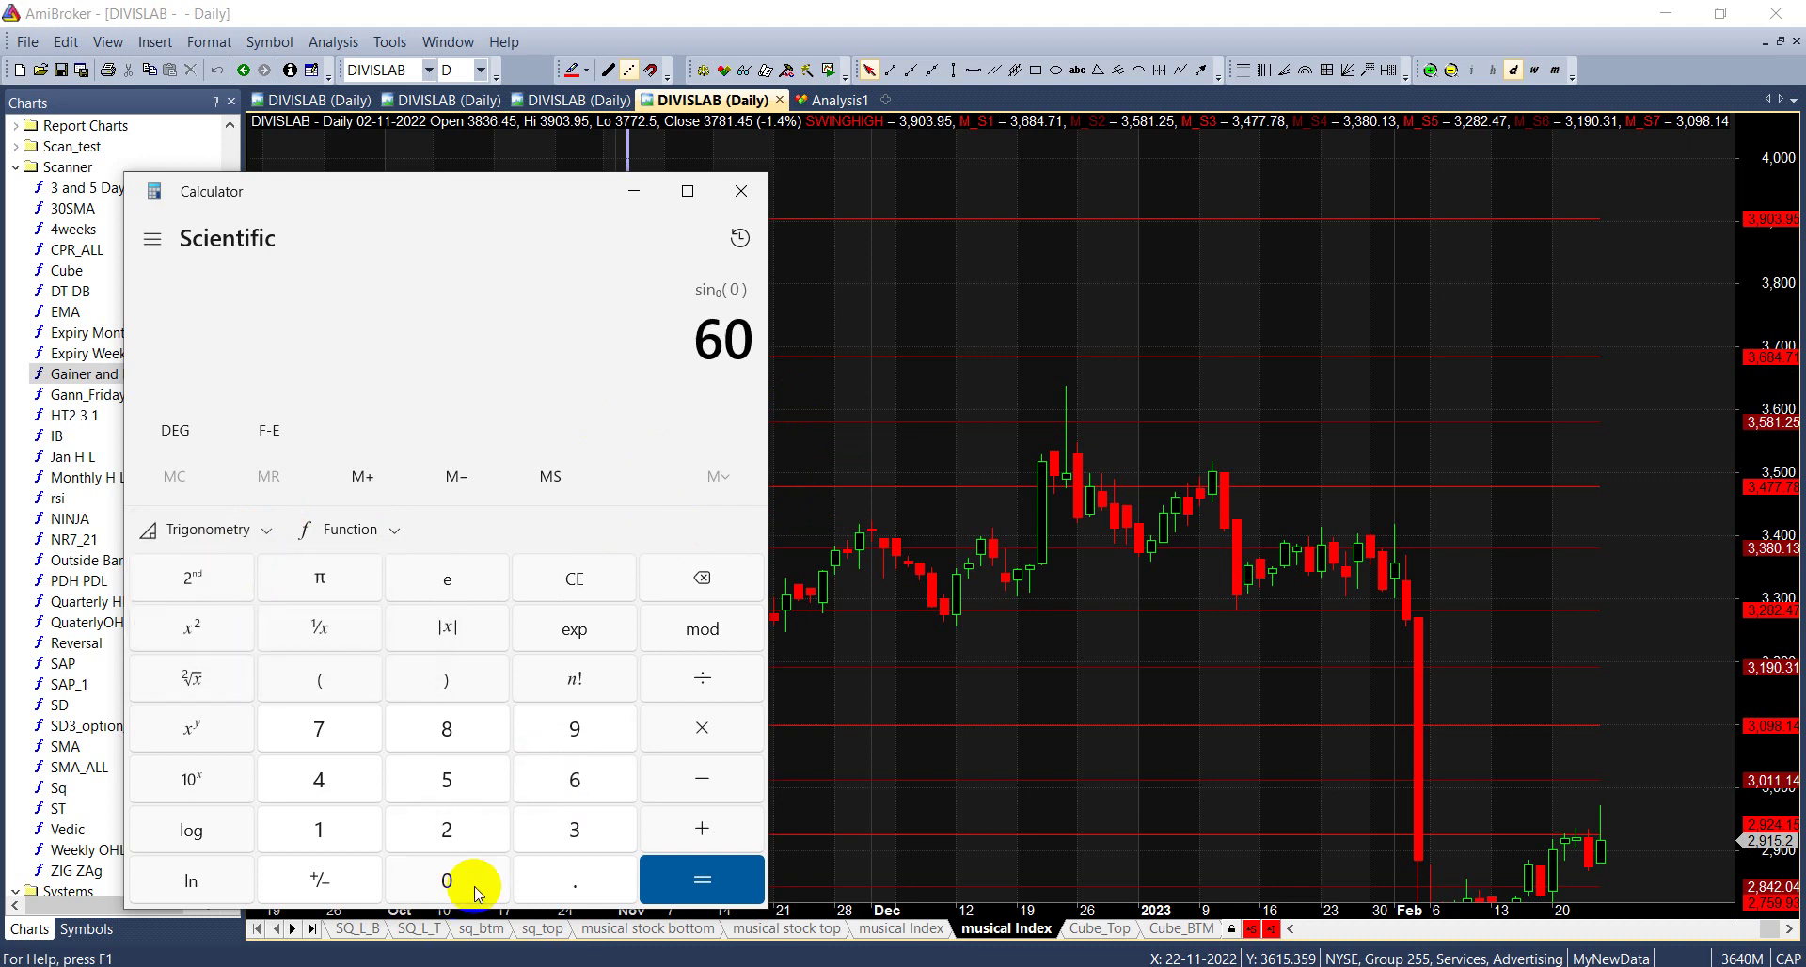
pyautogui.click(705, 879)
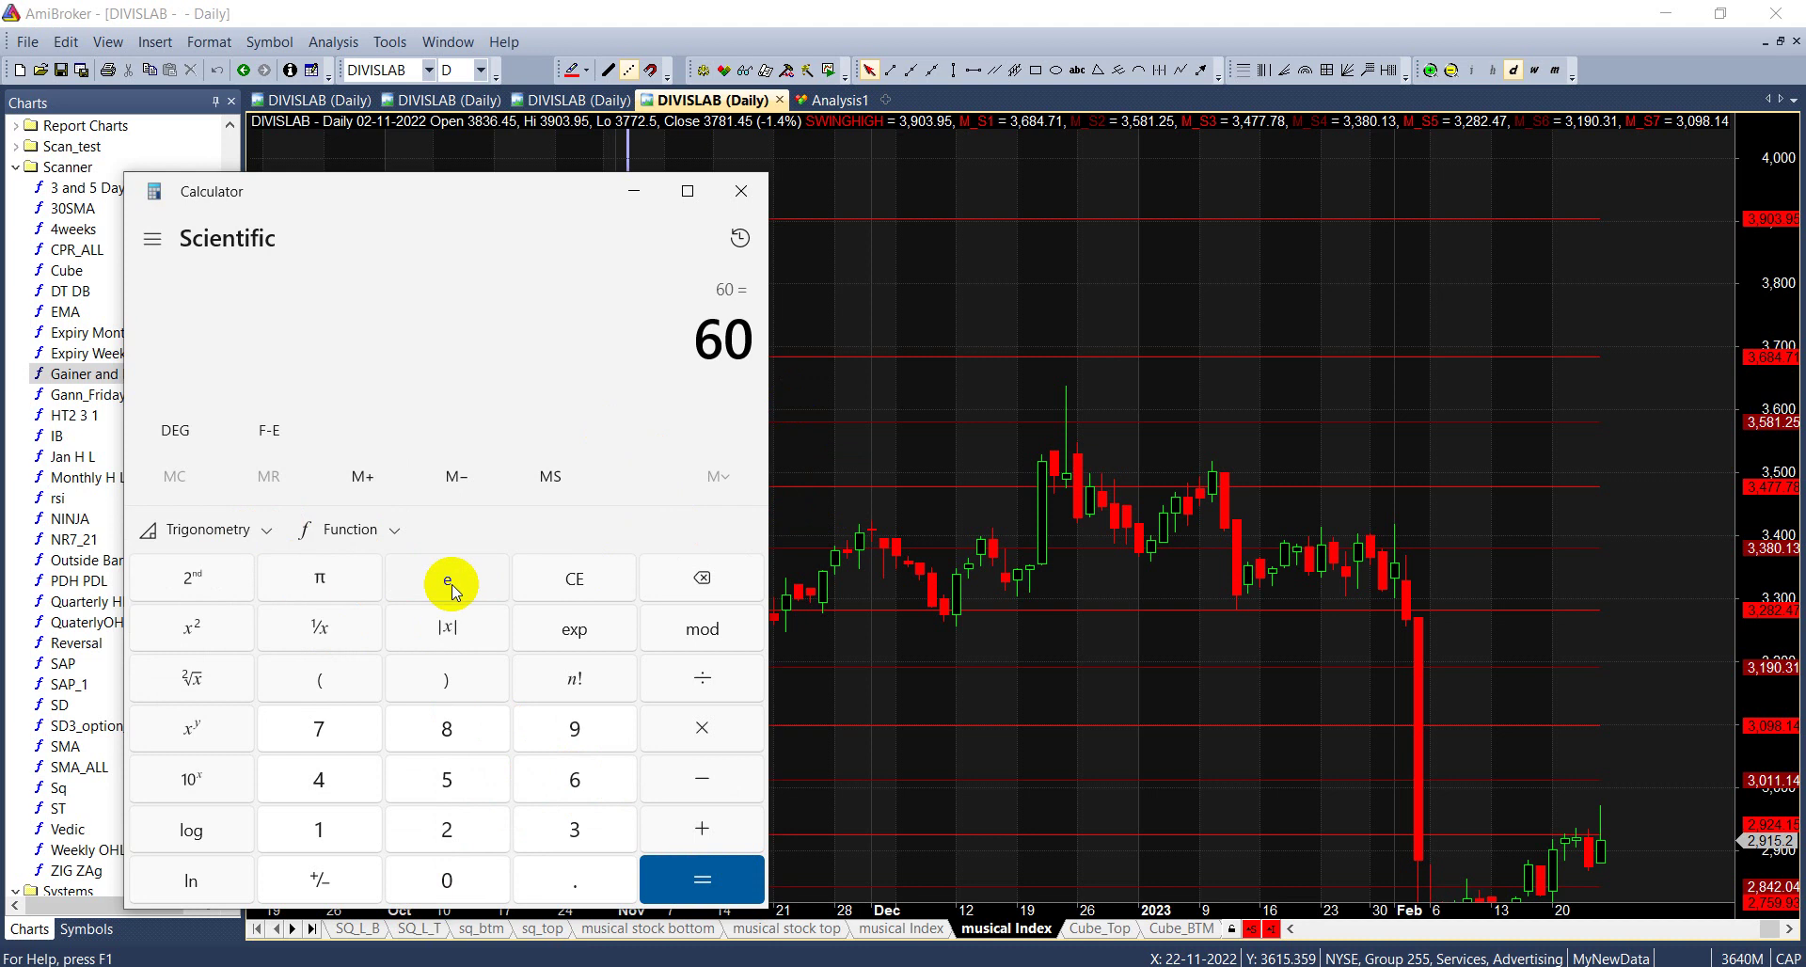
# Step: Calculate the sine of 60 degrees and highlight the first three decimals of the result
pyautogui.click(575, 578)
pyautogui.click(575, 779)
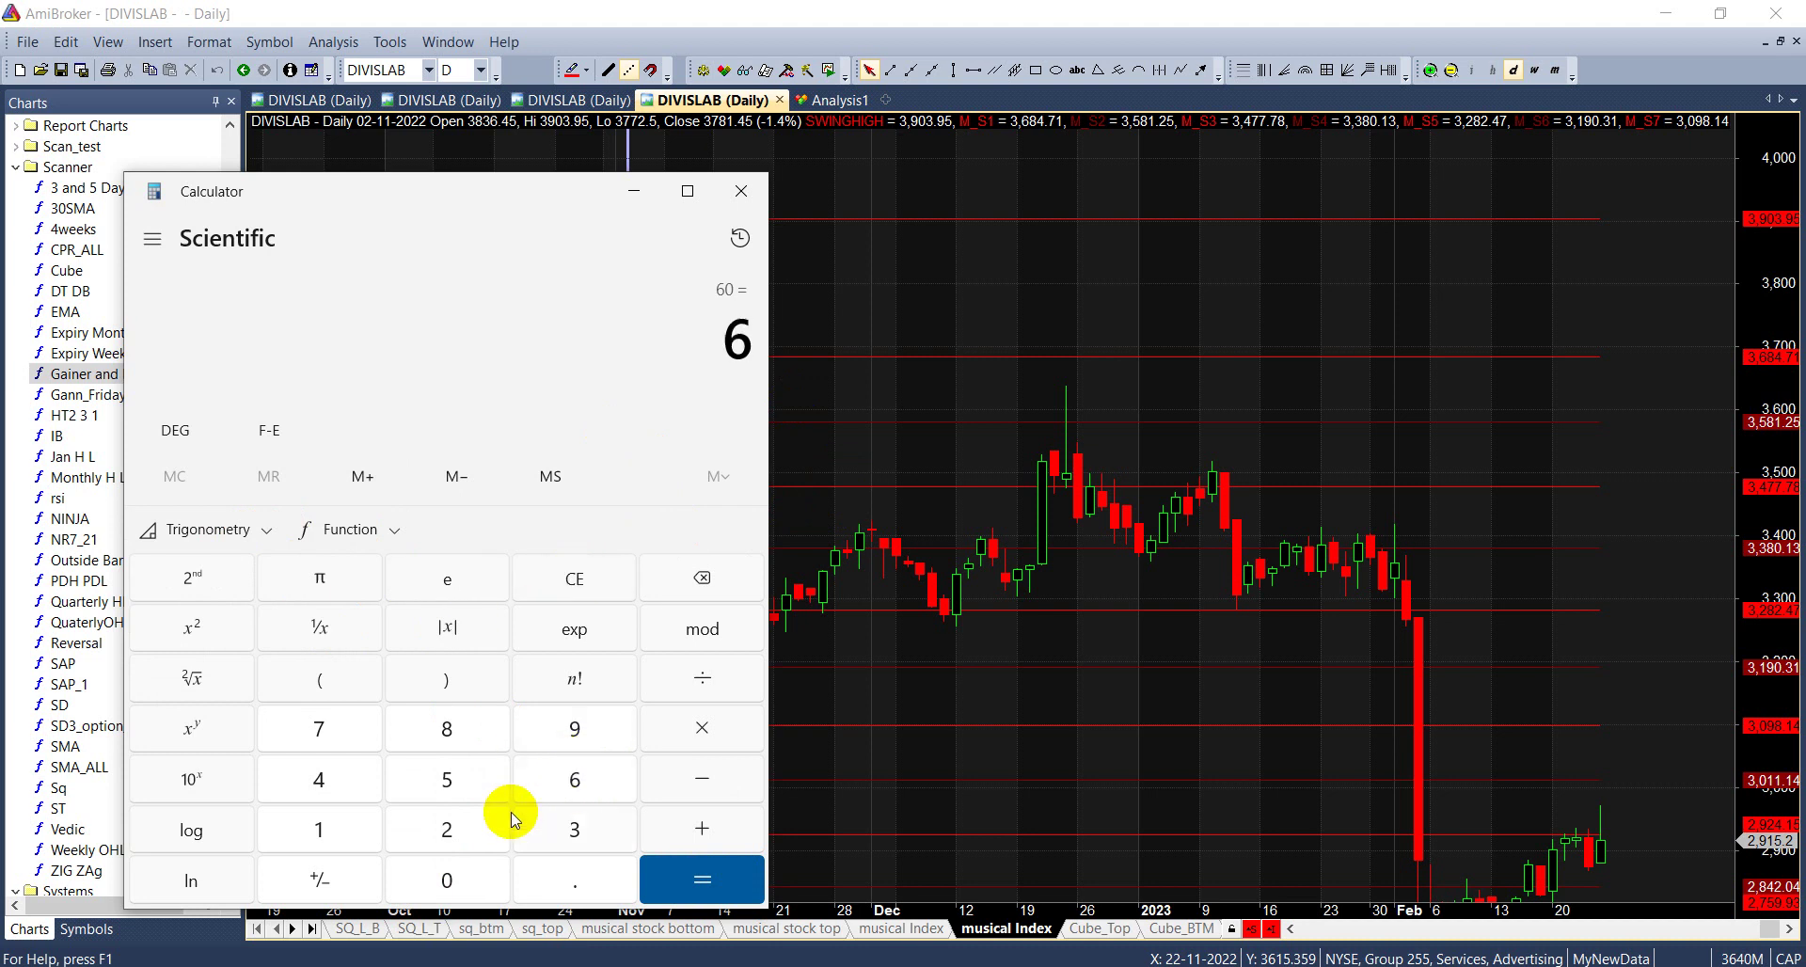
pyautogui.click(447, 879)
pyautogui.click(242, 529)
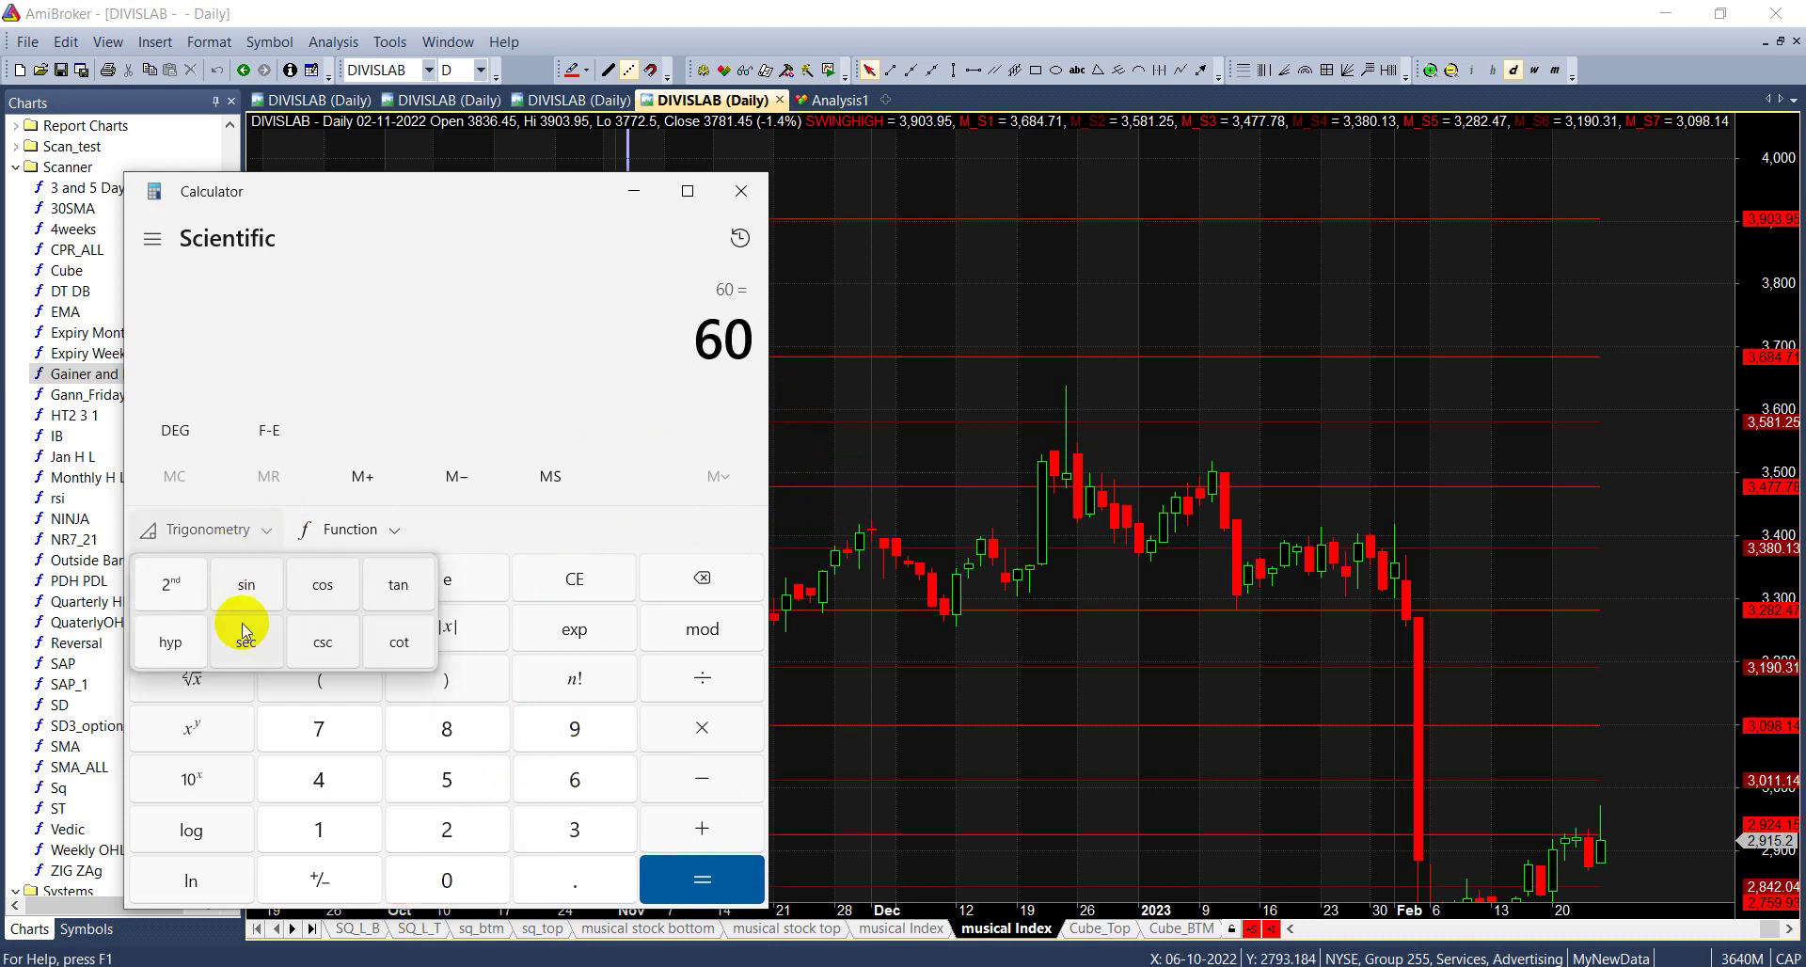
pyautogui.click(242, 582)
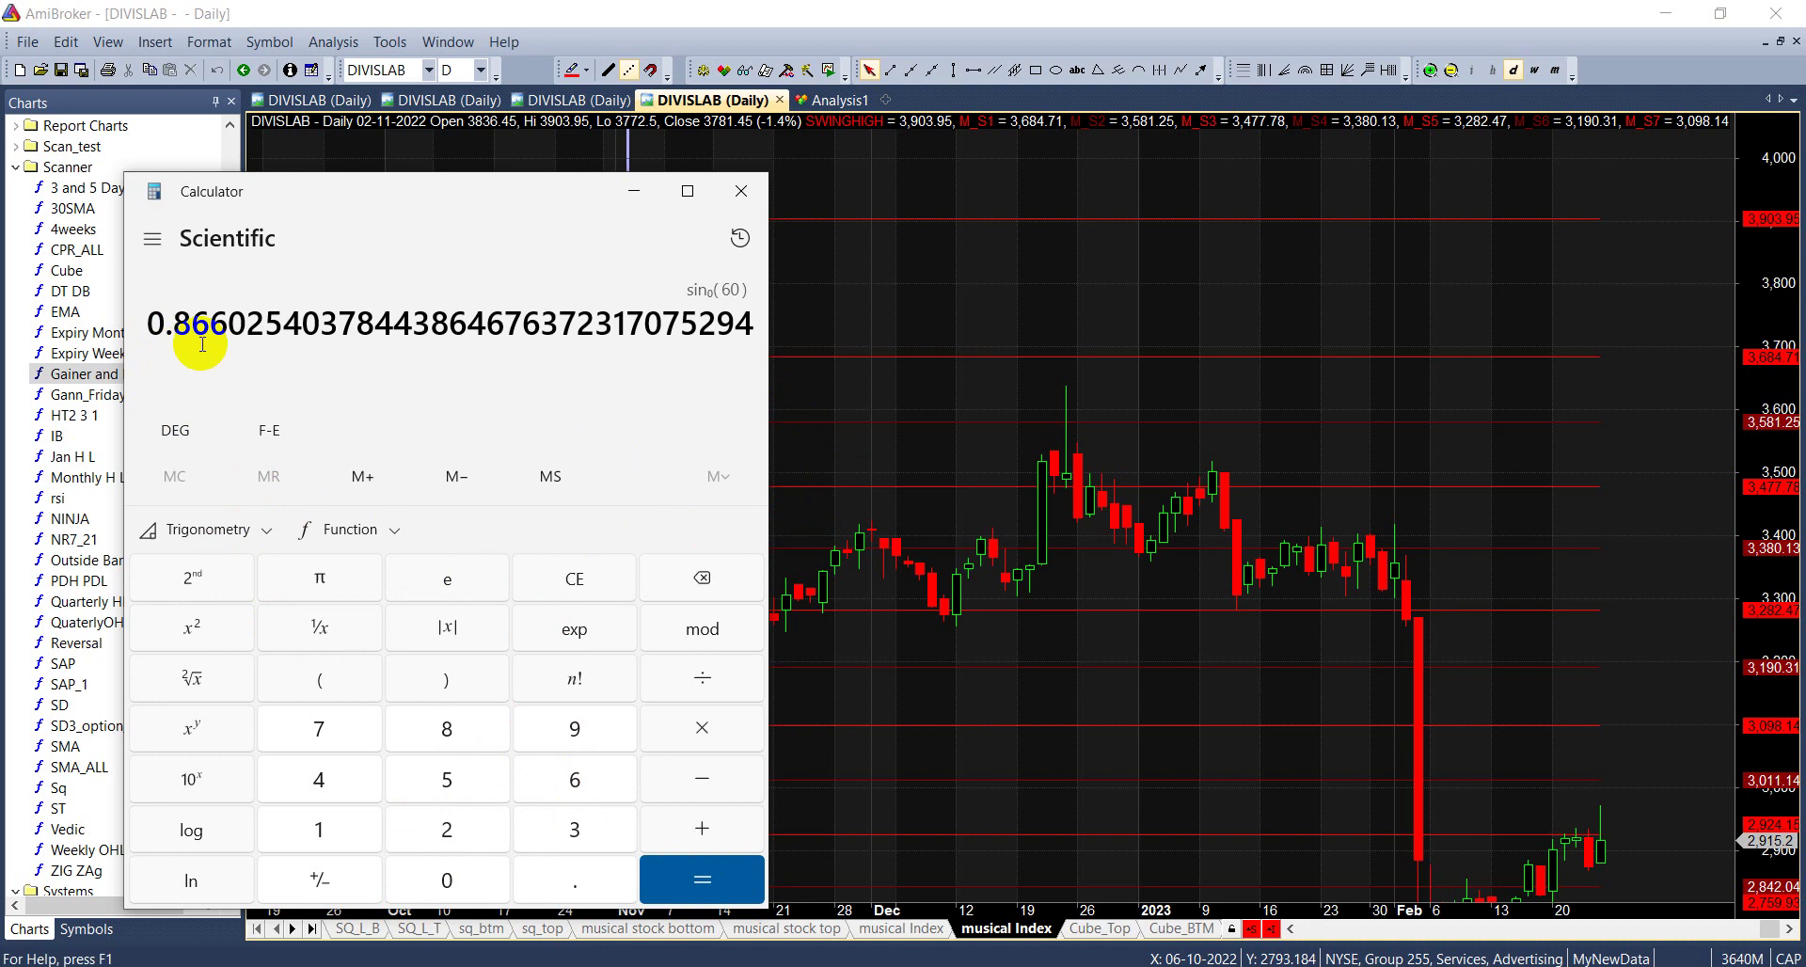
pyautogui.moveTo(202, 345)
pyautogui.mouseDown()
pyautogui.moveTo(231, 344)
pyautogui.moveTo(174, 324)
pyautogui.mouseUp()
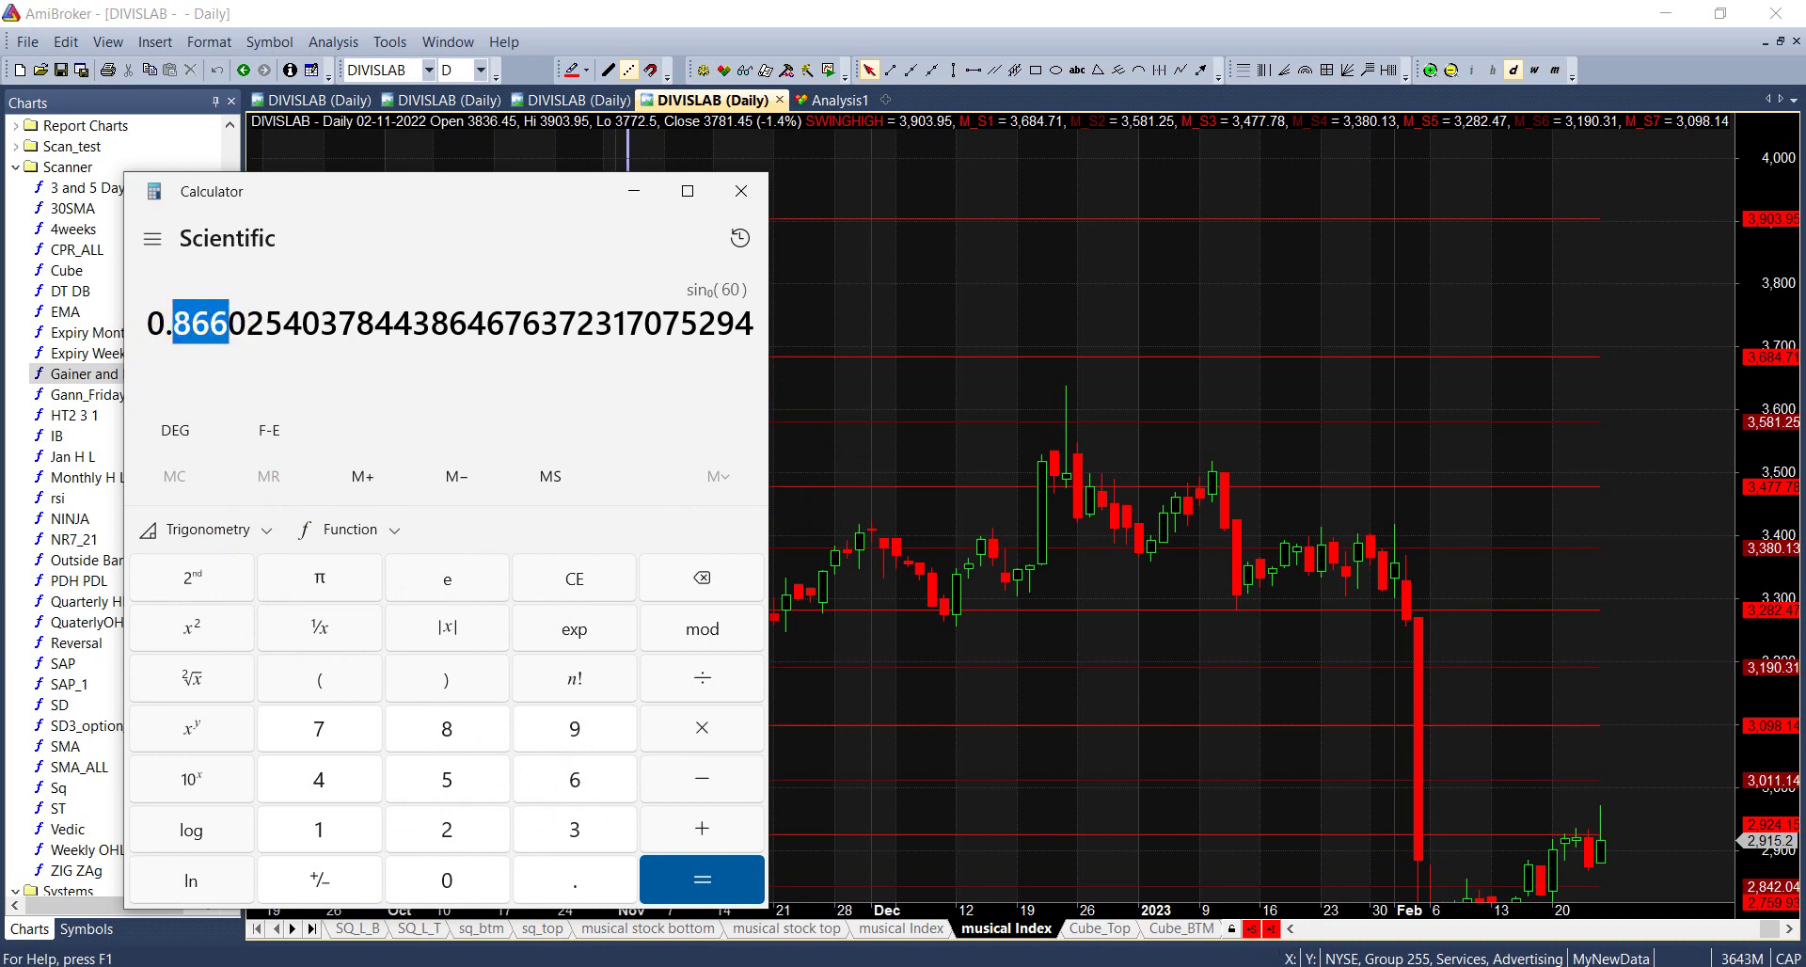
# Step: Open the DIVISLAB chart in TradingView and look up the stock's high and low dates in Excel's Time Cycle Stocks(2).xlsm workbook
pyautogui.click(1693, 893)
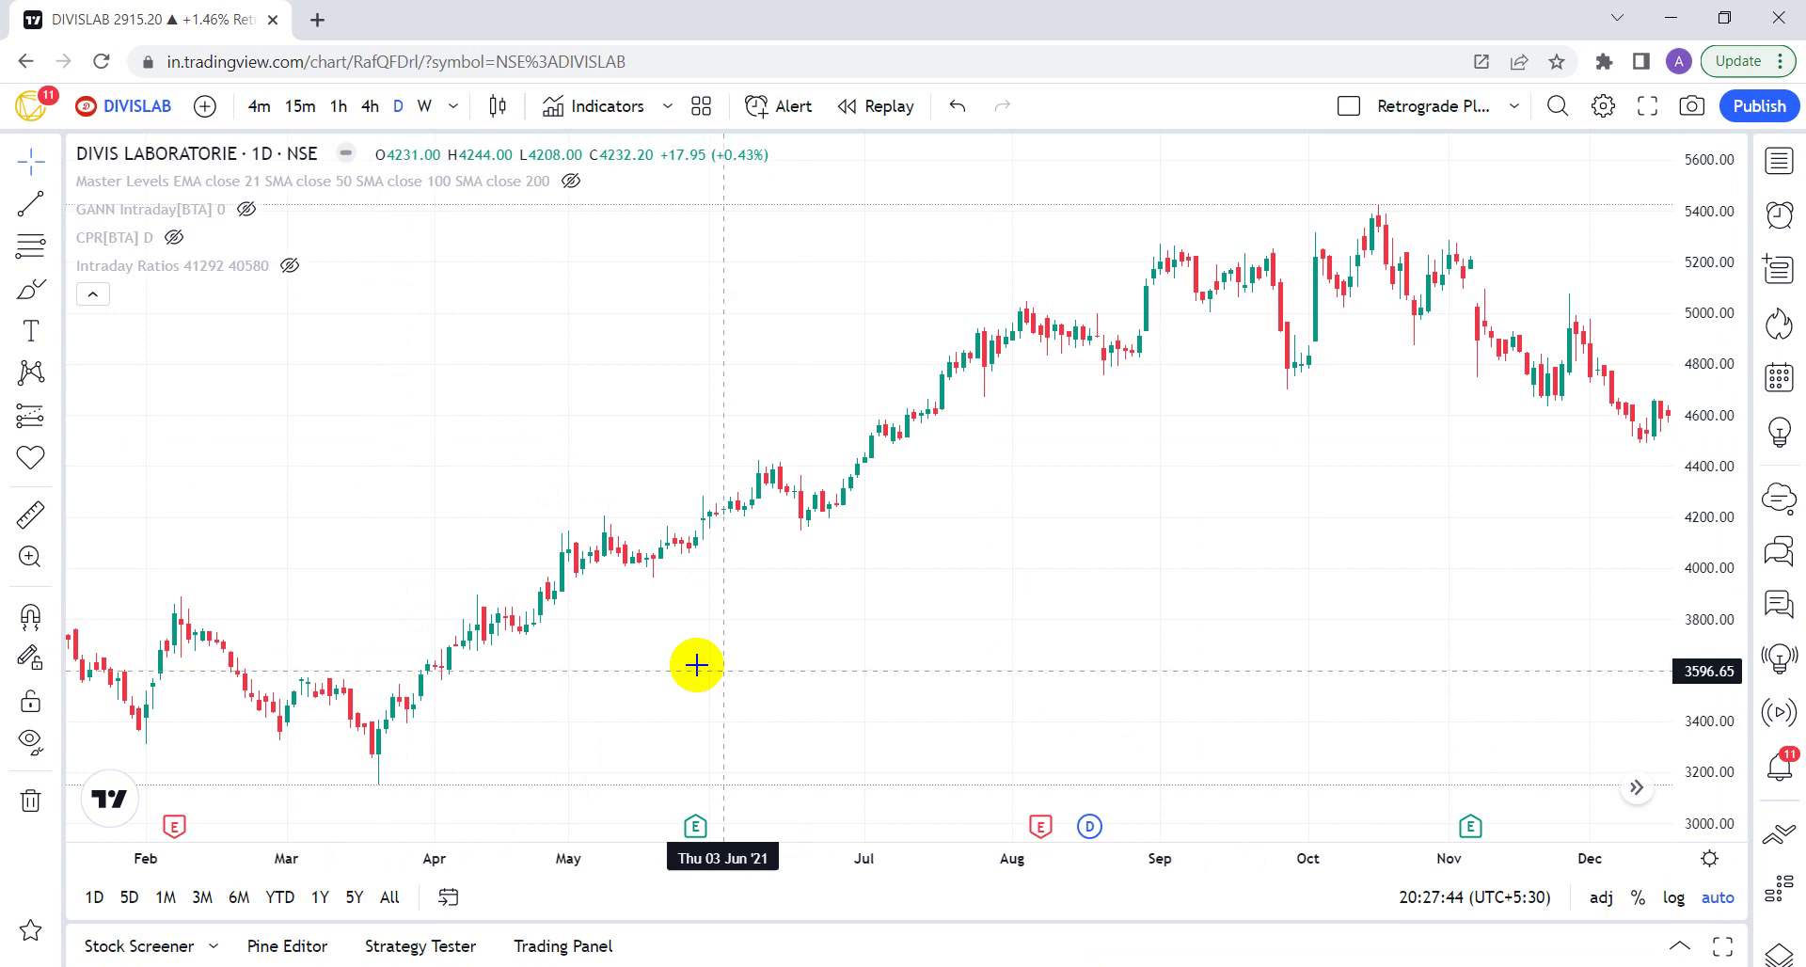
pyautogui.scroll(-5, 697, 665)
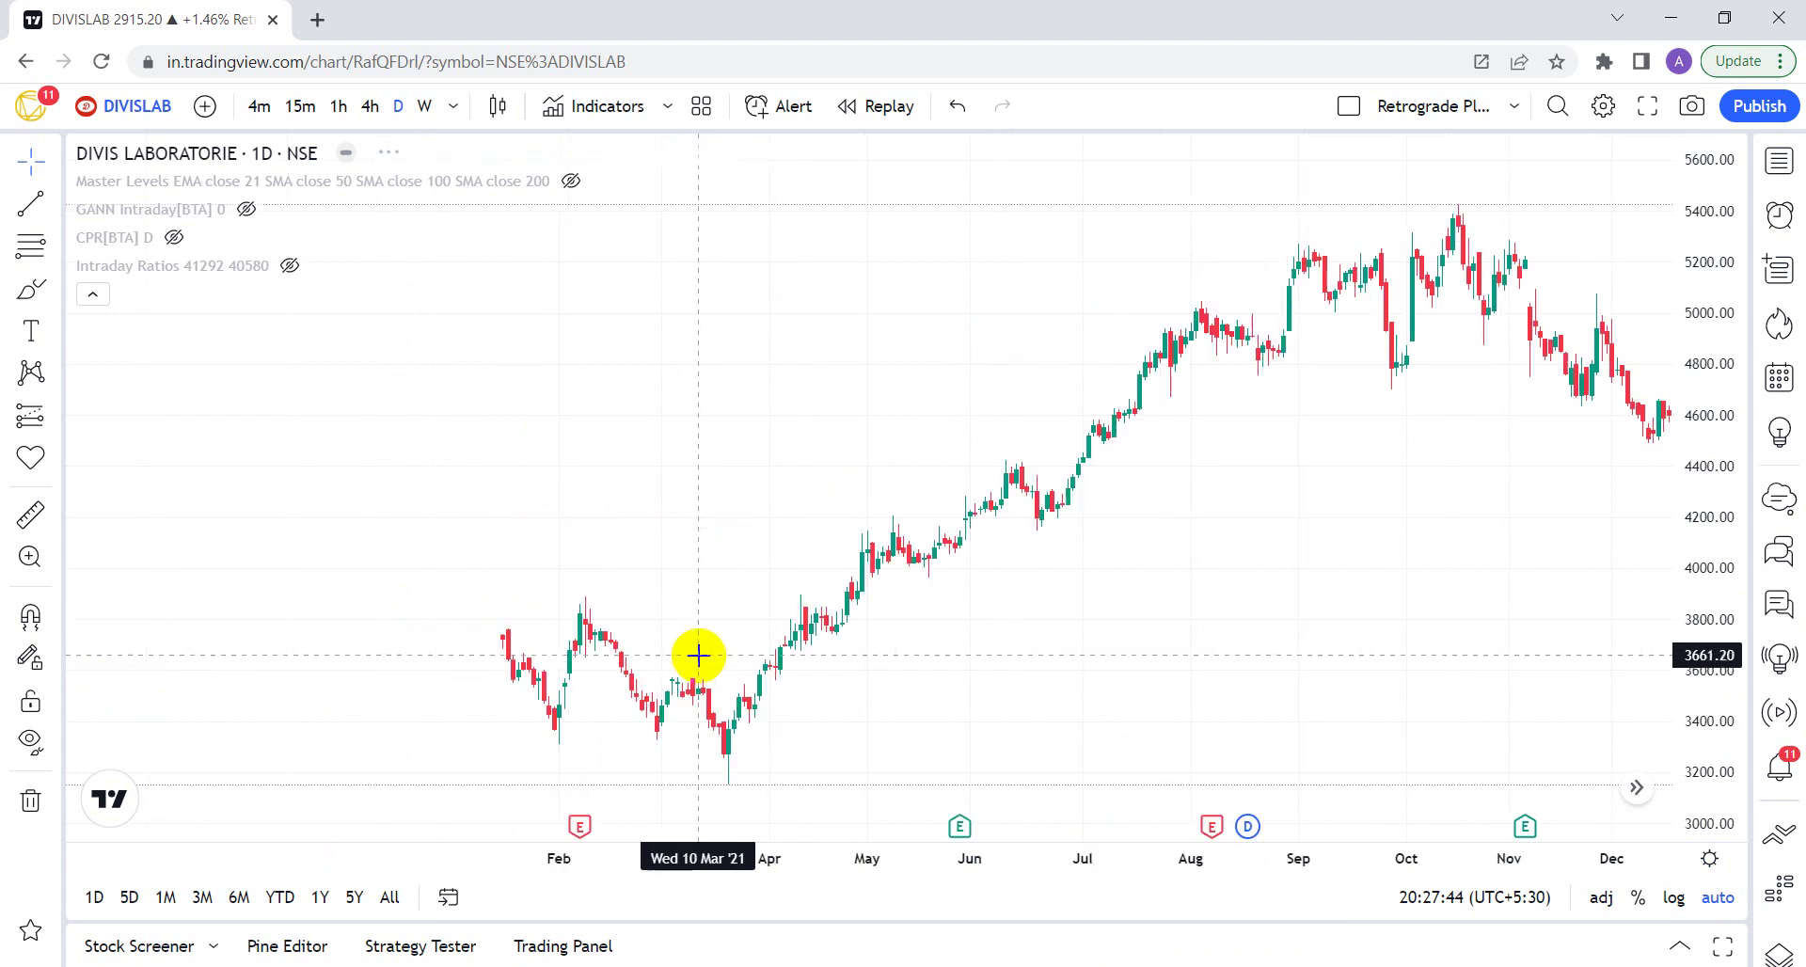
pyautogui.click(953, 955)
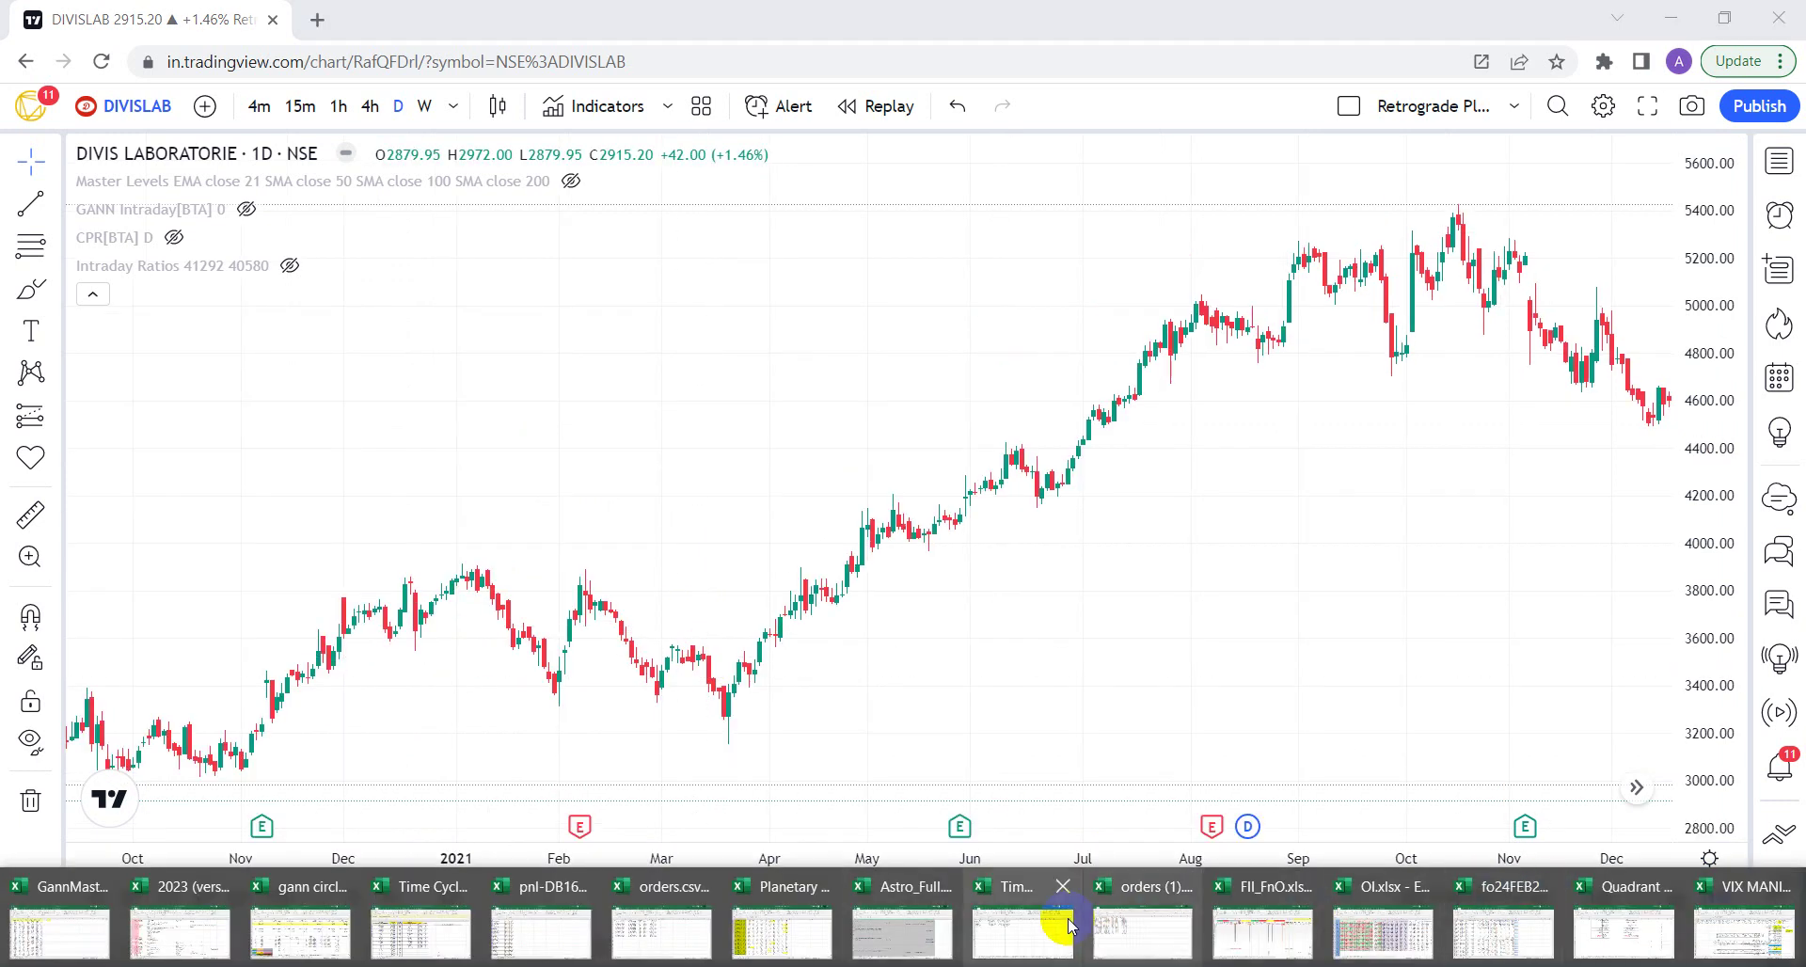
pyautogui.click(1027, 925)
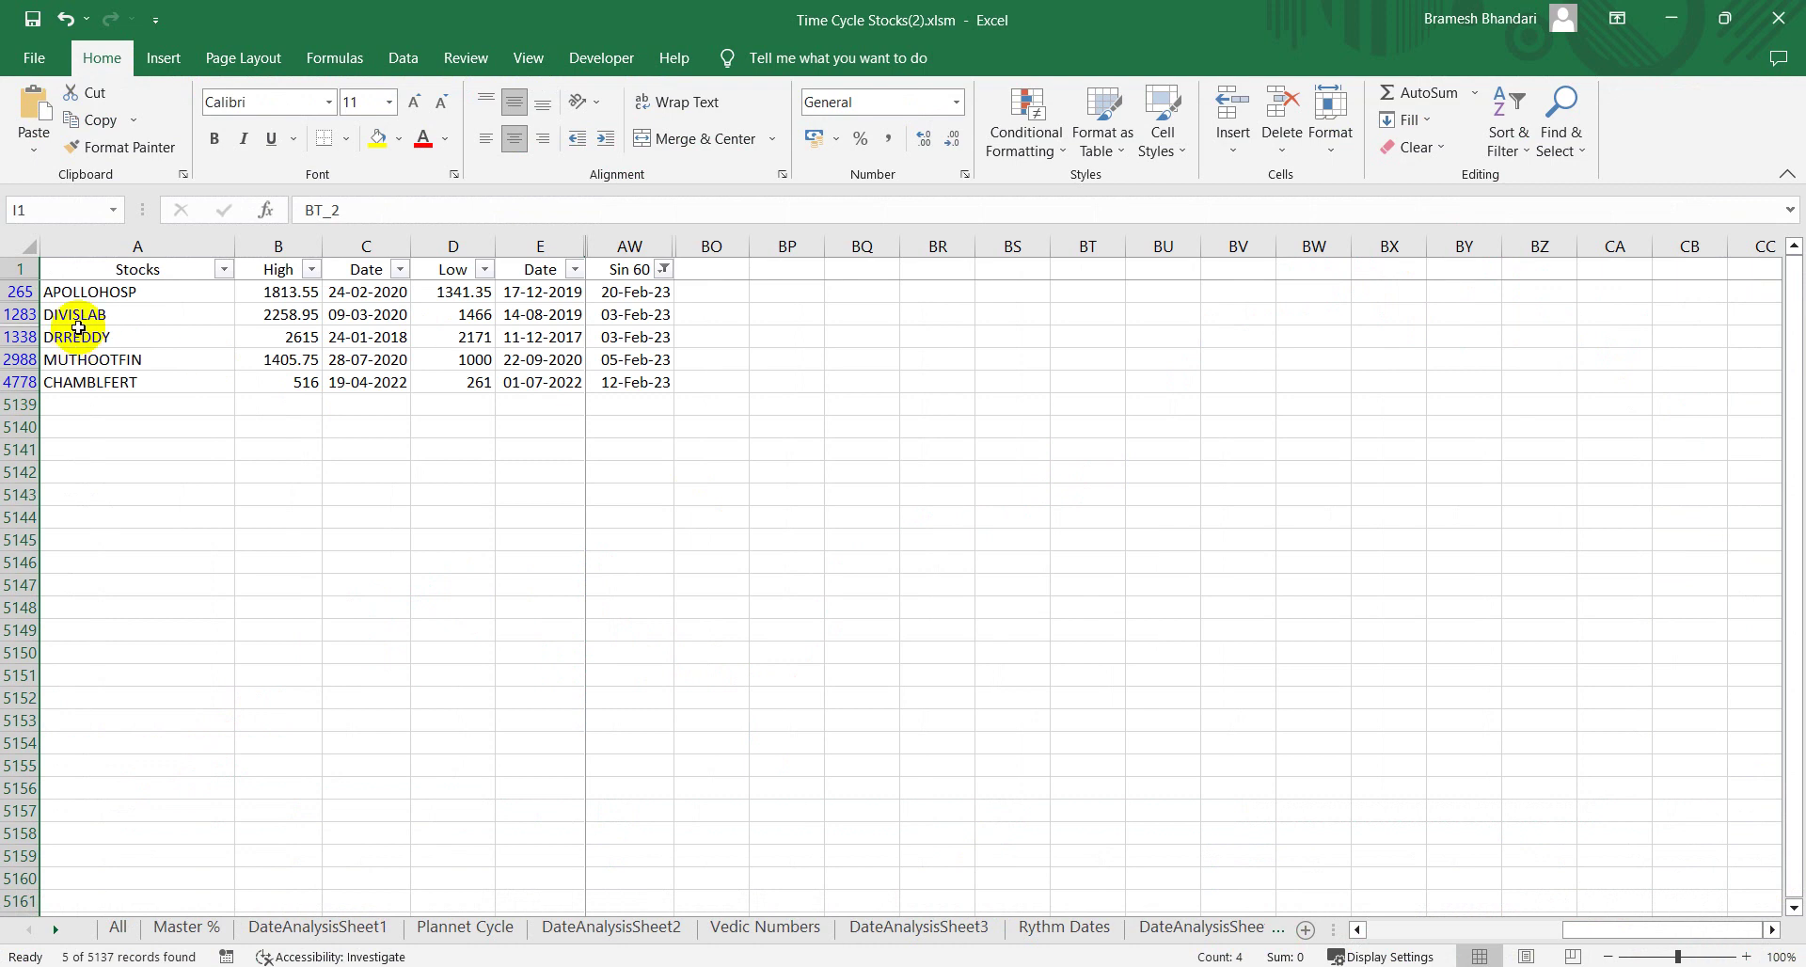
pyautogui.click(346, 317)
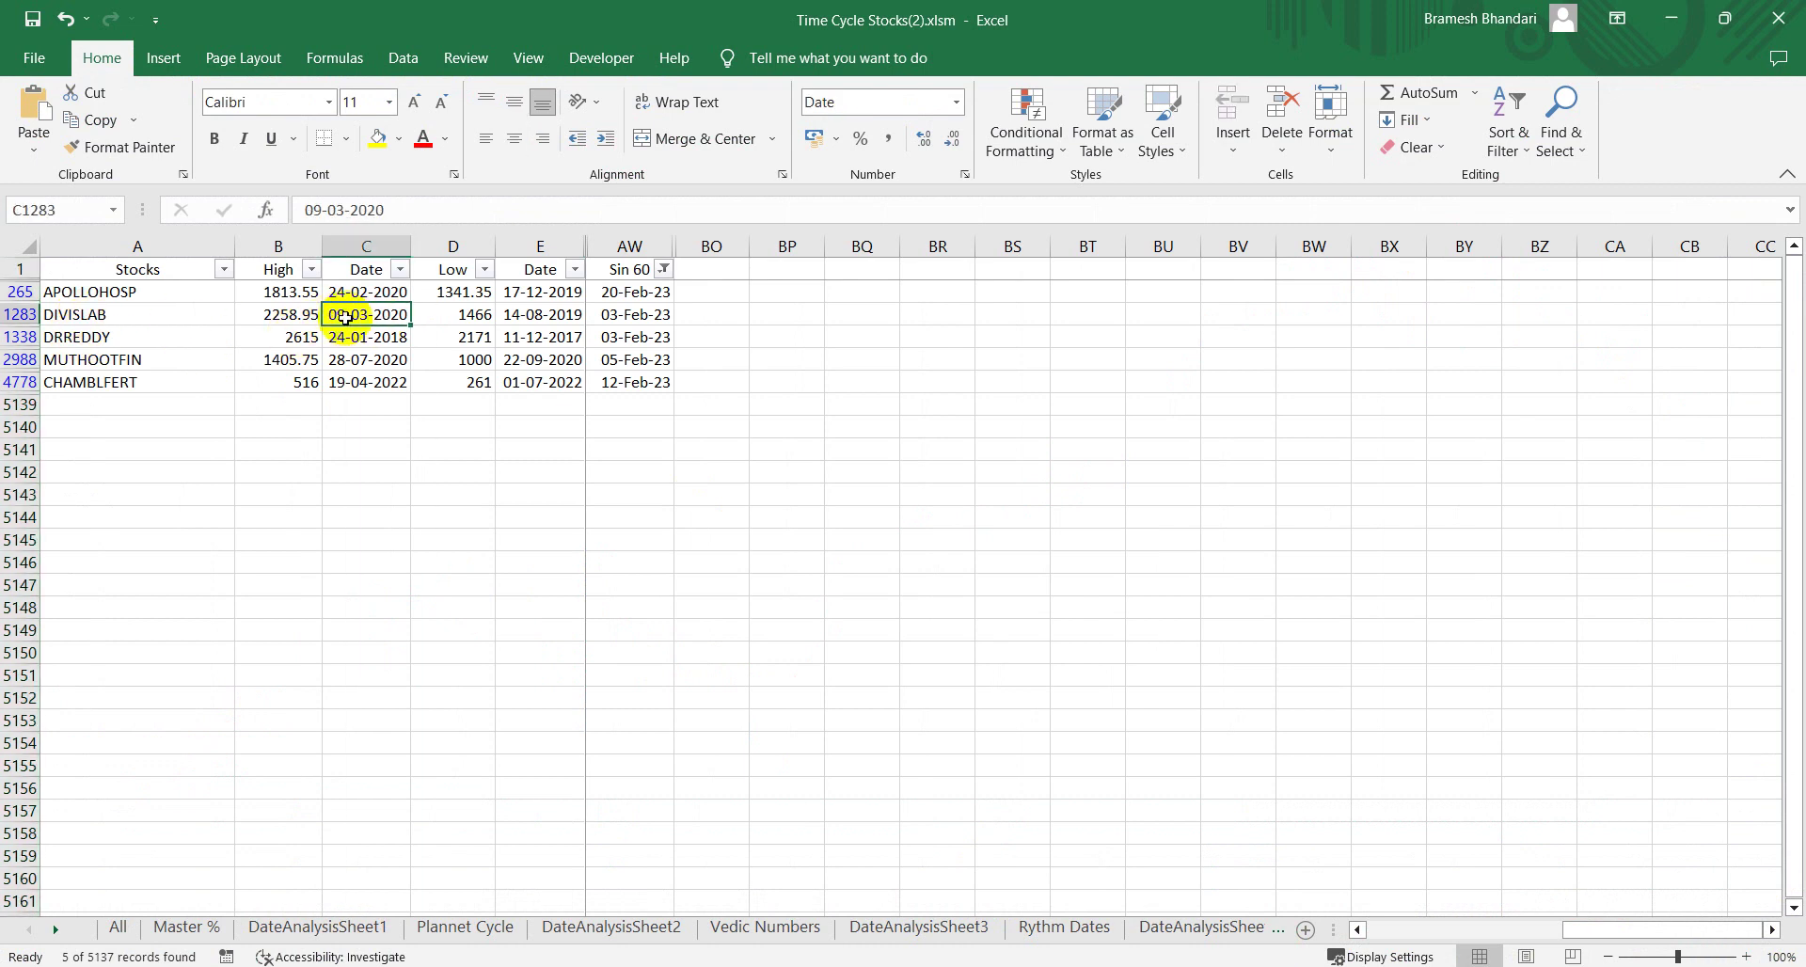
pyautogui.click(505, 320)
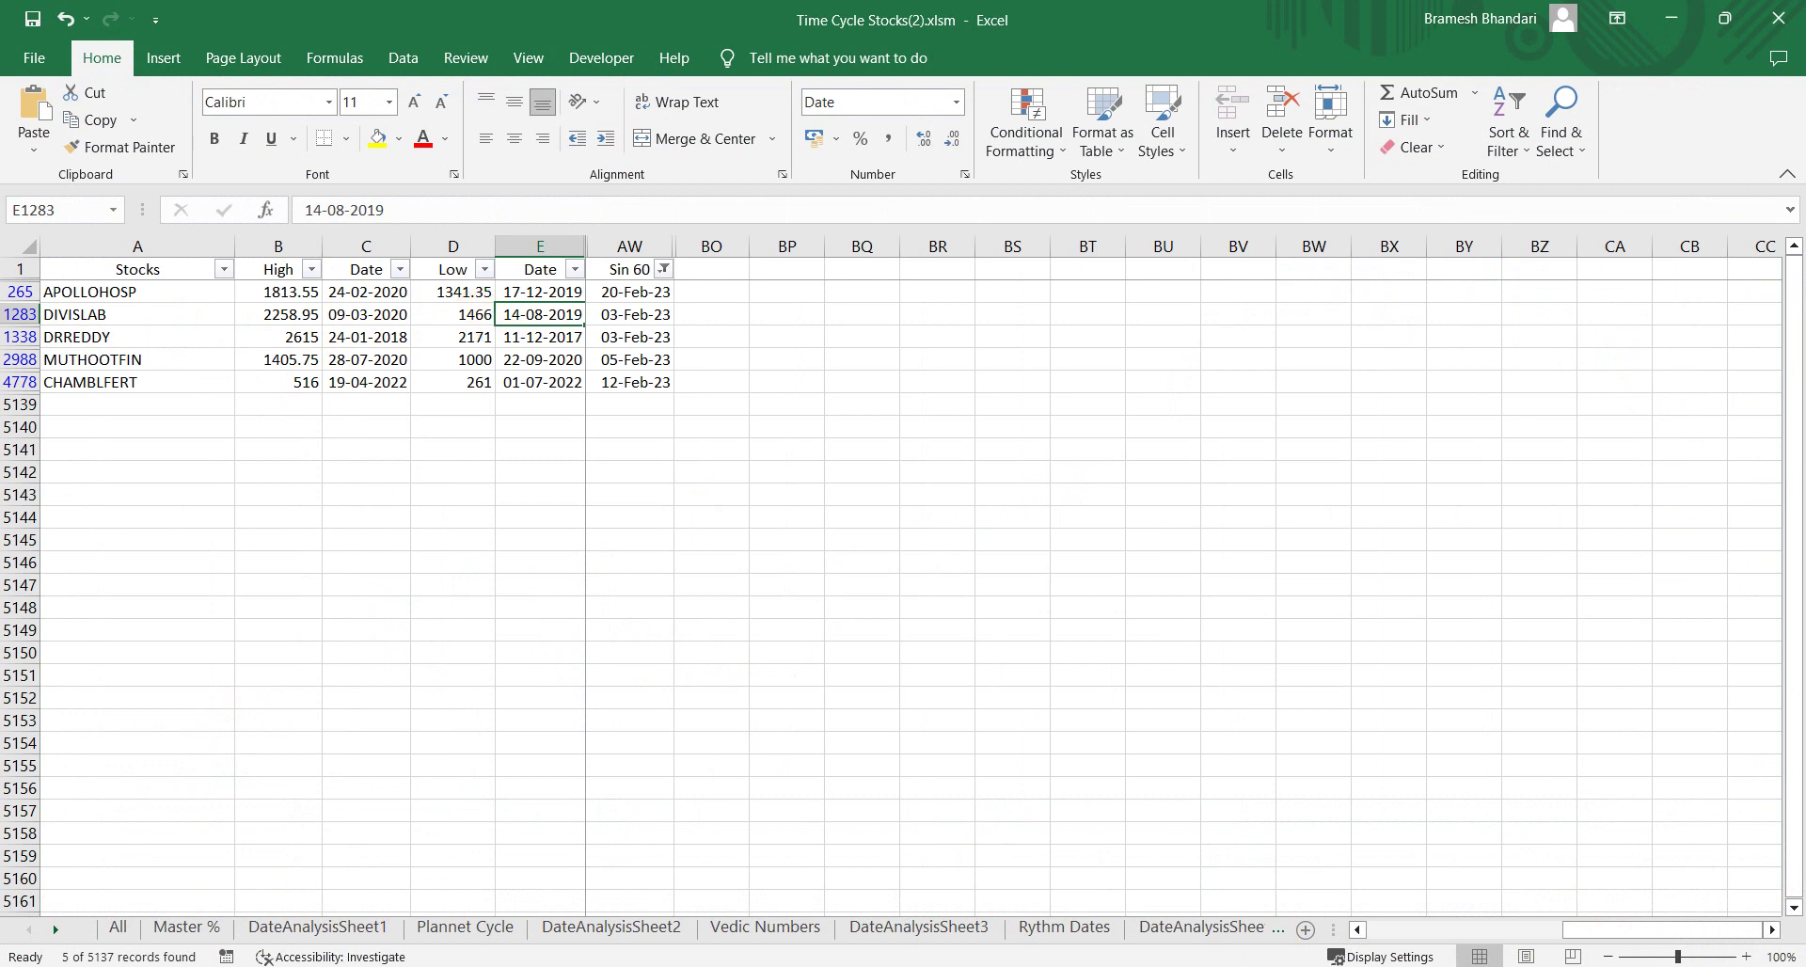
# Step: Switch to TradingView and go to 2019-08-14 on the DIVISLAB daily chart to view the low and the following price move
pyautogui.click(1659, 892)
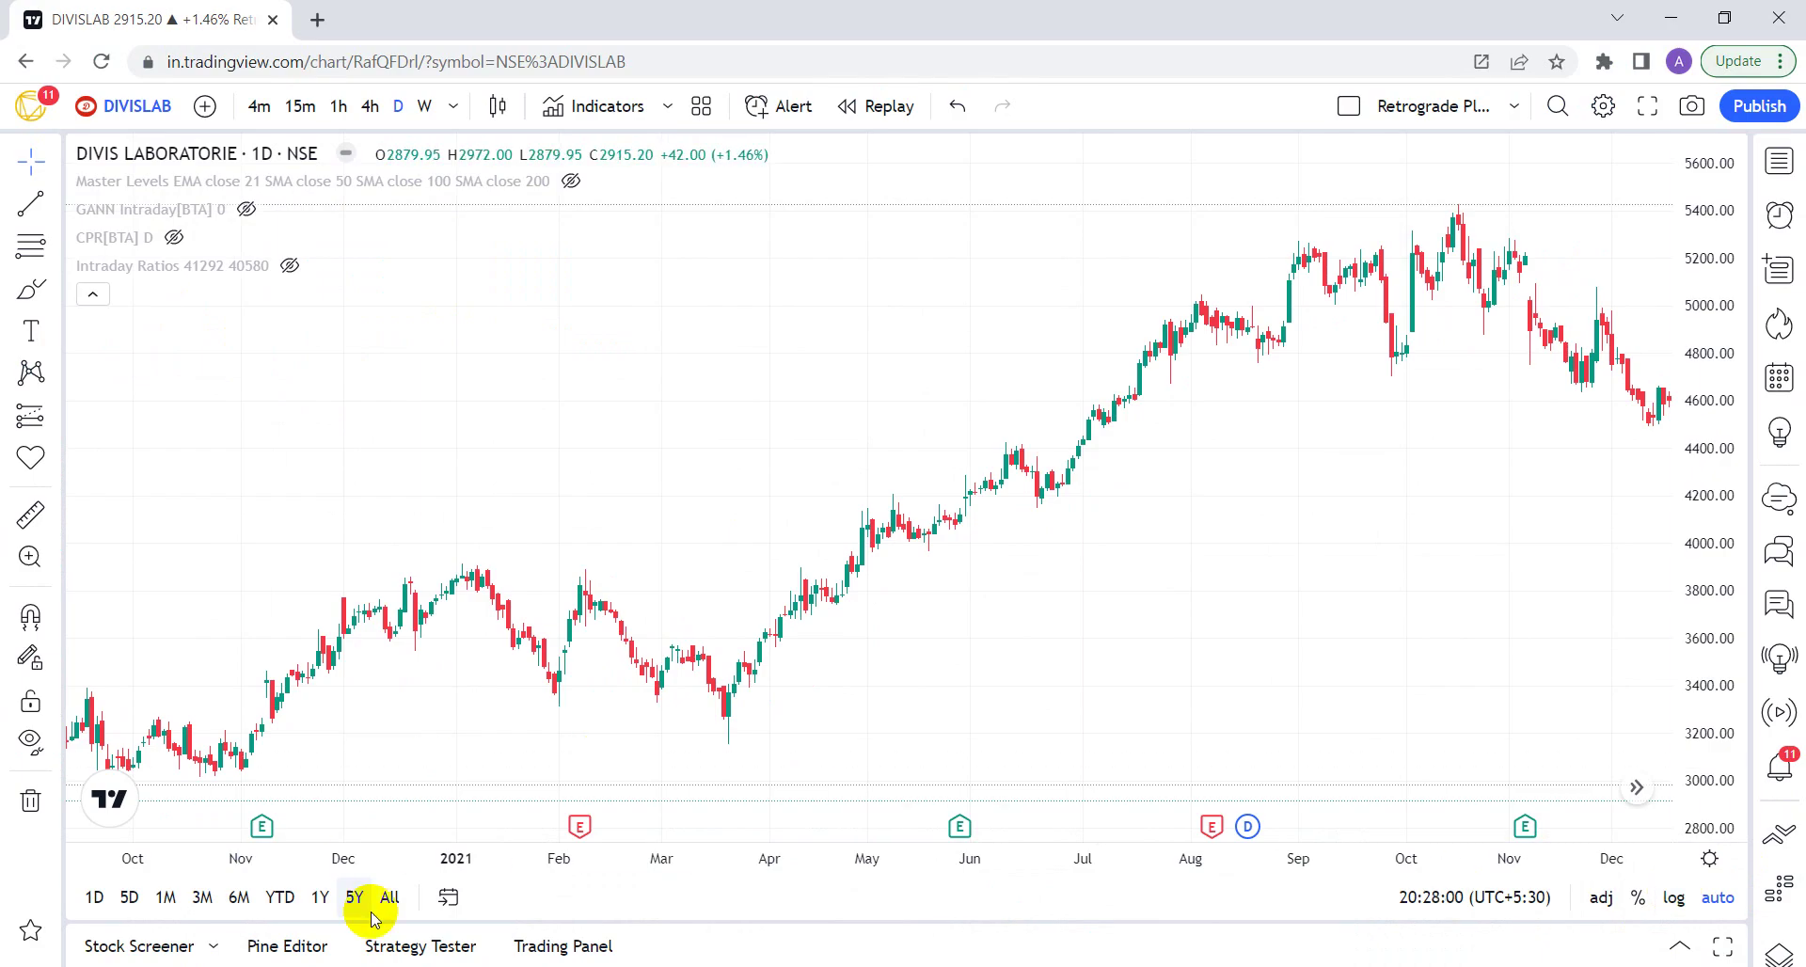
pyautogui.click(447, 896)
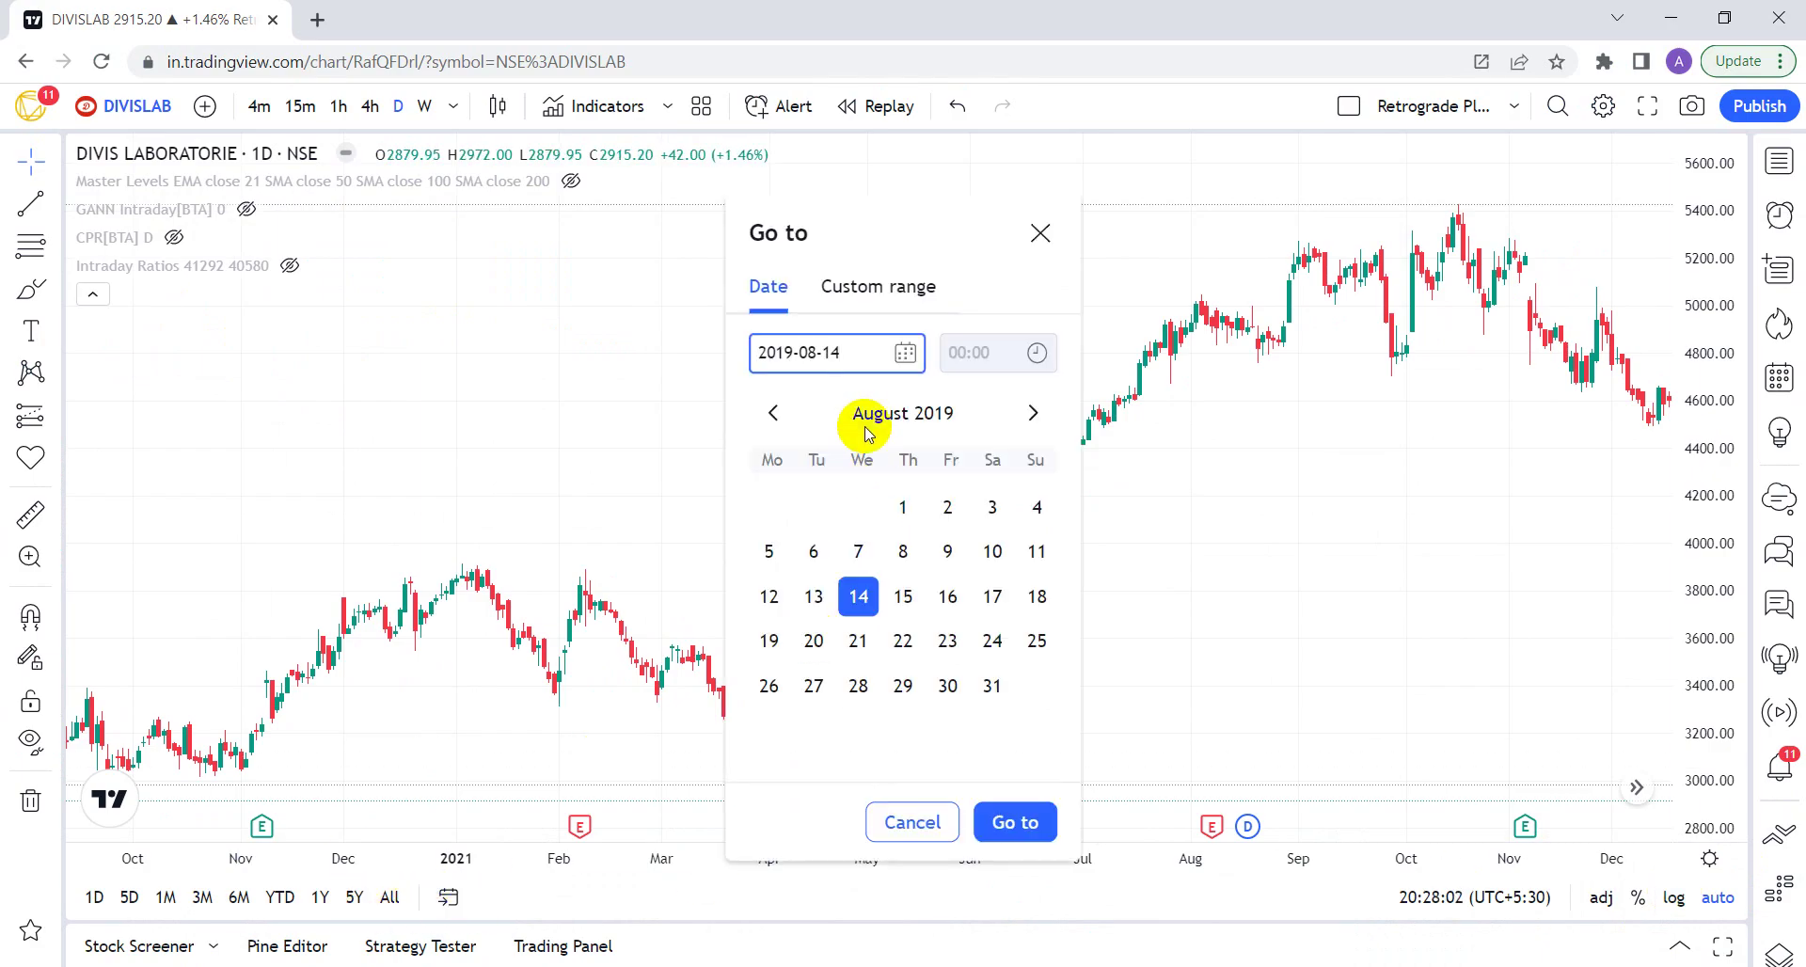
pyautogui.click(1011, 824)
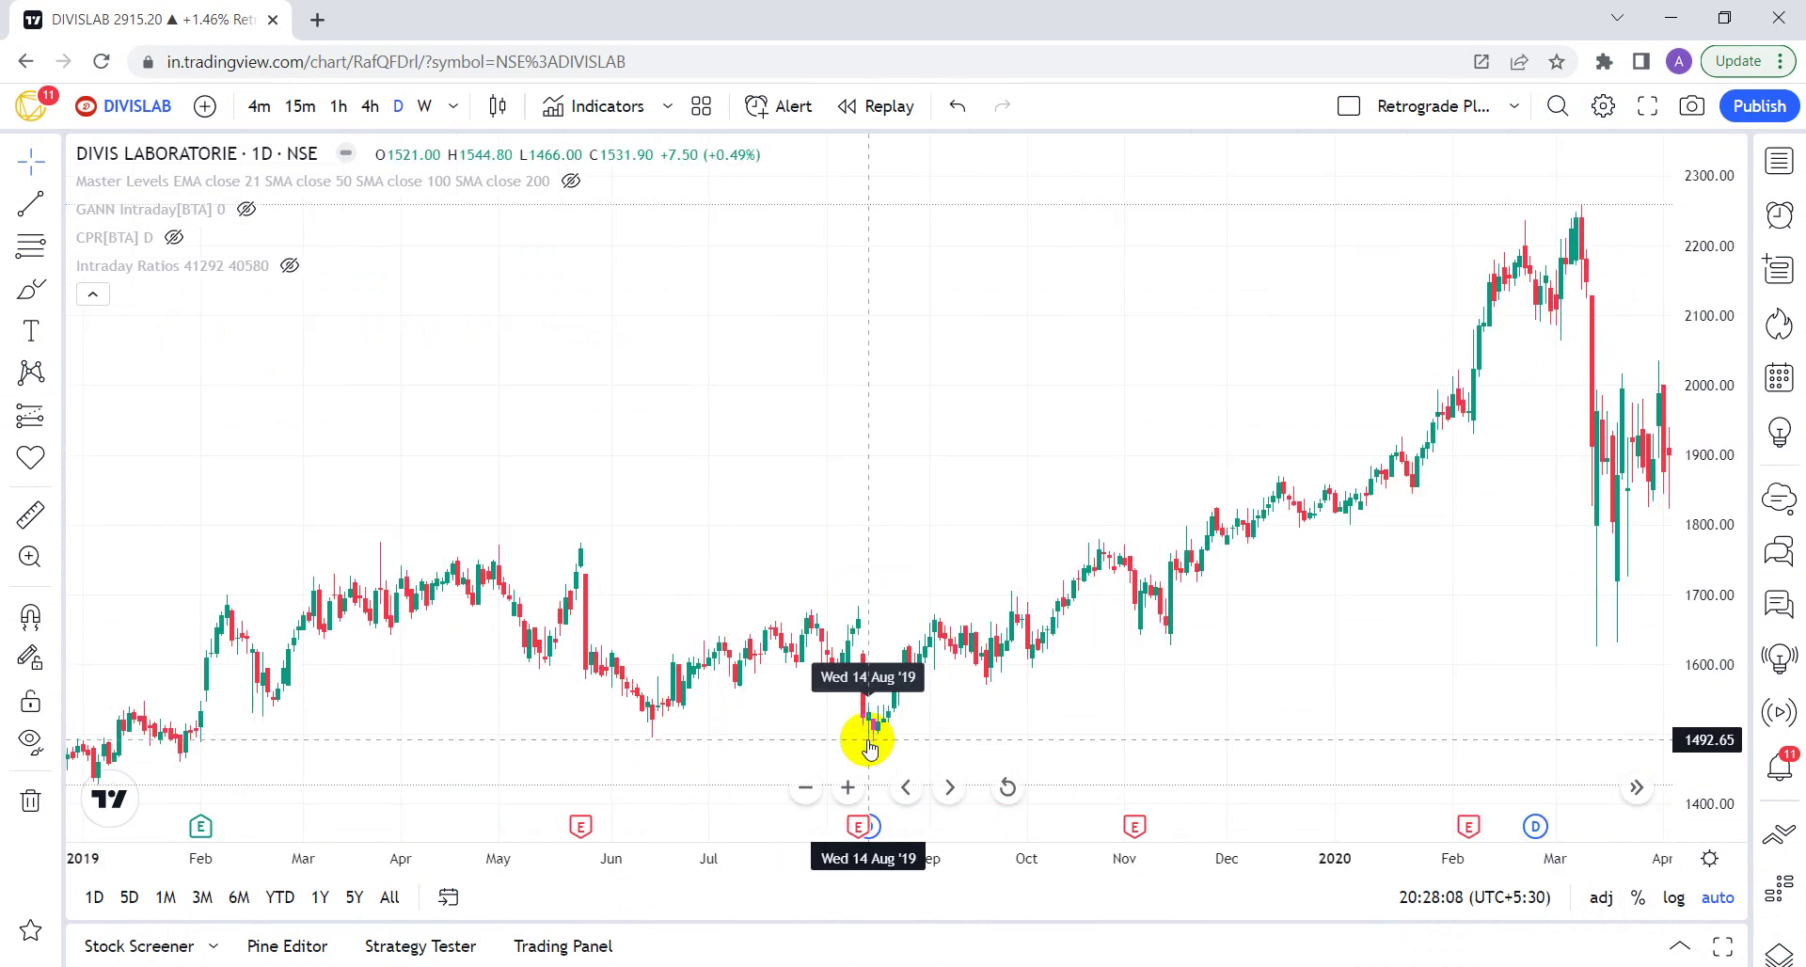
pyautogui.moveTo(1176, 678); pyautogui.dragTo(686, 702)
pyautogui.scroll(-1, 697, 694)
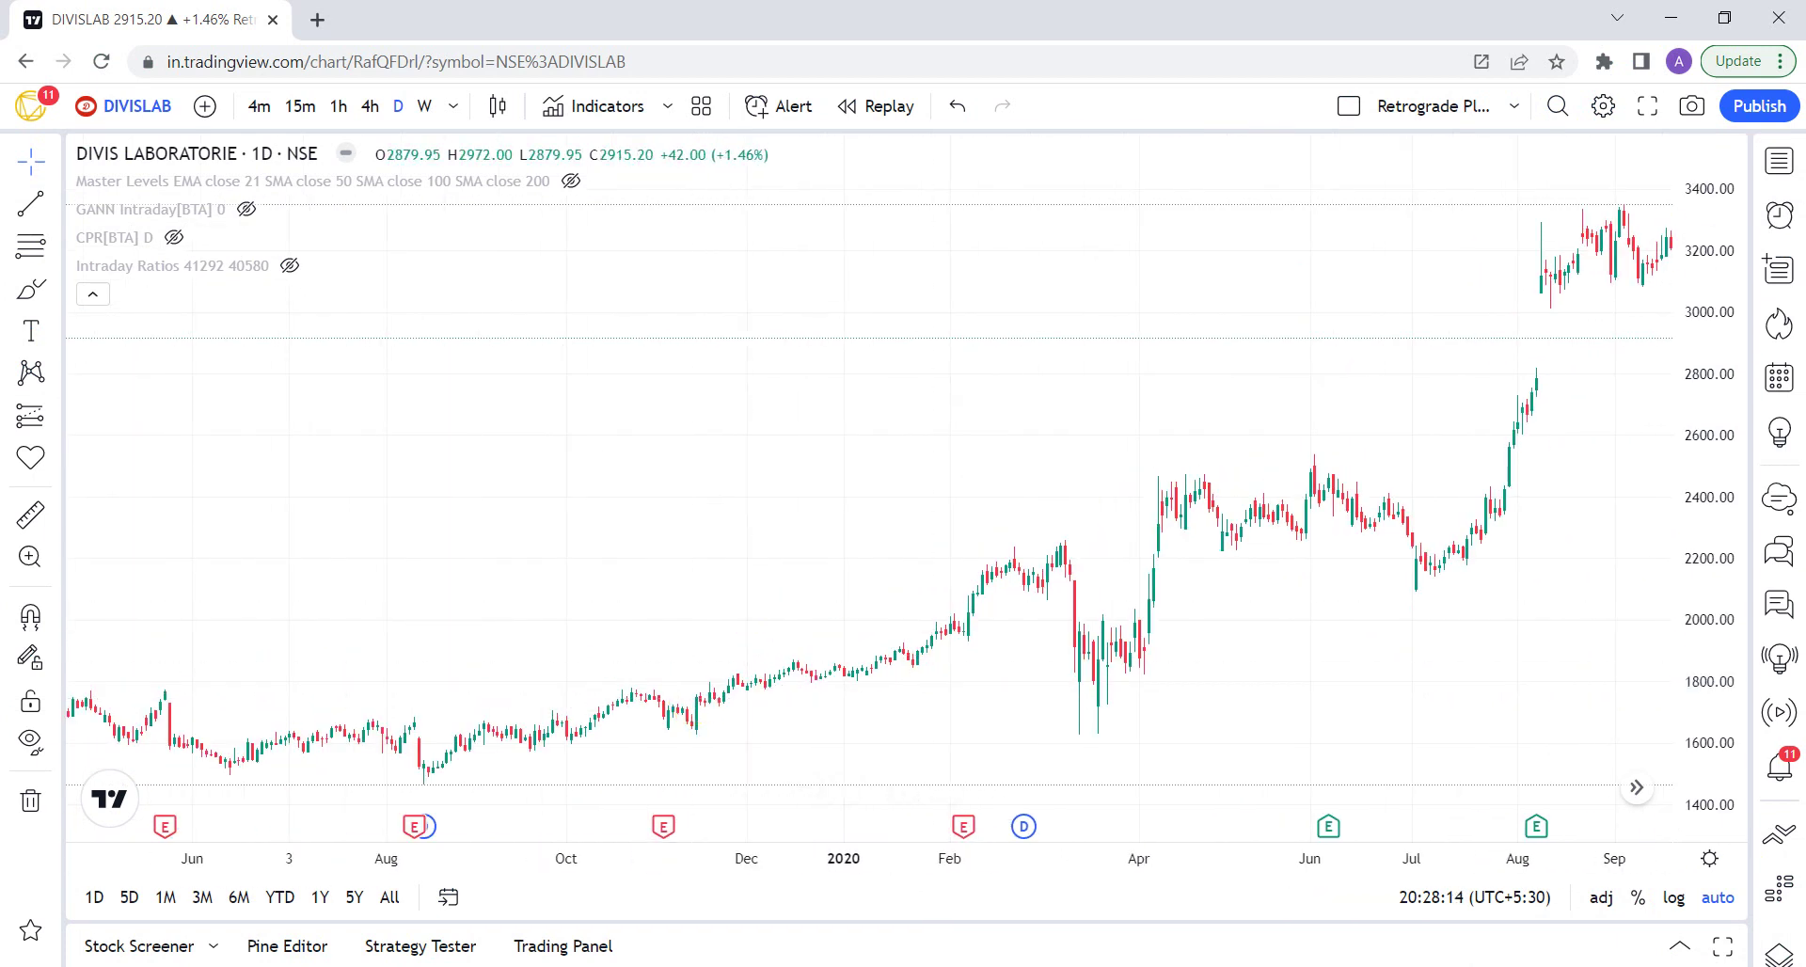
# Step: Switch back to Time Cycle Stocks(2).xlsm in Excel and check DIVISLAB's low price and its date
pyautogui.moveTo(1631, 932)
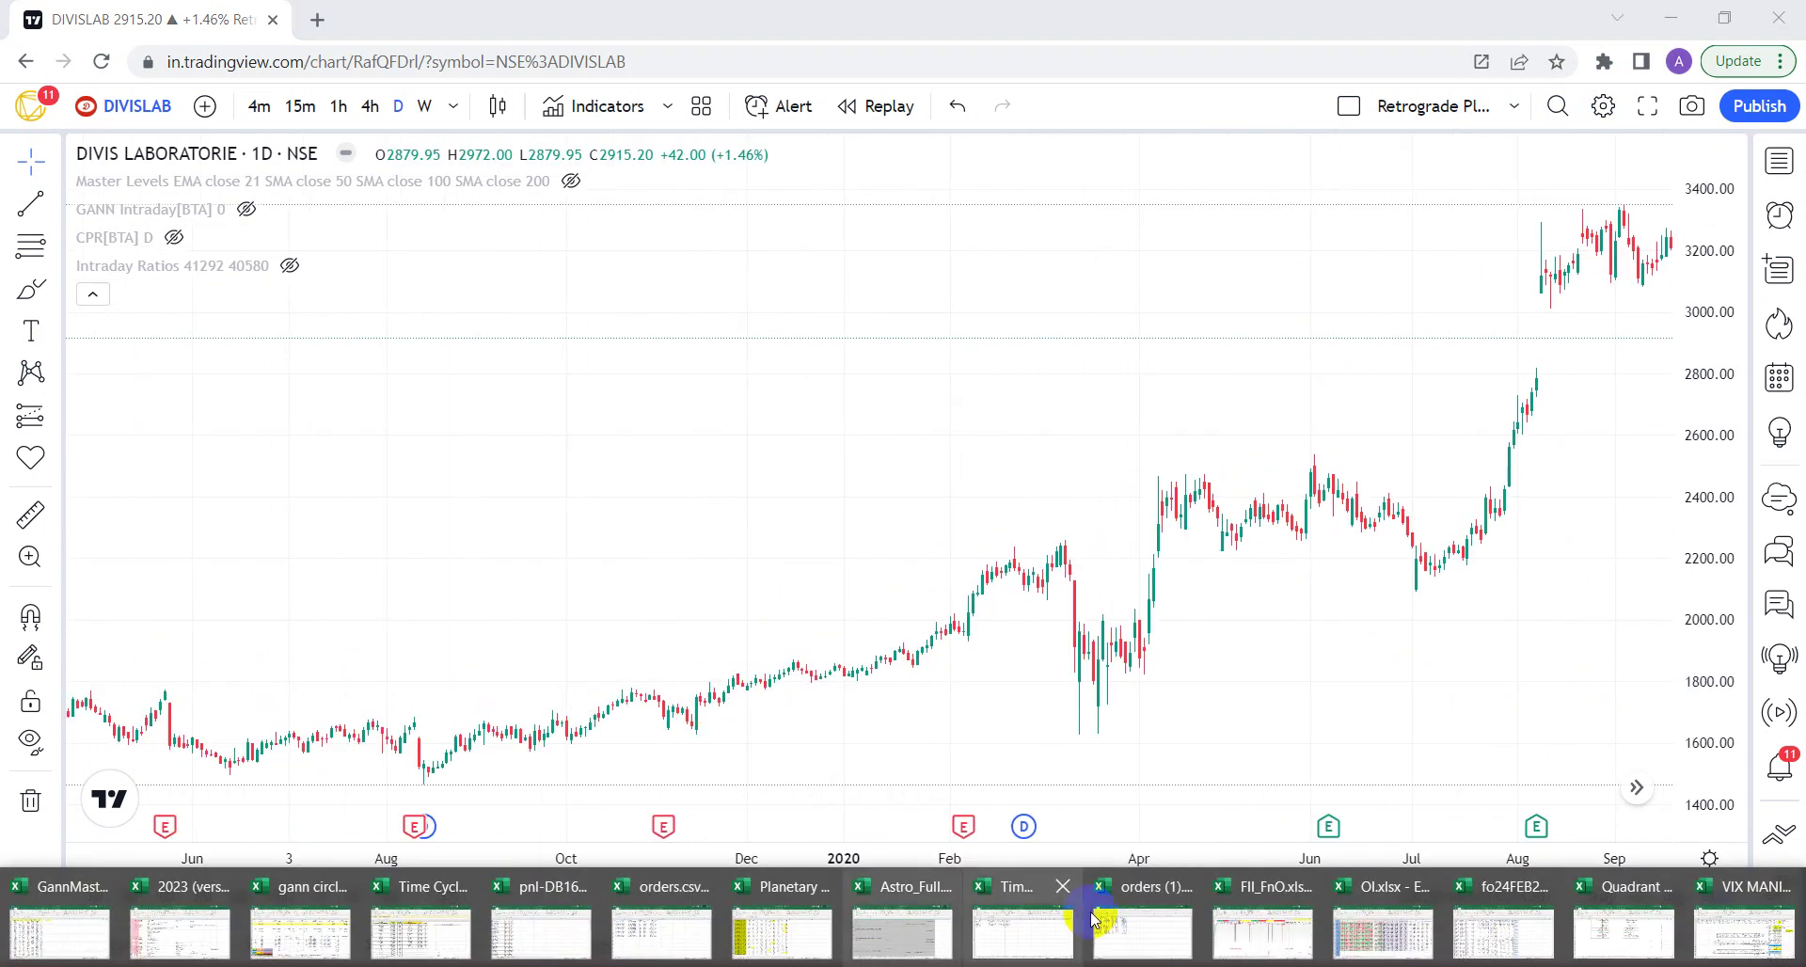
pyautogui.click(1006, 931)
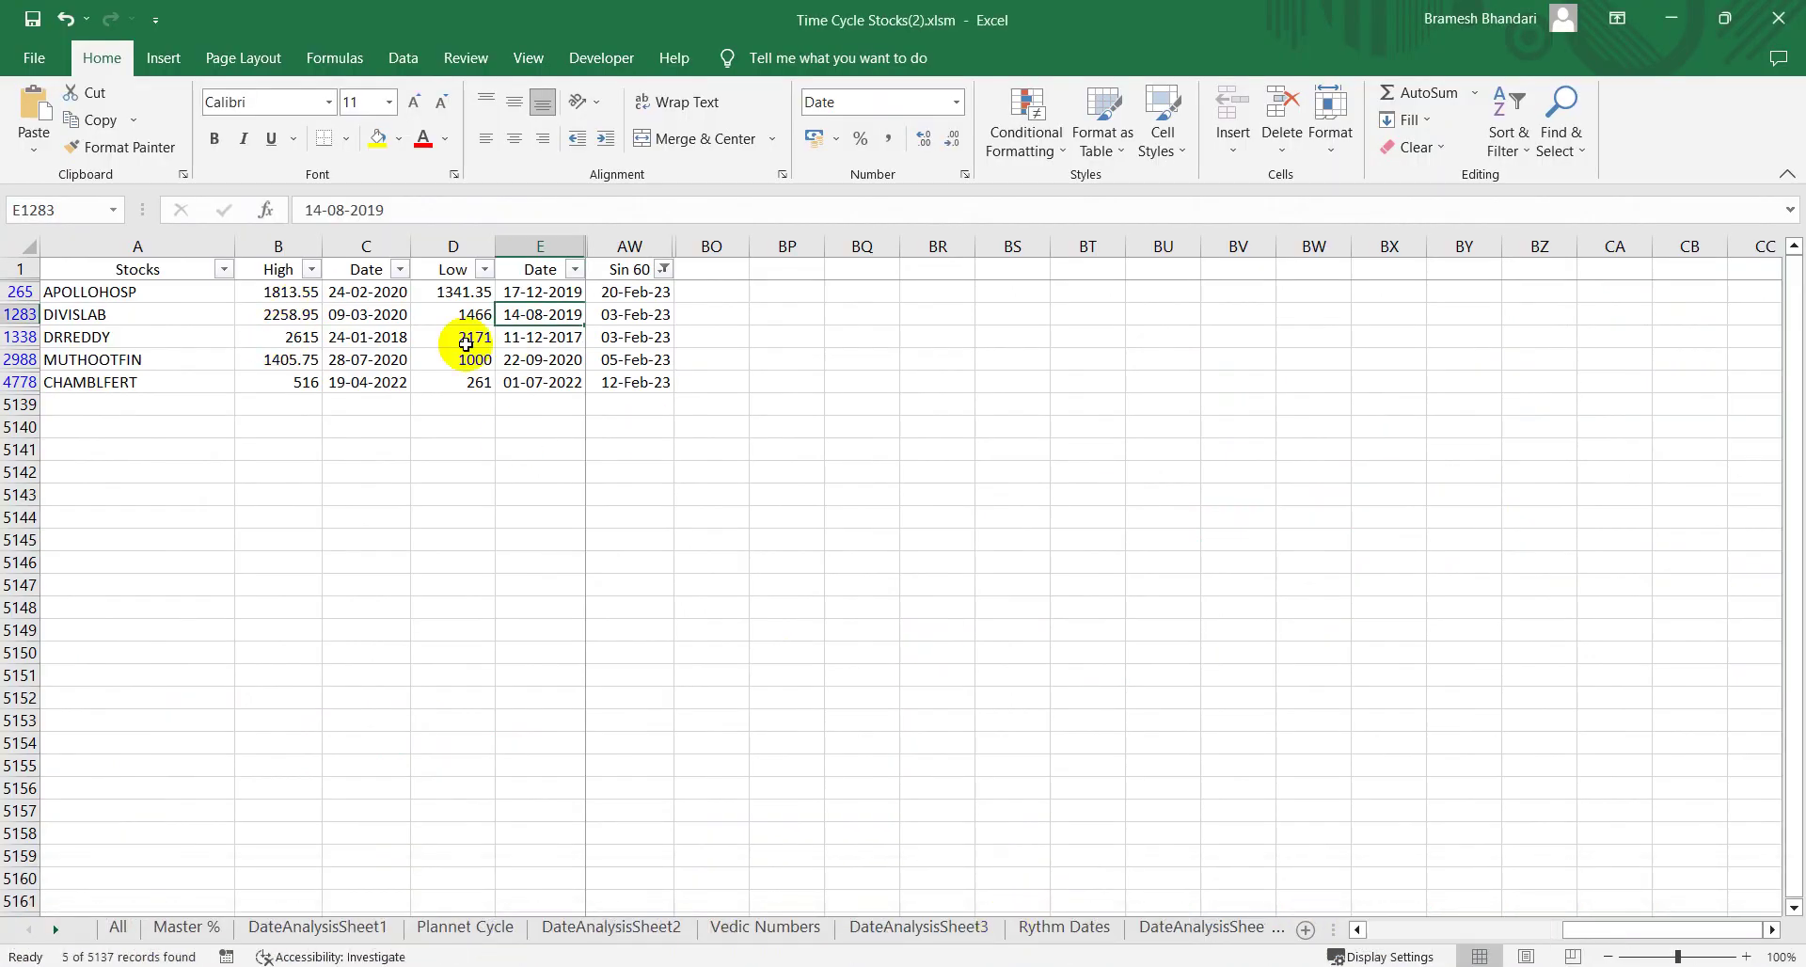
pyautogui.click(470, 313)
pyautogui.click(557, 317)
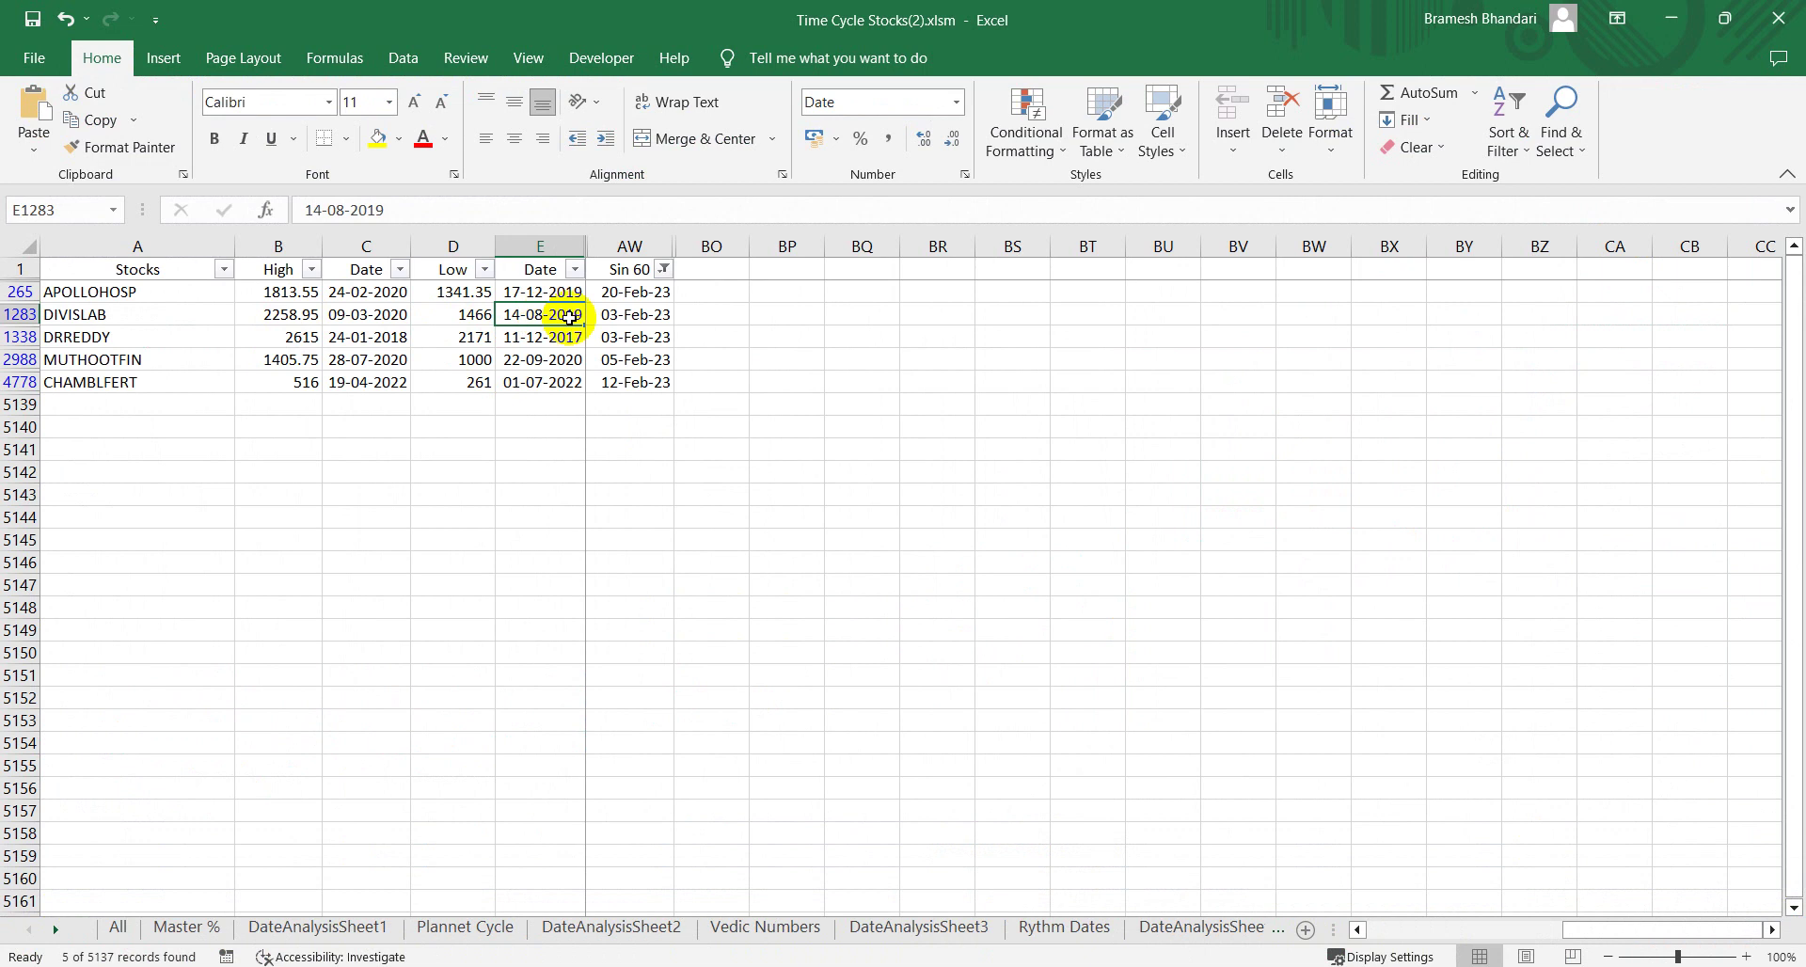
# Step: Inspect the formula behind DIVISLAB's Sin 60 date and leave the cell unedited
pyautogui.doubleClick(668, 317)
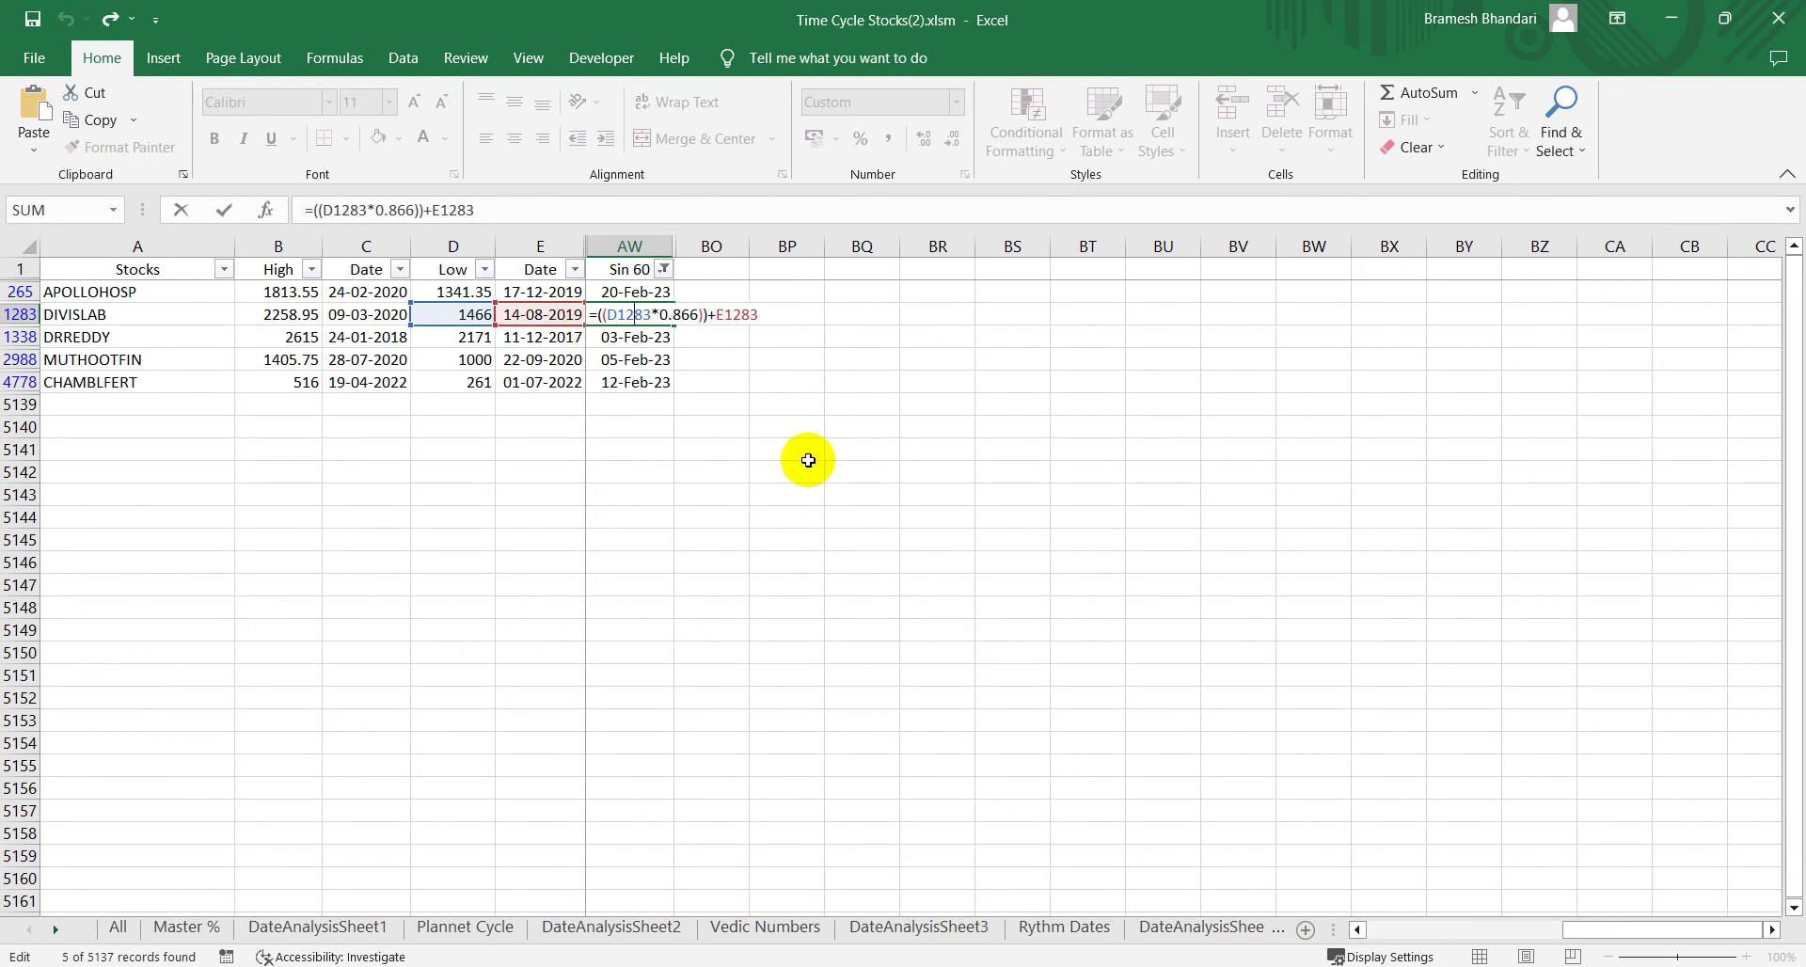
pyautogui.press('Escape')
pyautogui.click(648, 540)
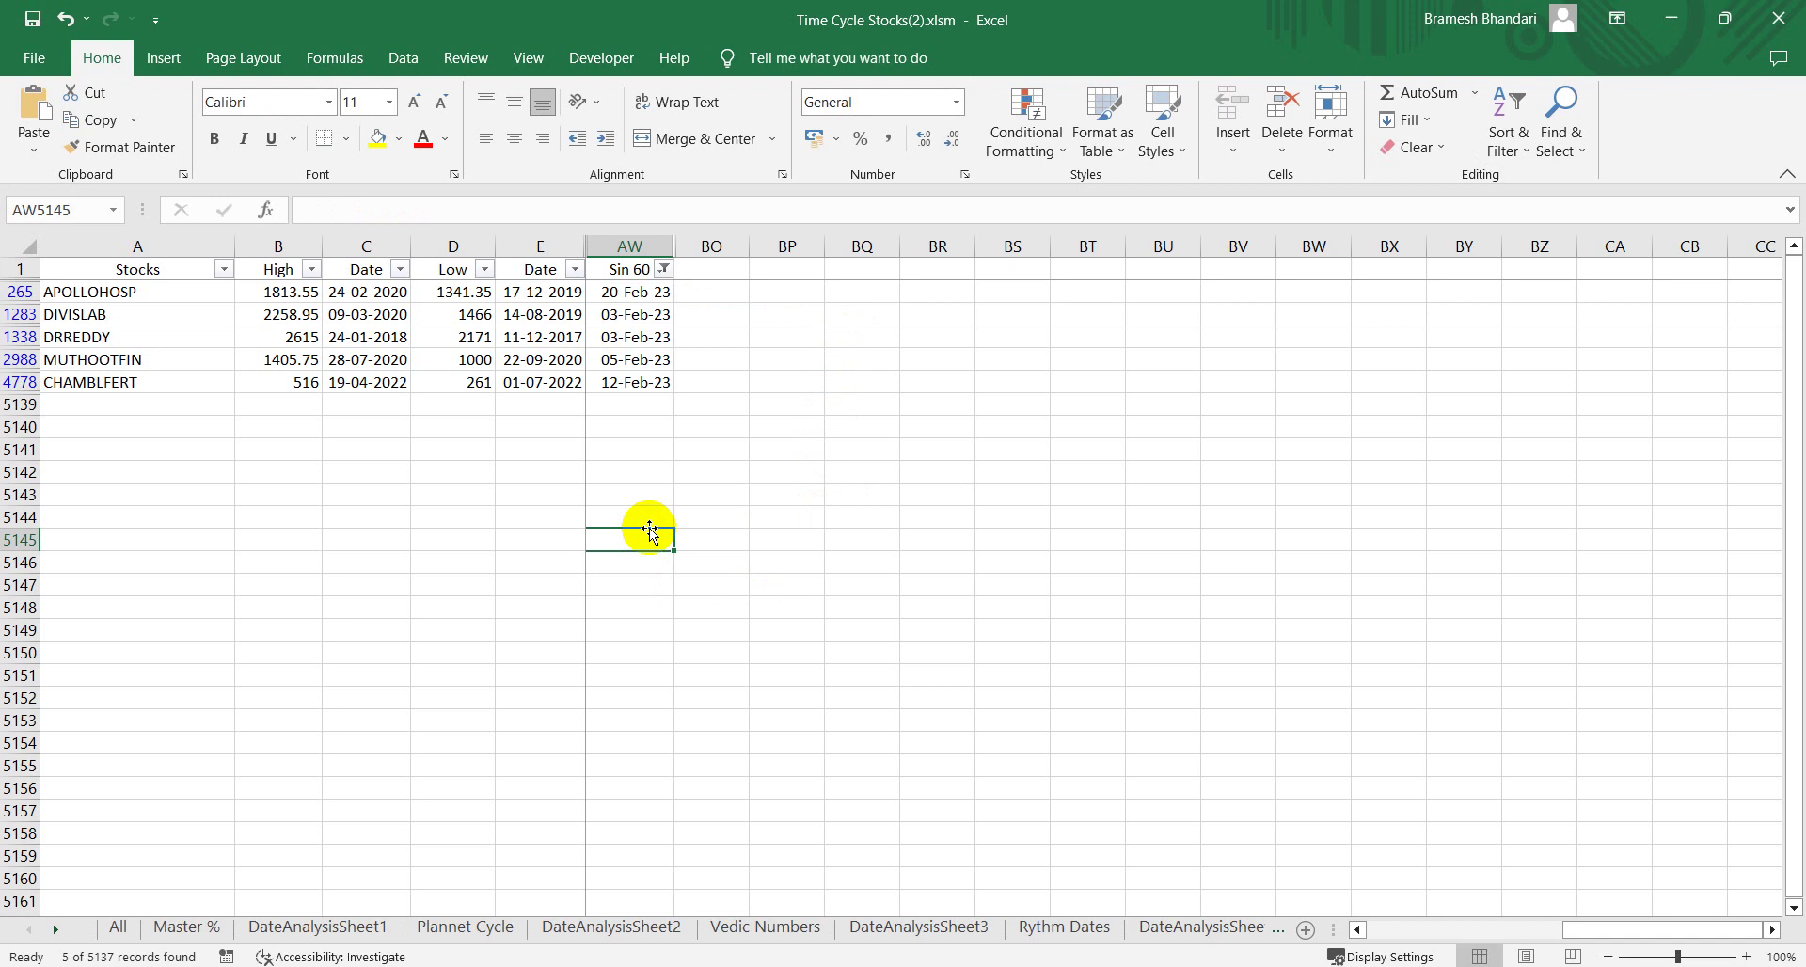
pyautogui.click(1439, 569)
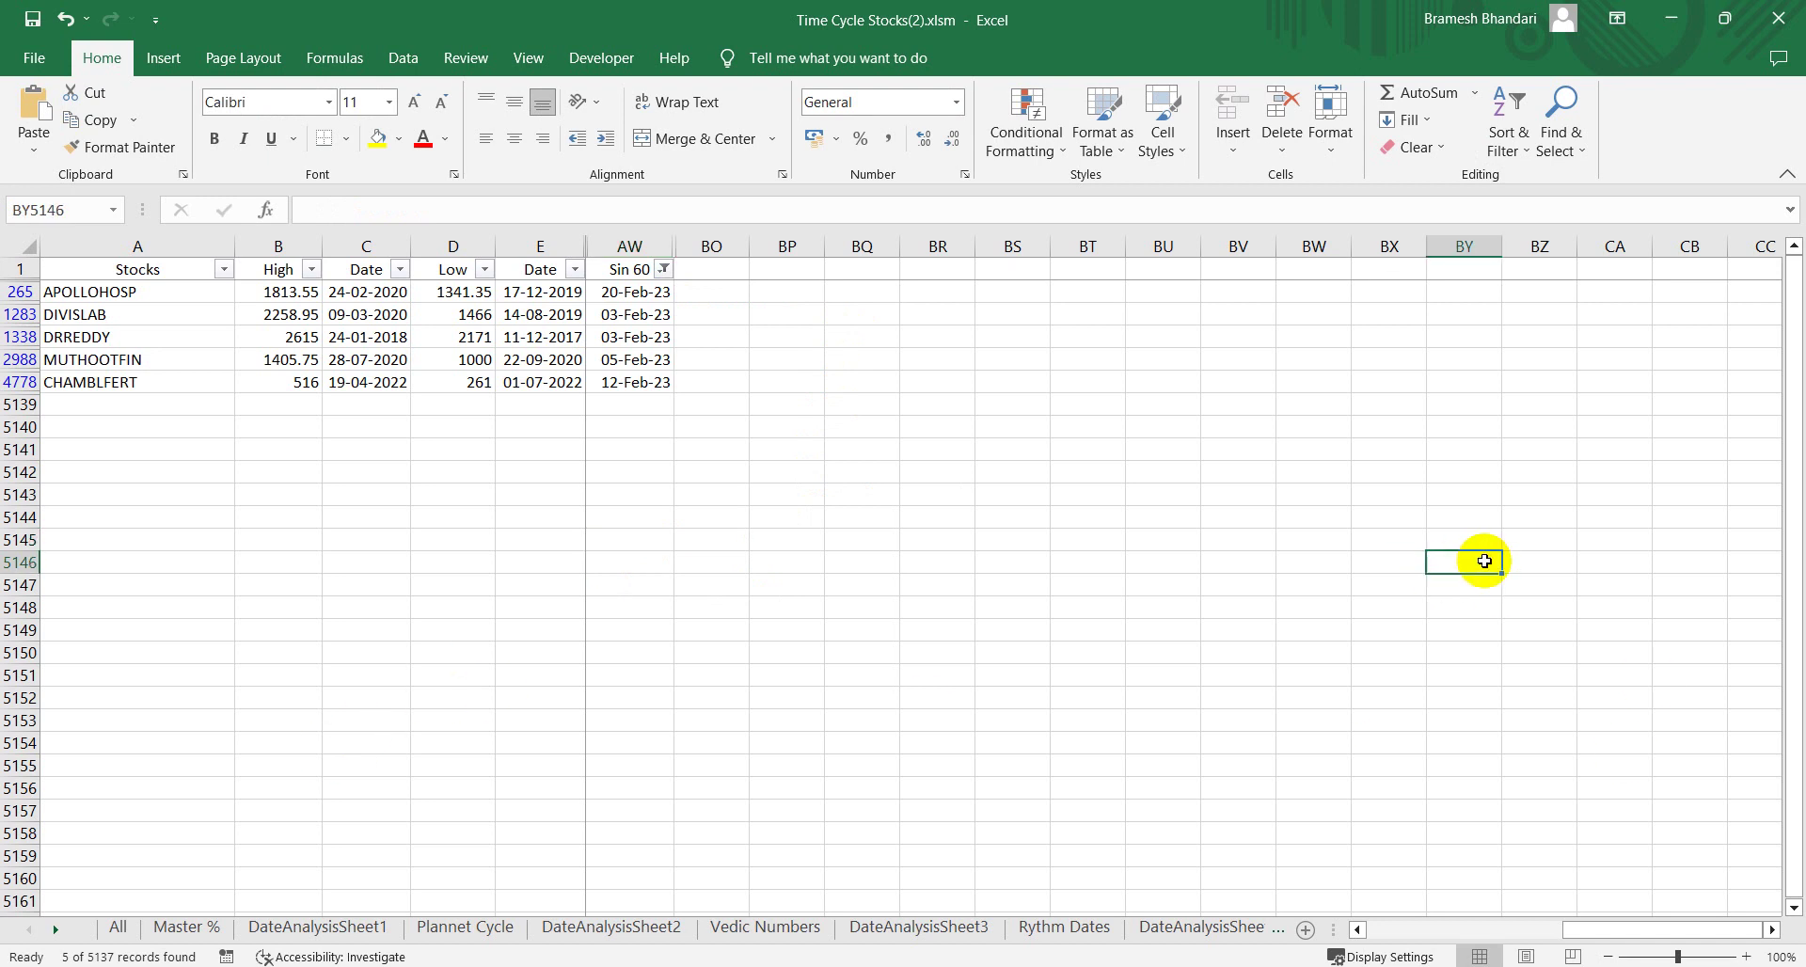
# Step: In BY5146 multiply DIVISLAB's low in D1283 by 0.866, and in BY5147 add that result to the low date in E1283
pyautogui.write('=')
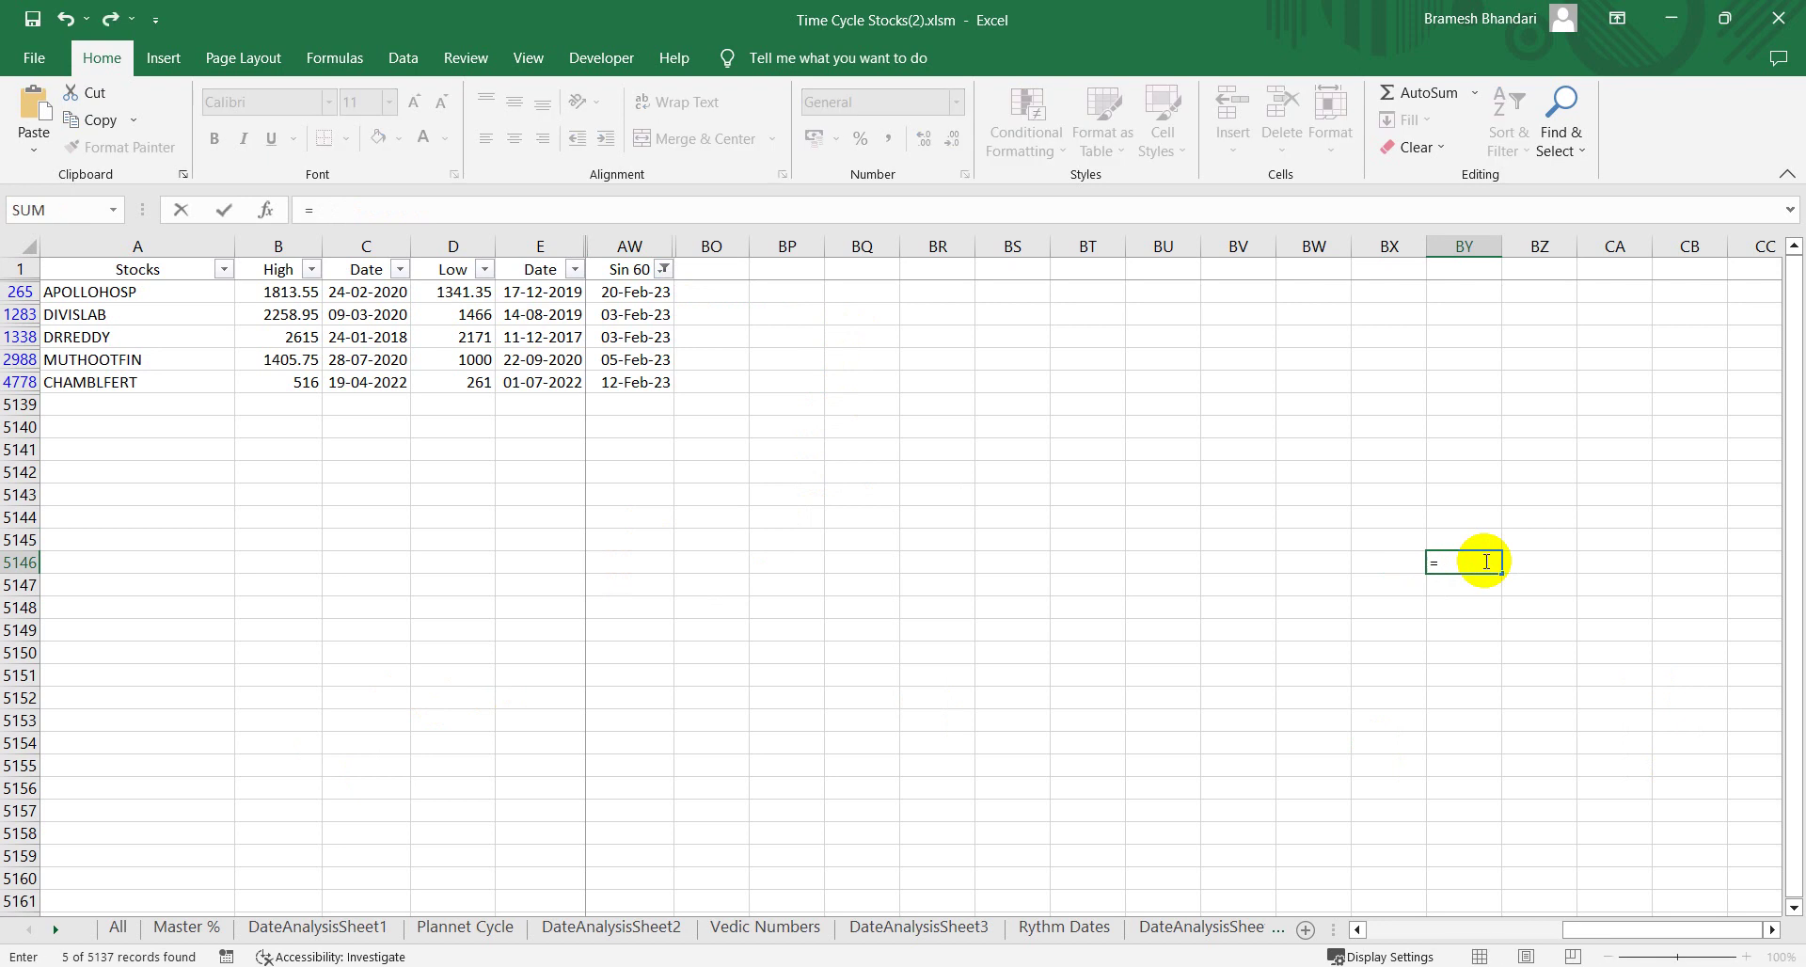
pyautogui.click(463, 314)
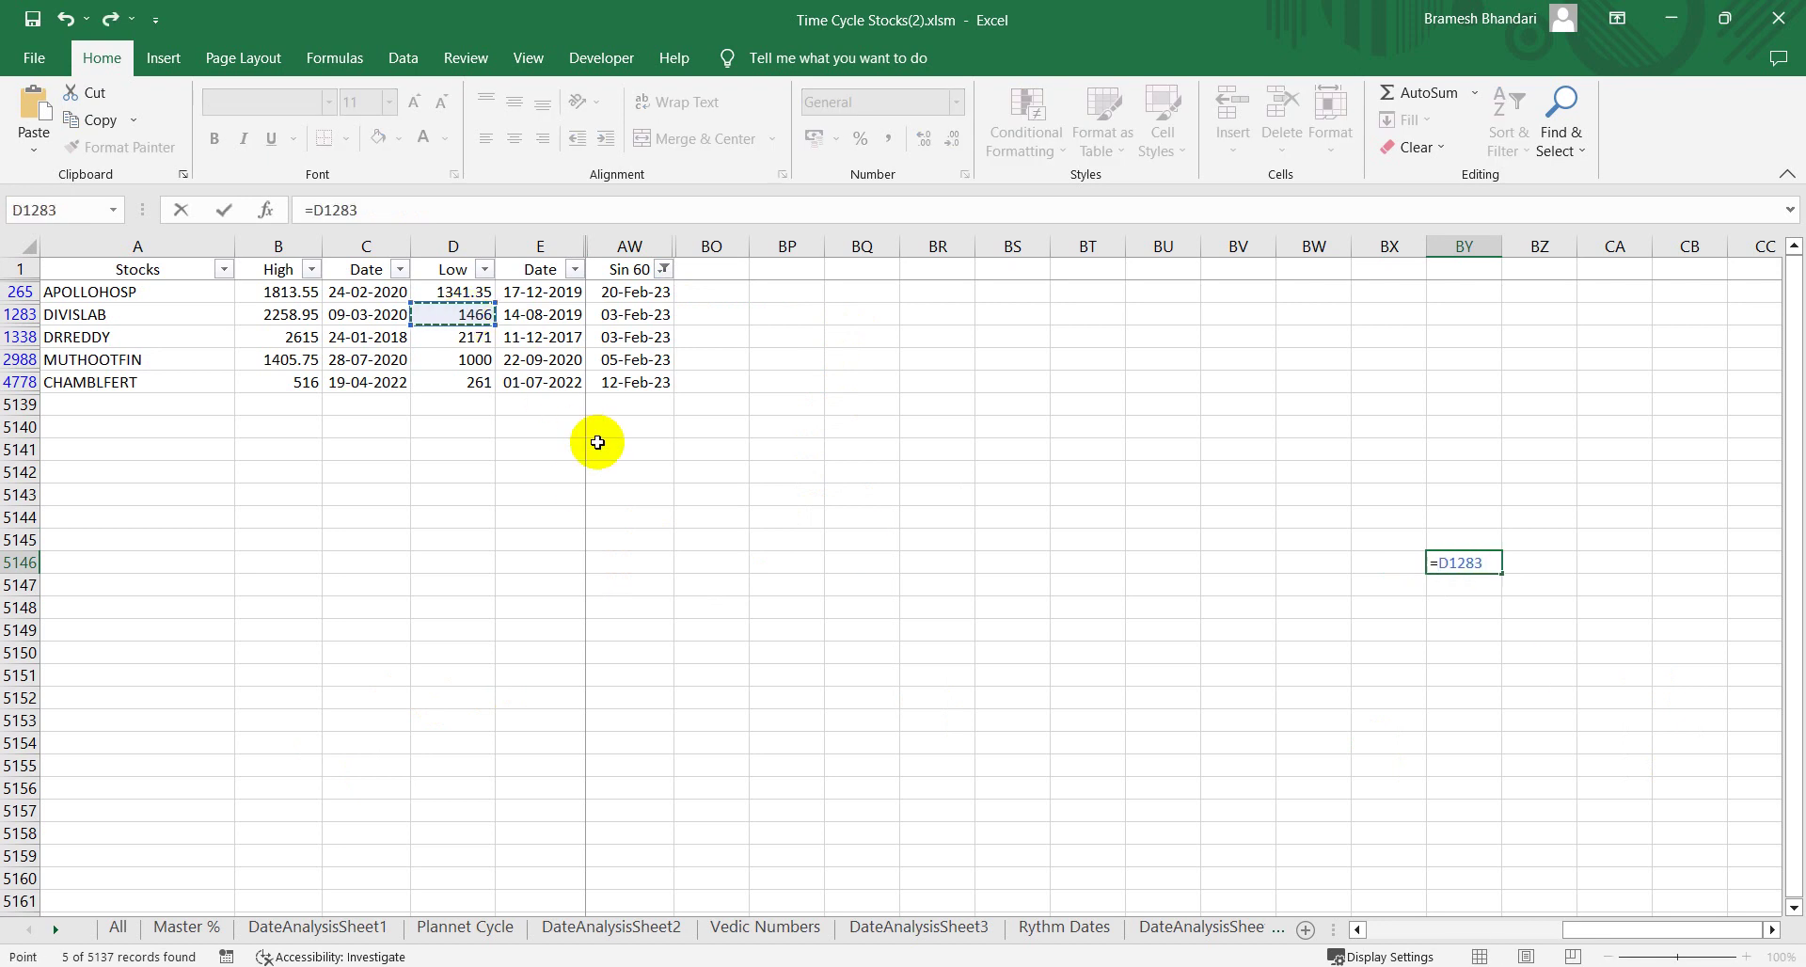
pyautogui.write('*0.866')
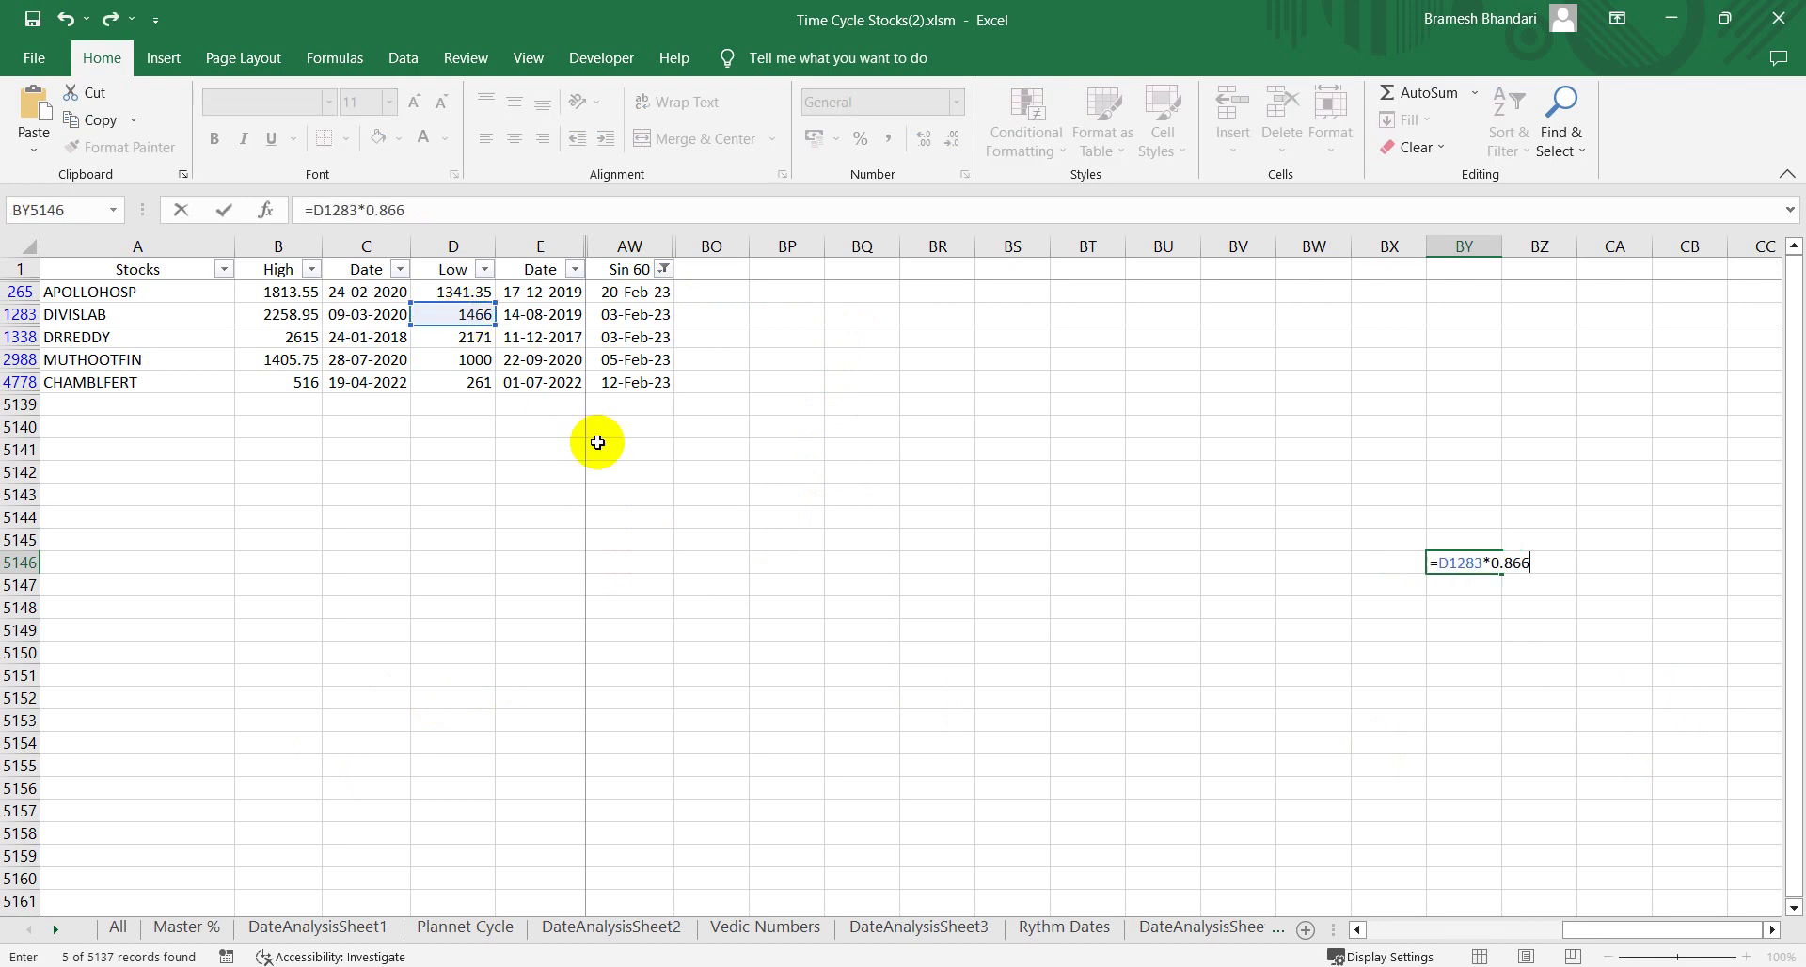
pyautogui.press('Return')
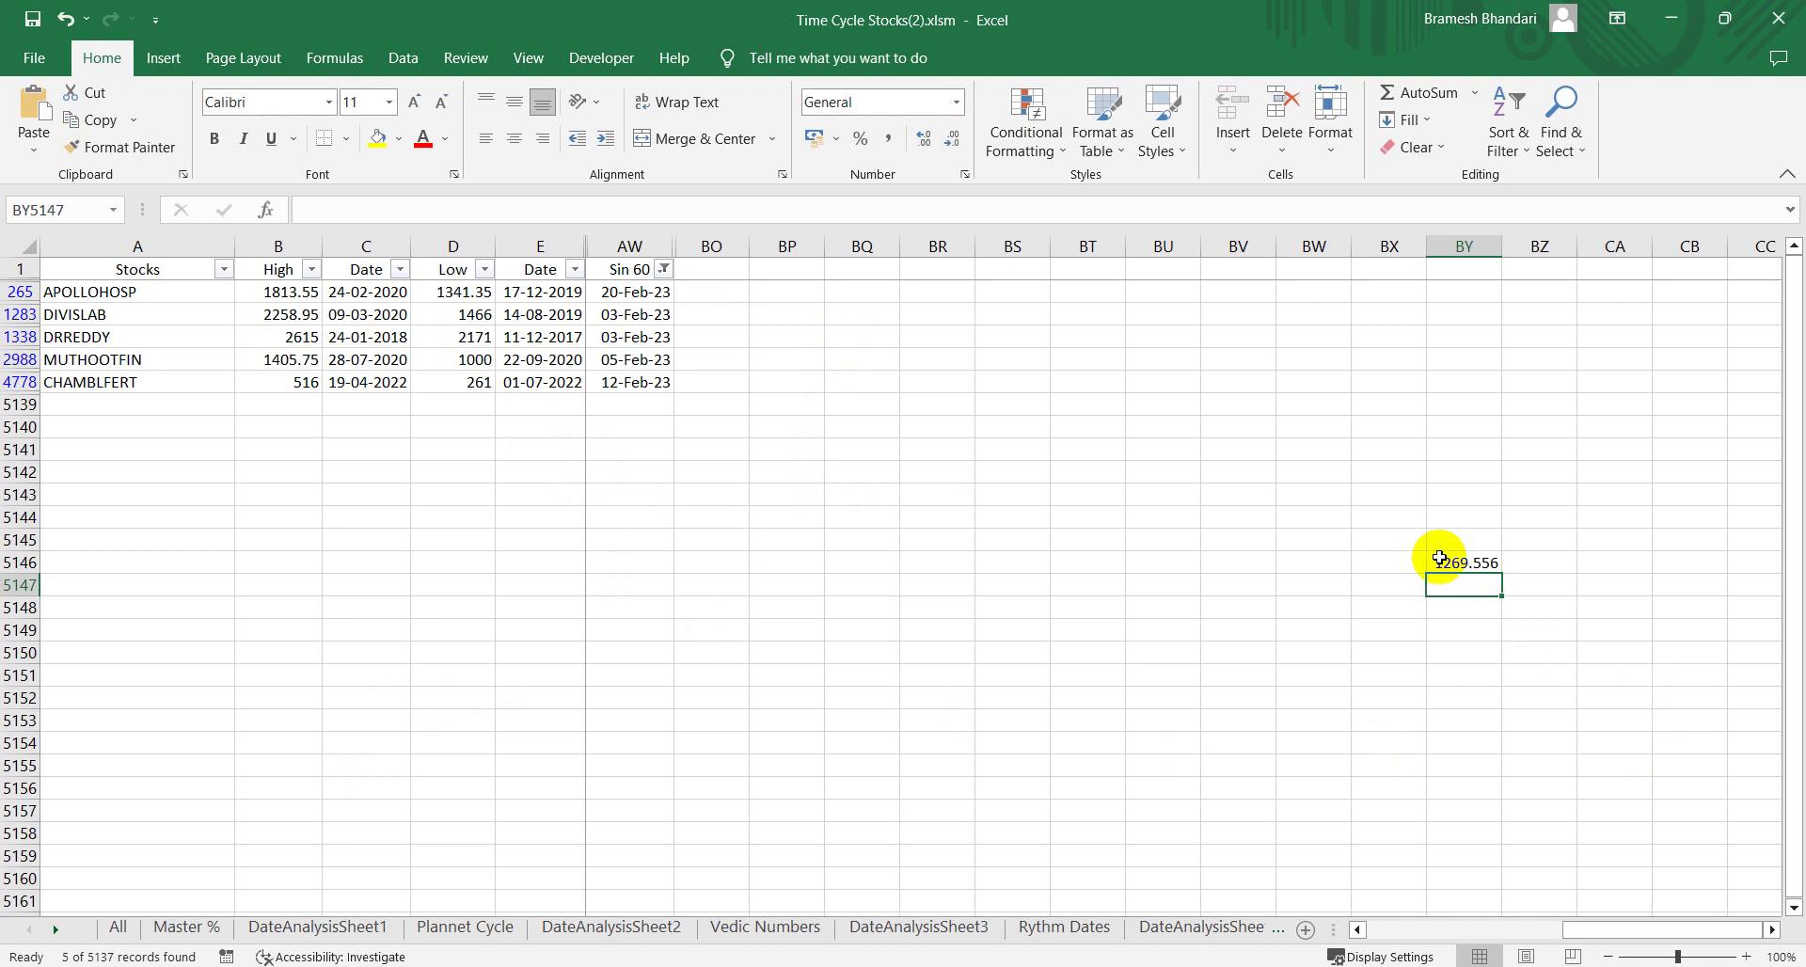
pyautogui.write('=')
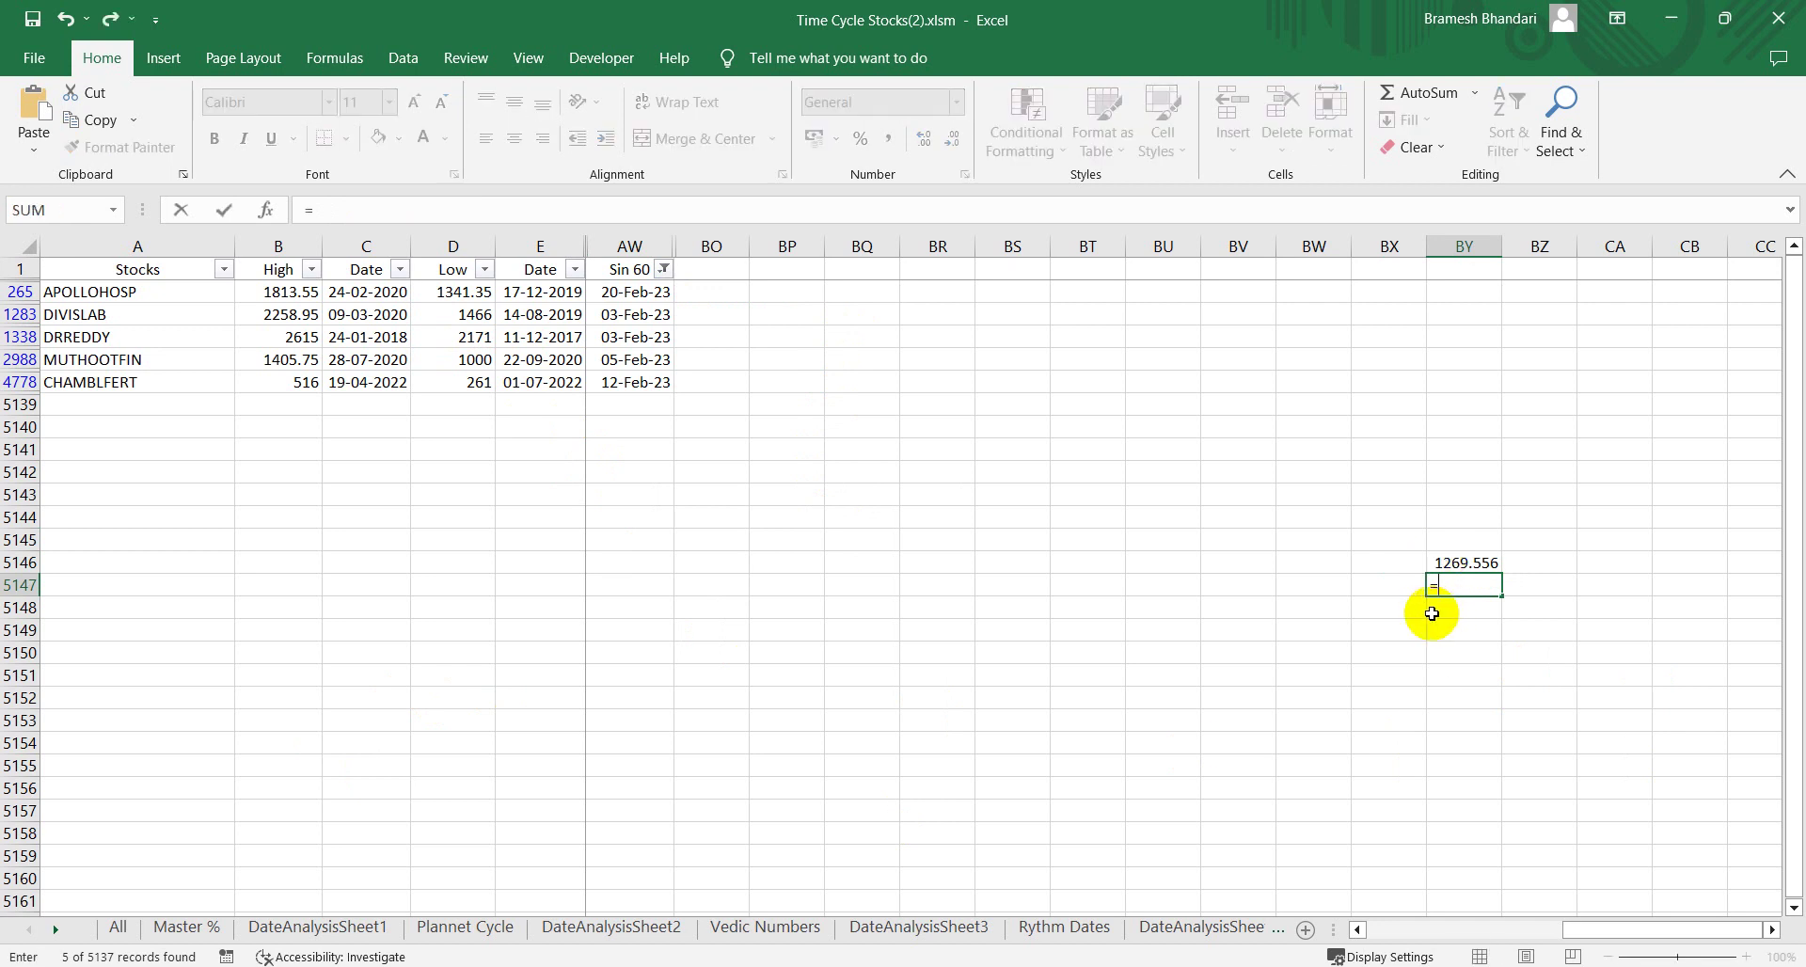
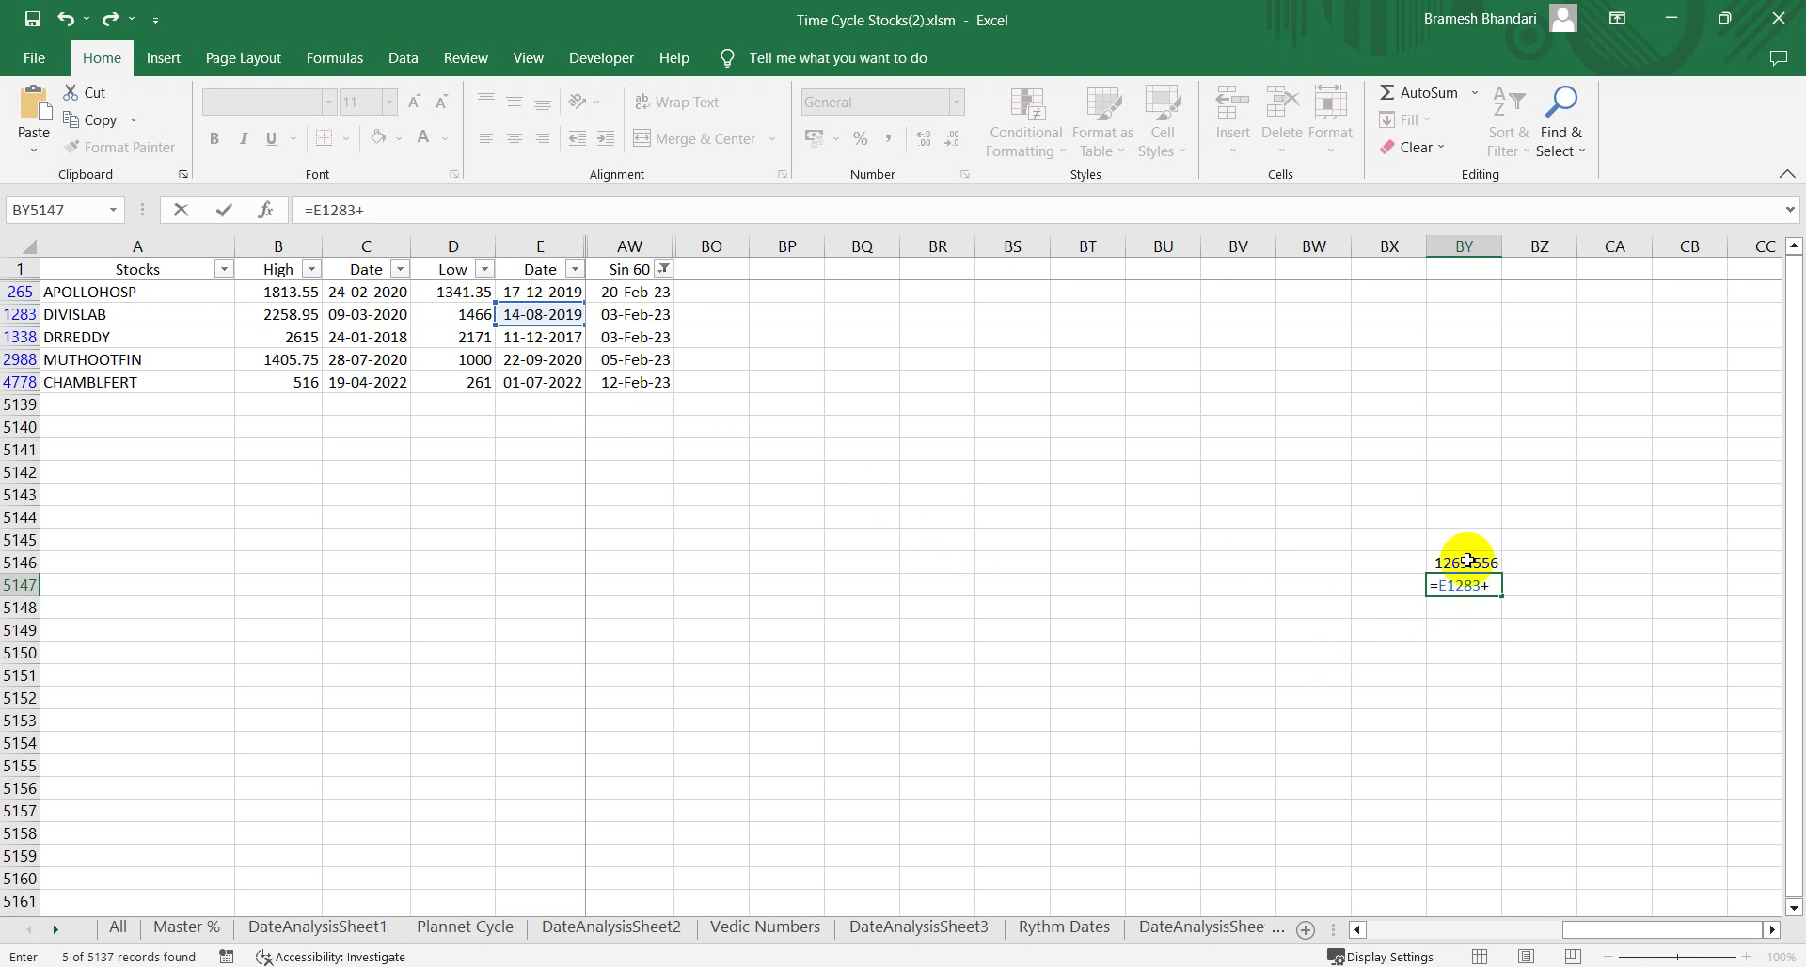
pyautogui.press('Return')
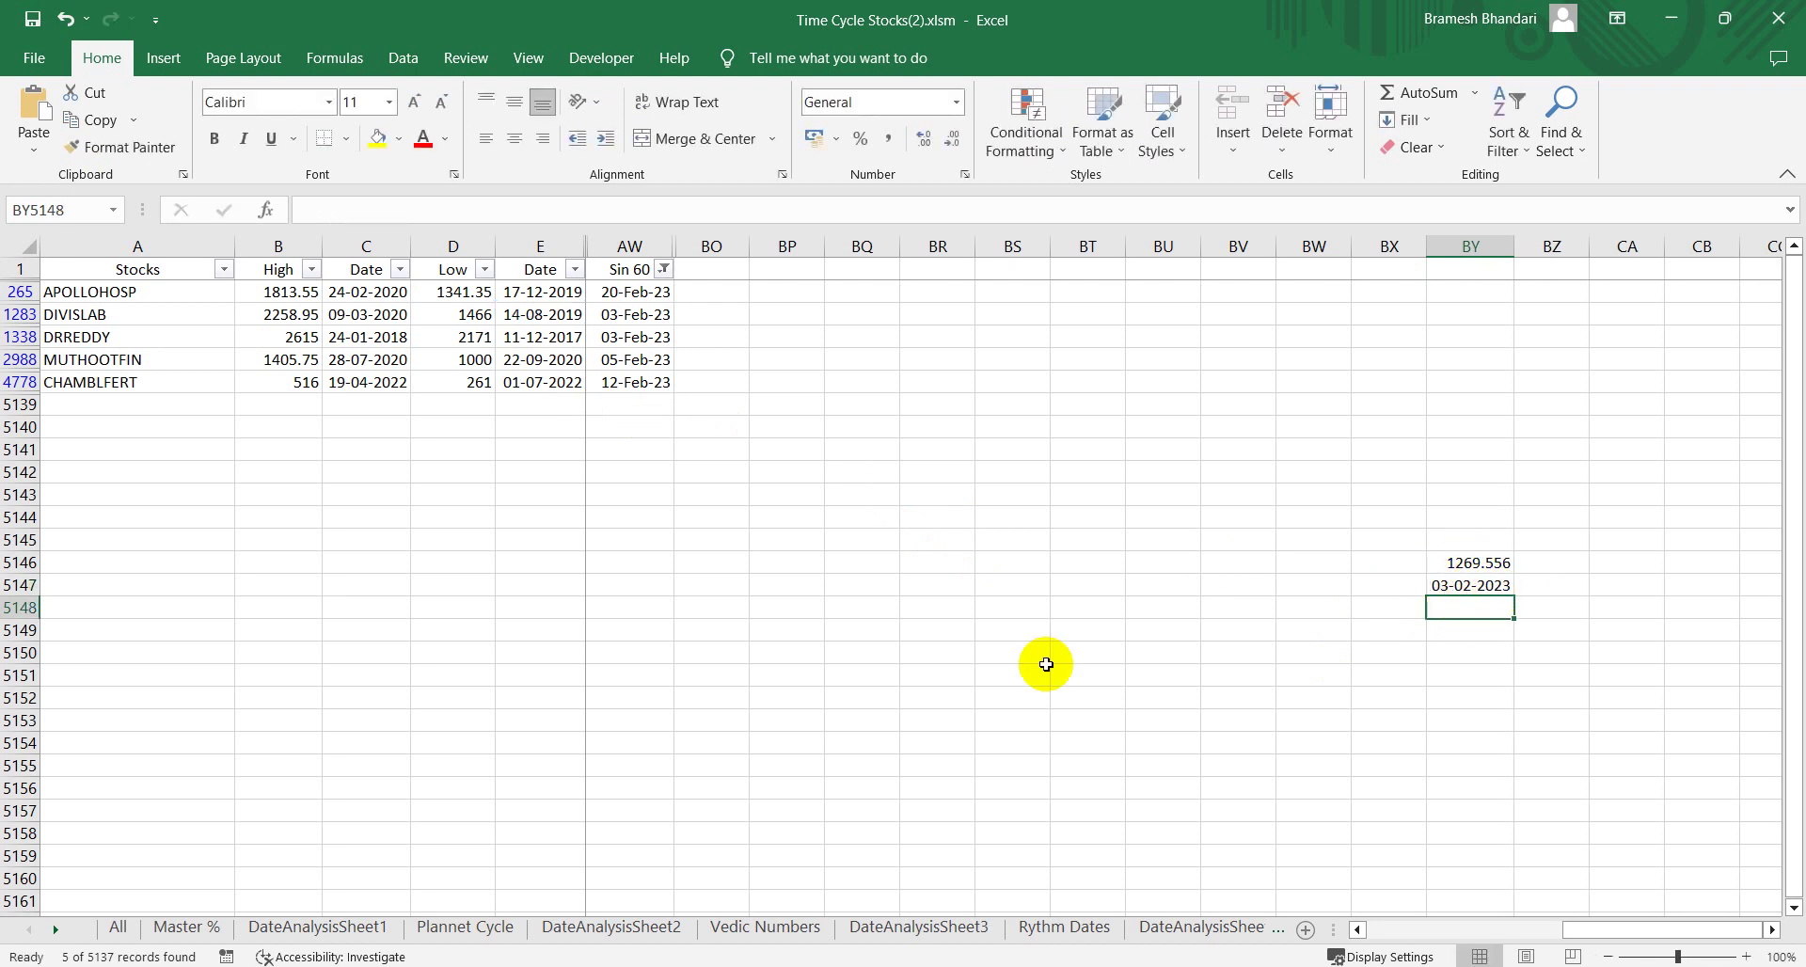
# Step: Switch to AmiBroker and inspect DIVISLAB's 03-02-2023 candle and the price levels projected from its 02-11-2022 high
pyautogui.hotkey('alt', 'Tab')
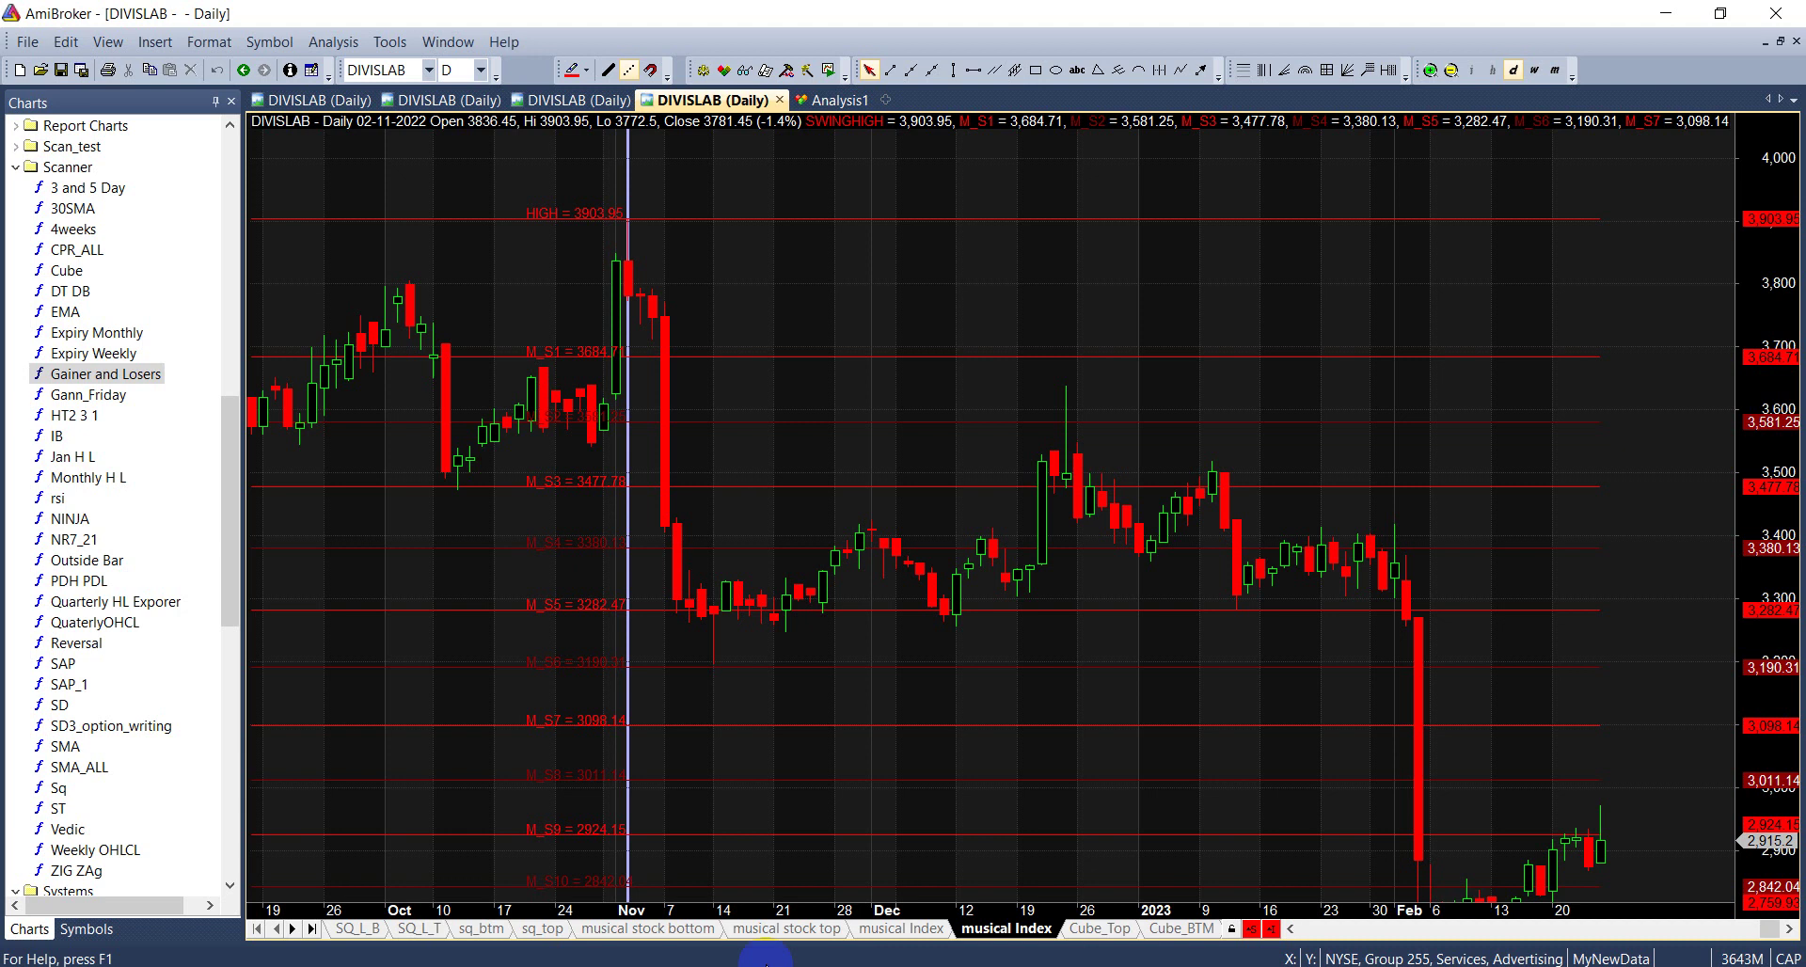
pyautogui.click(1420, 644)
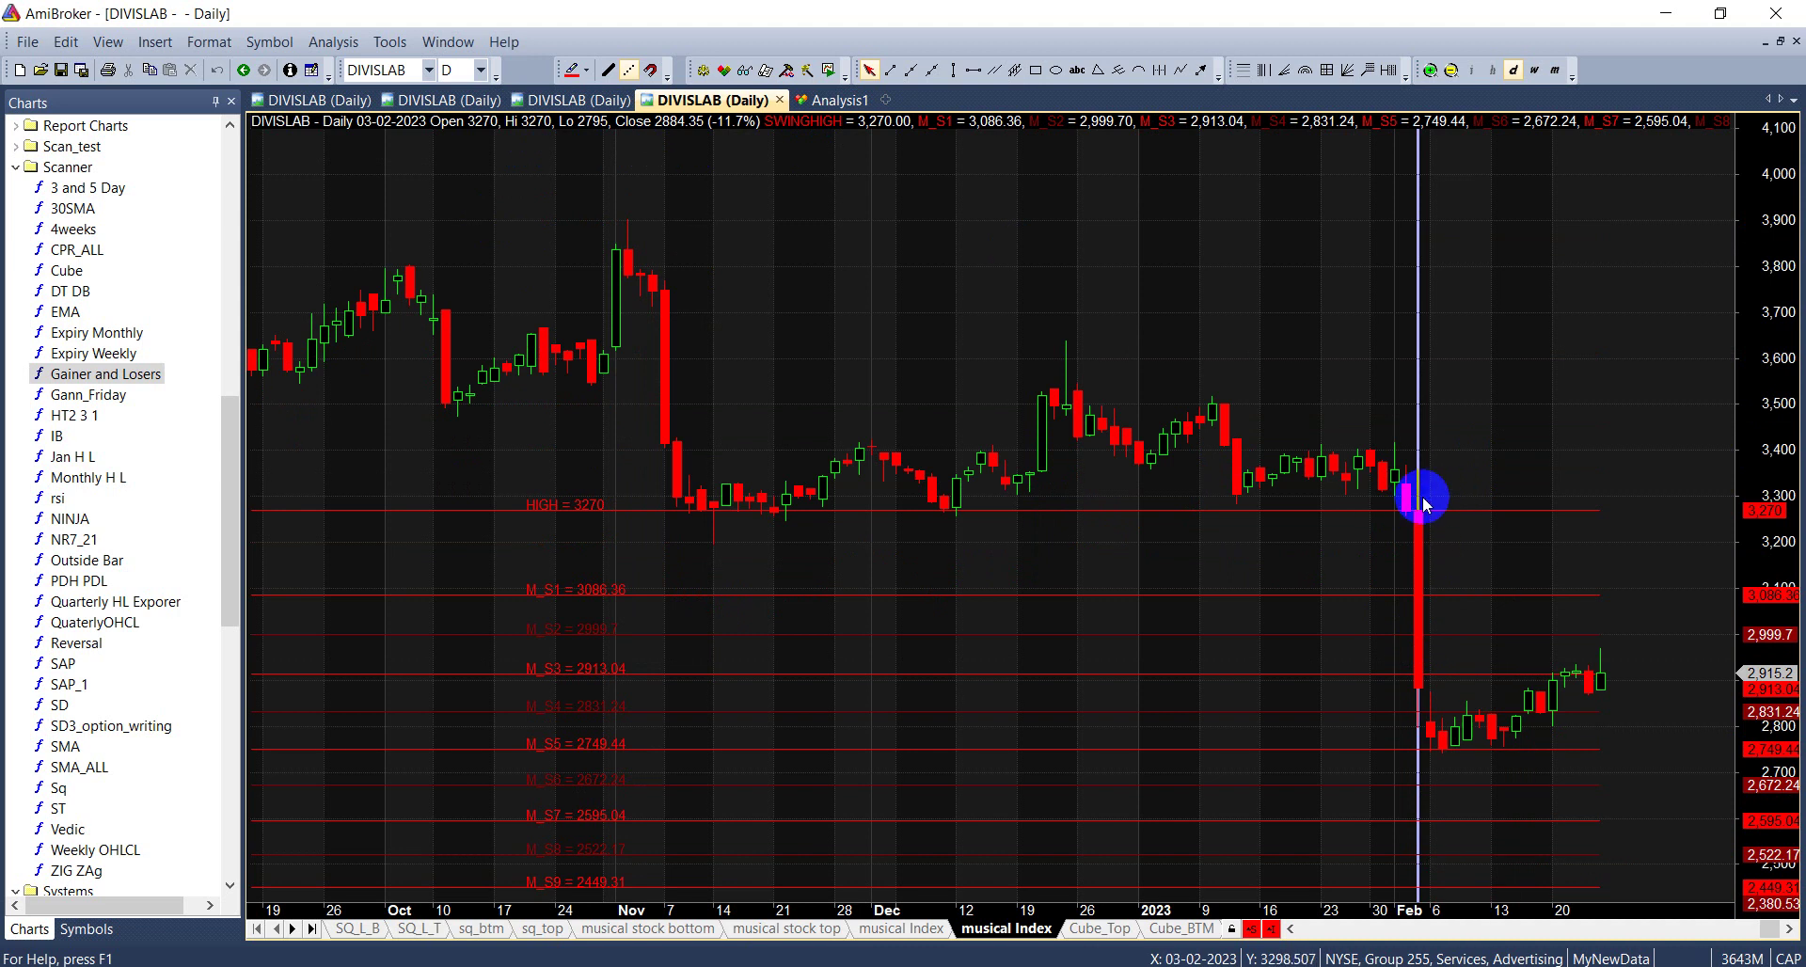
pyautogui.click(626, 251)
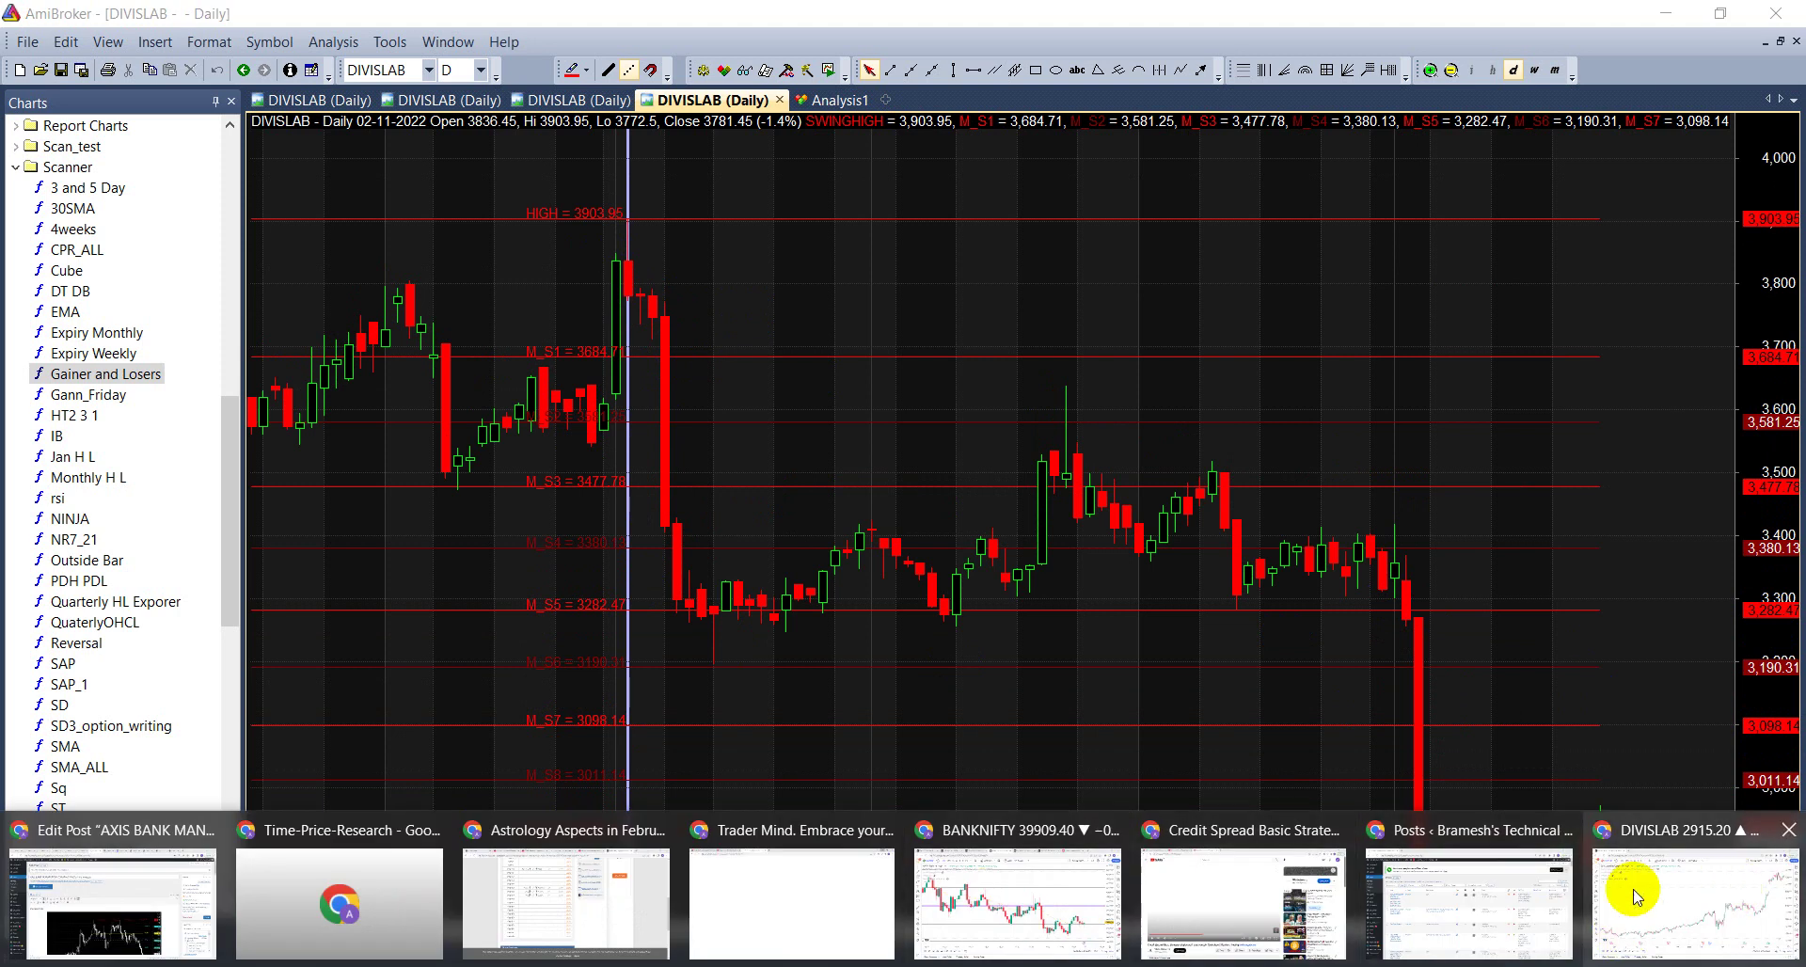
# Step: Switch to TradingView, set the DIVISLAB chart to the 4-minute interval and go to 2023-02-03
pyautogui.click(1620, 895)
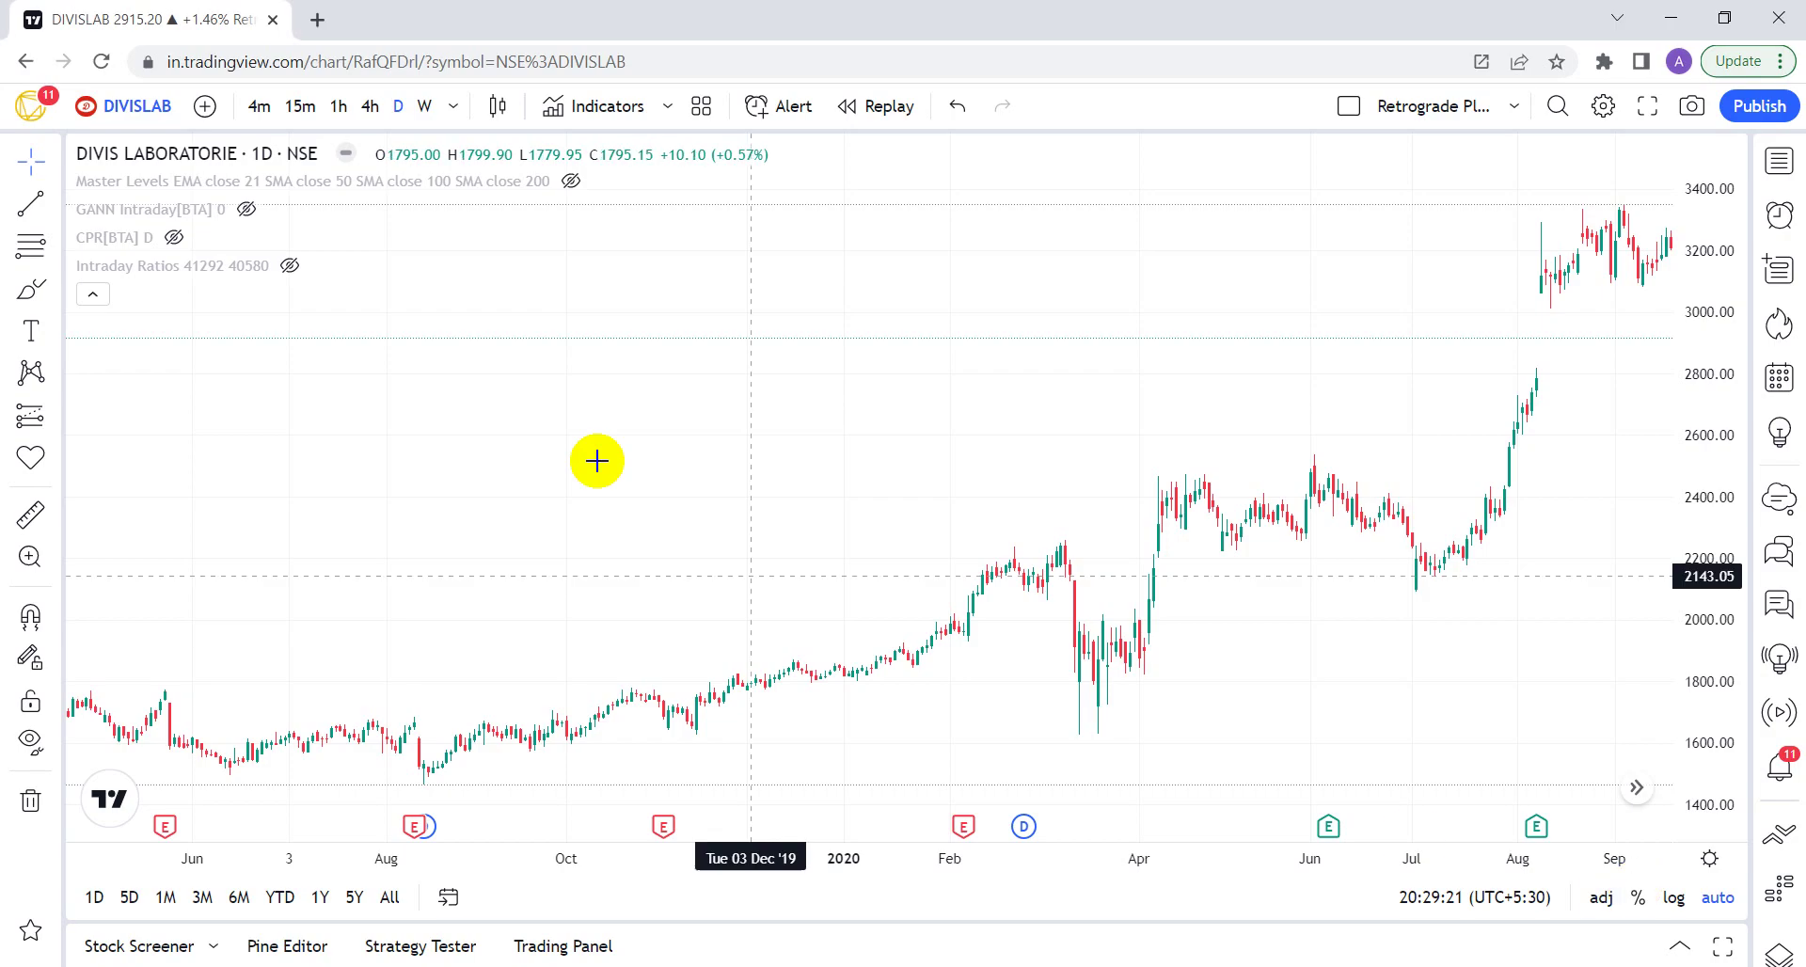
pyautogui.click(259, 106)
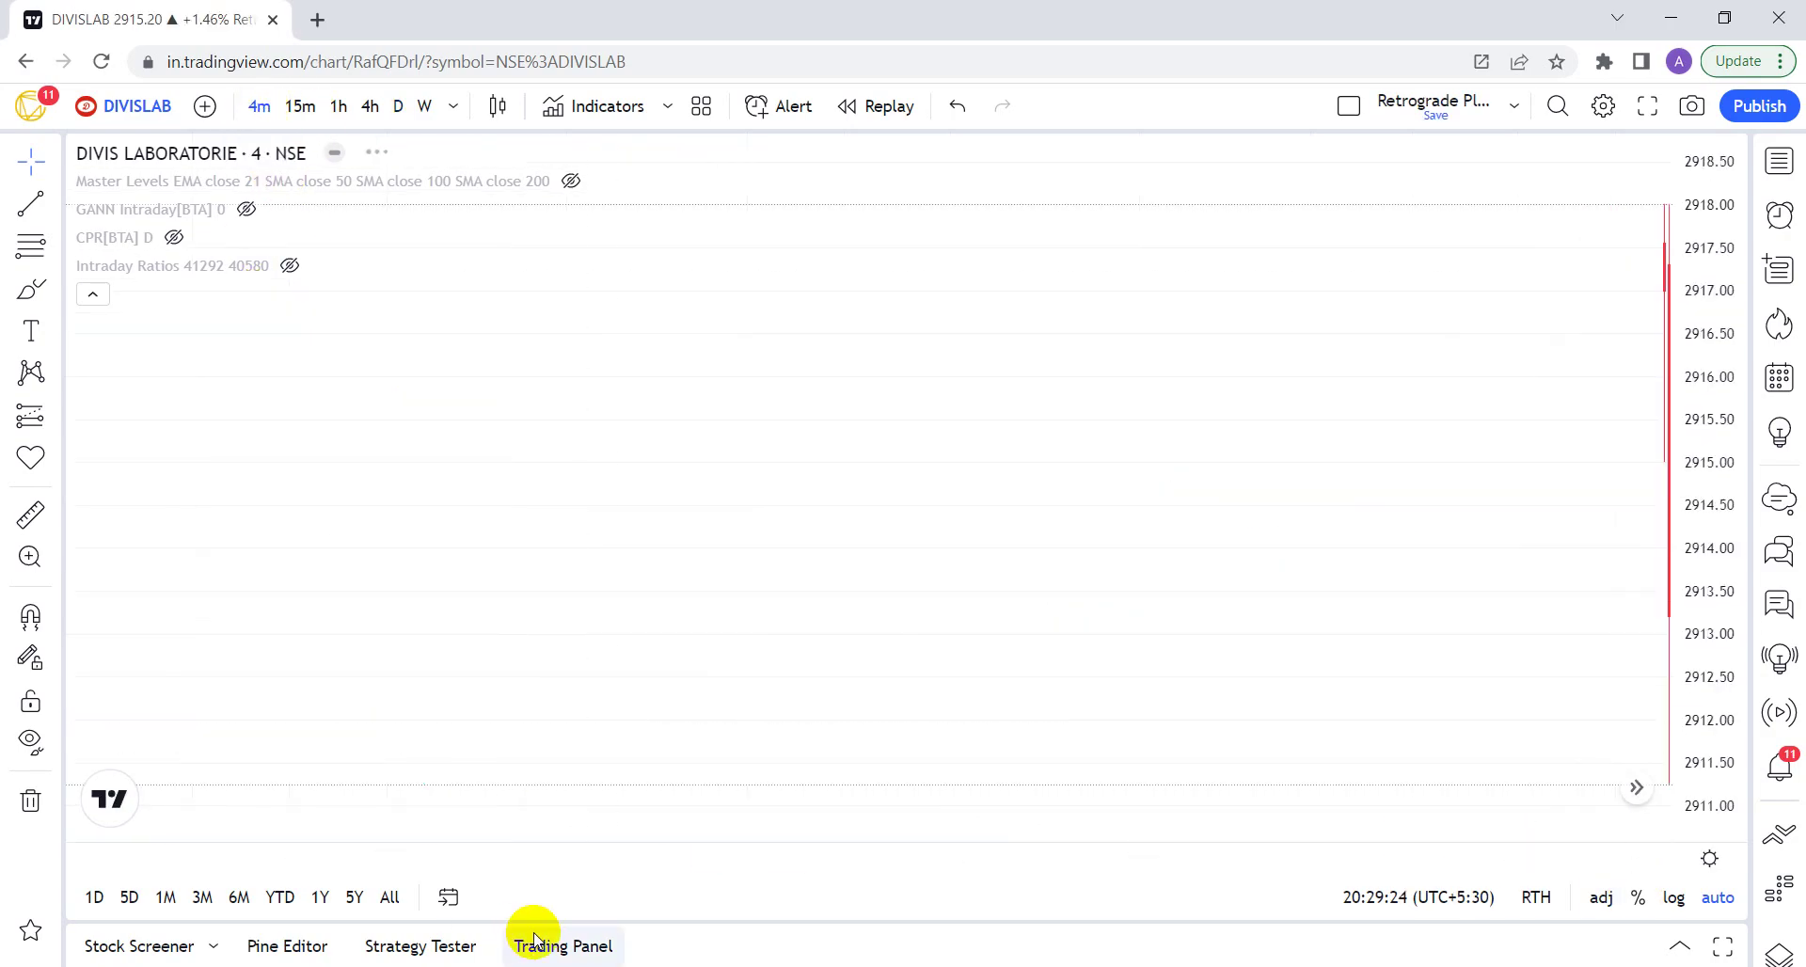
pyautogui.click(448, 897)
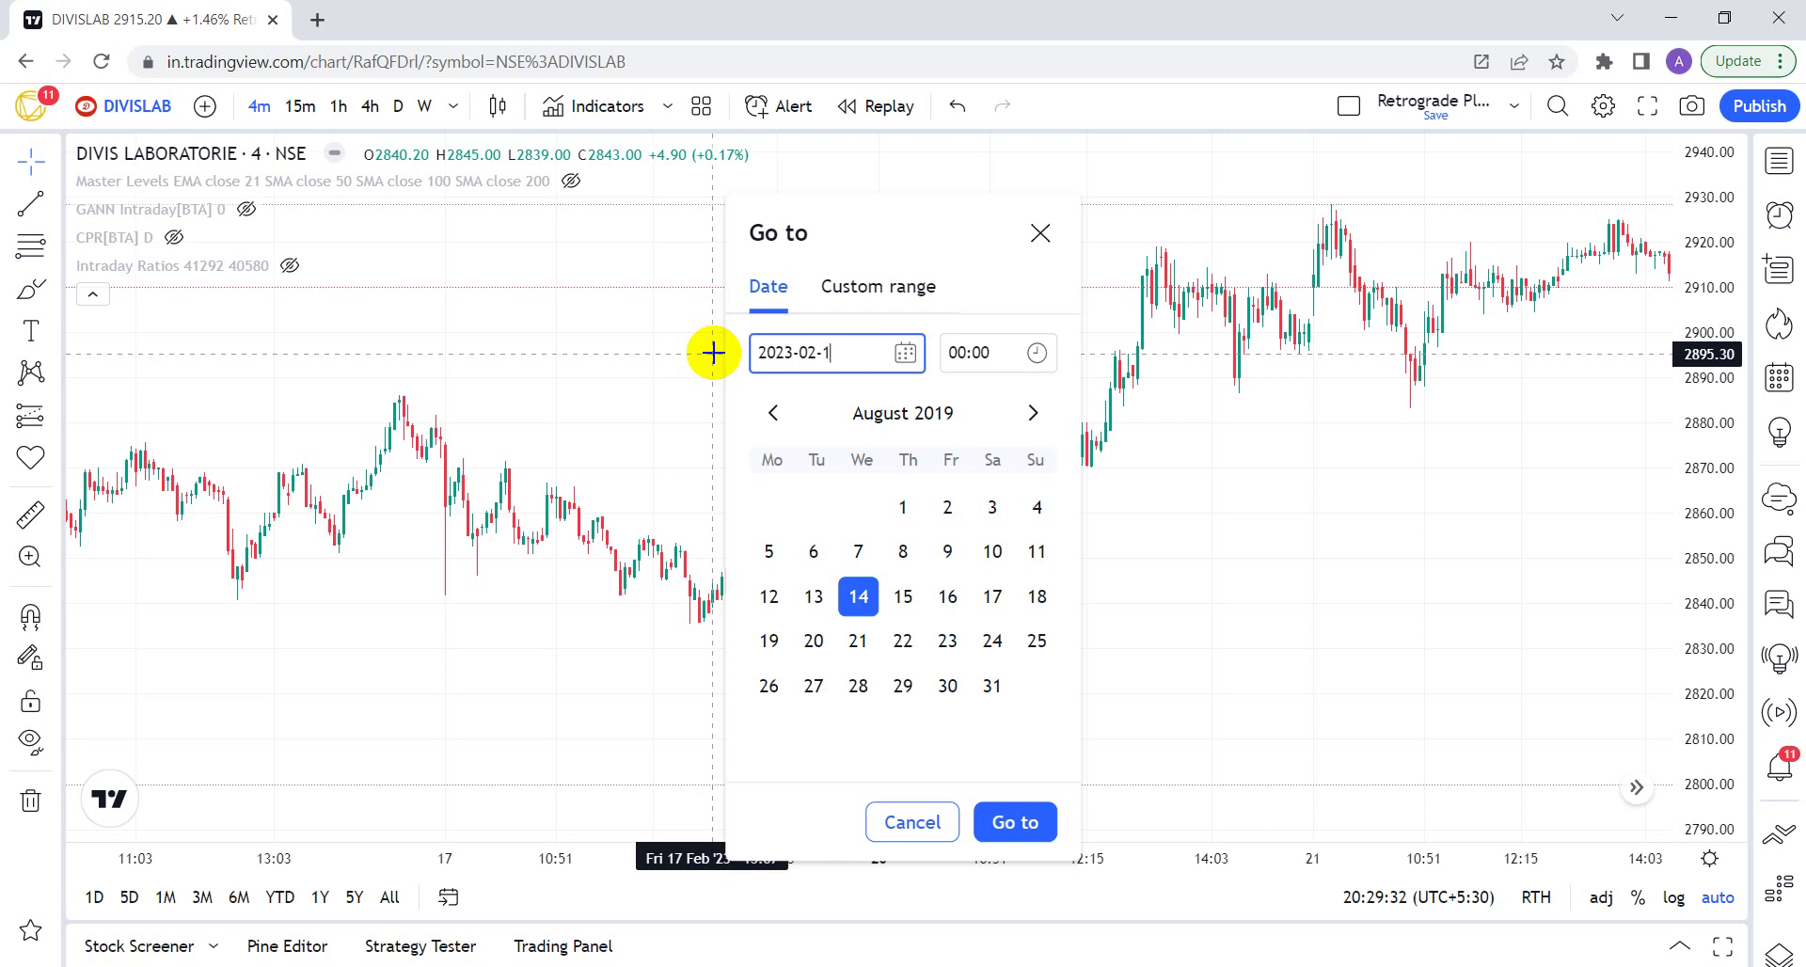
pyautogui.write('3')
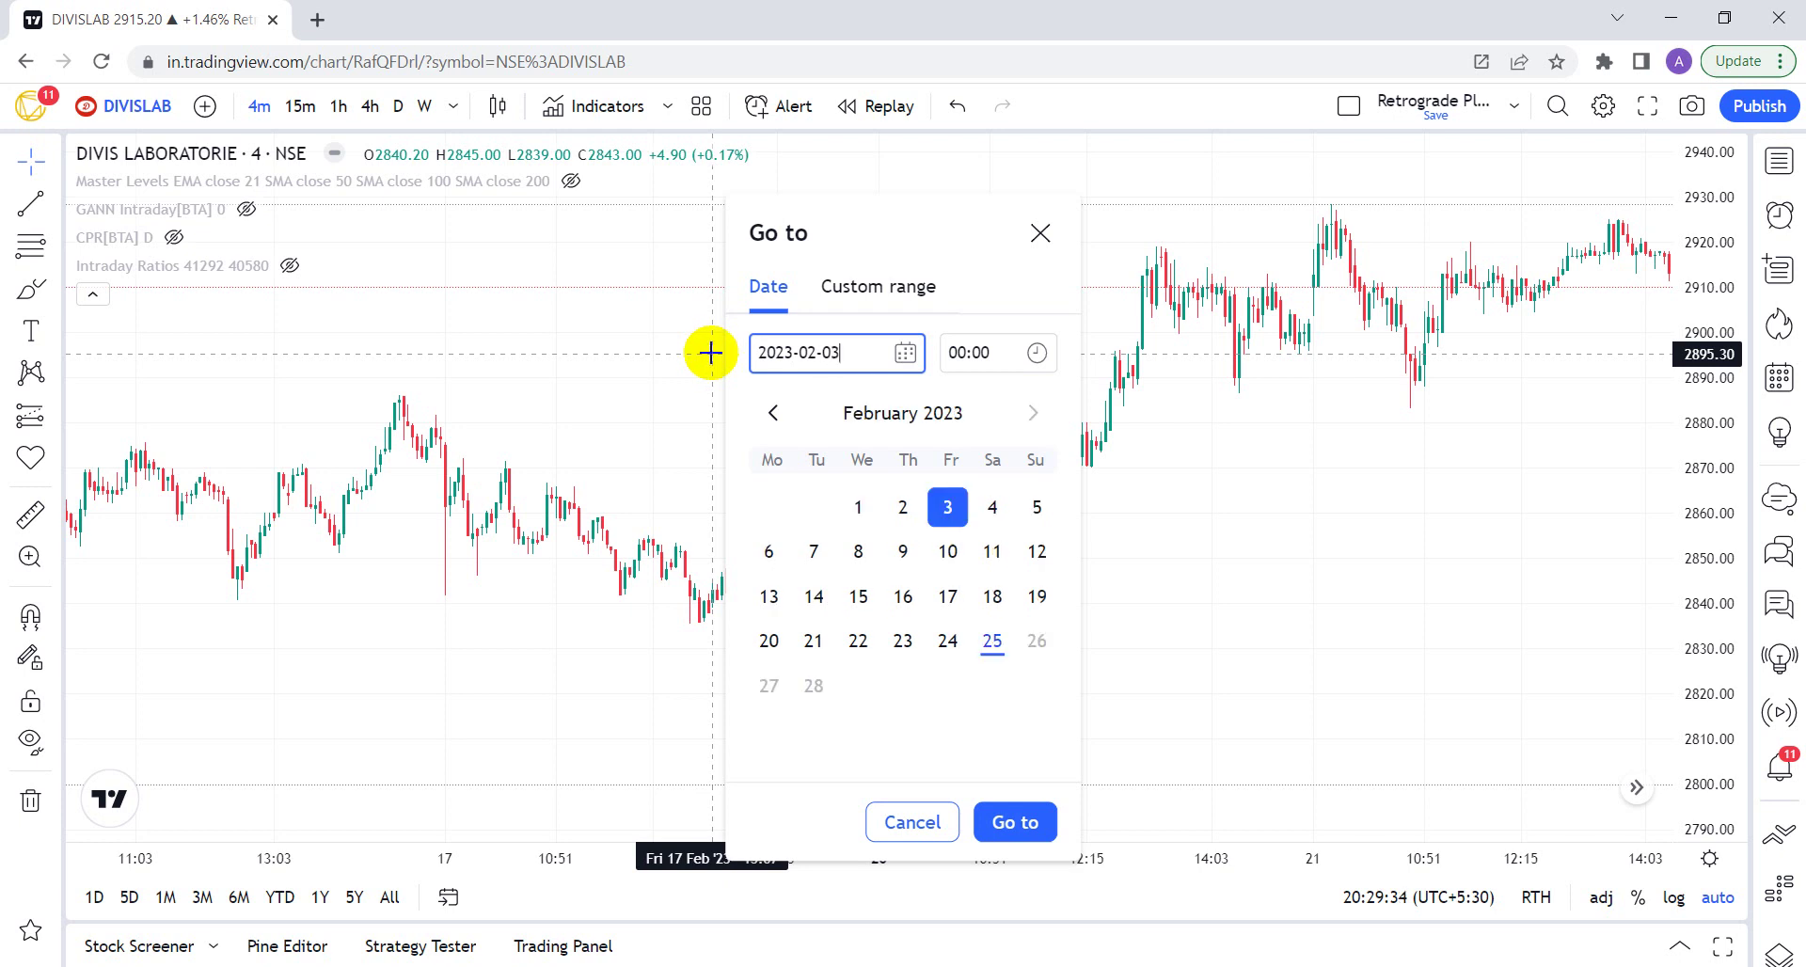
pyautogui.click(999, 822)
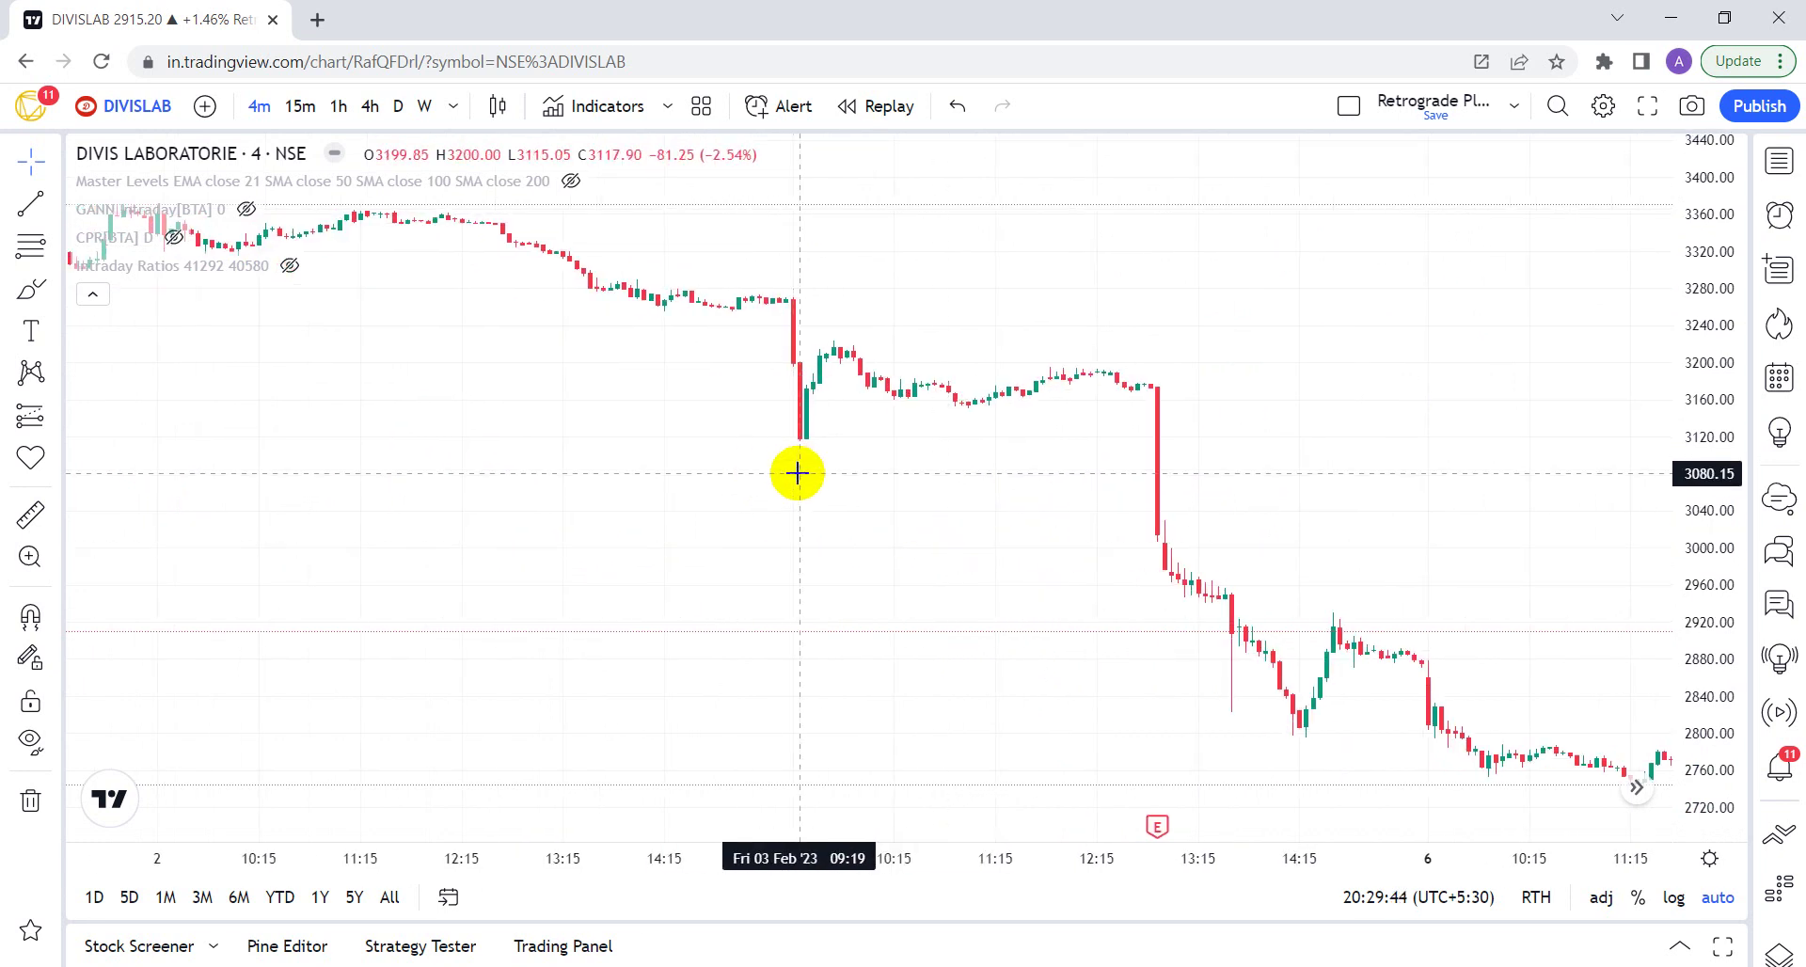
# Step: Recheck DIVISLAB's price levels in AmiBroker, then return to TradingView and place a horizontal line at 3190.00 on the 4-minute chart
pyautogui.hotkey('alt', 'Tab')
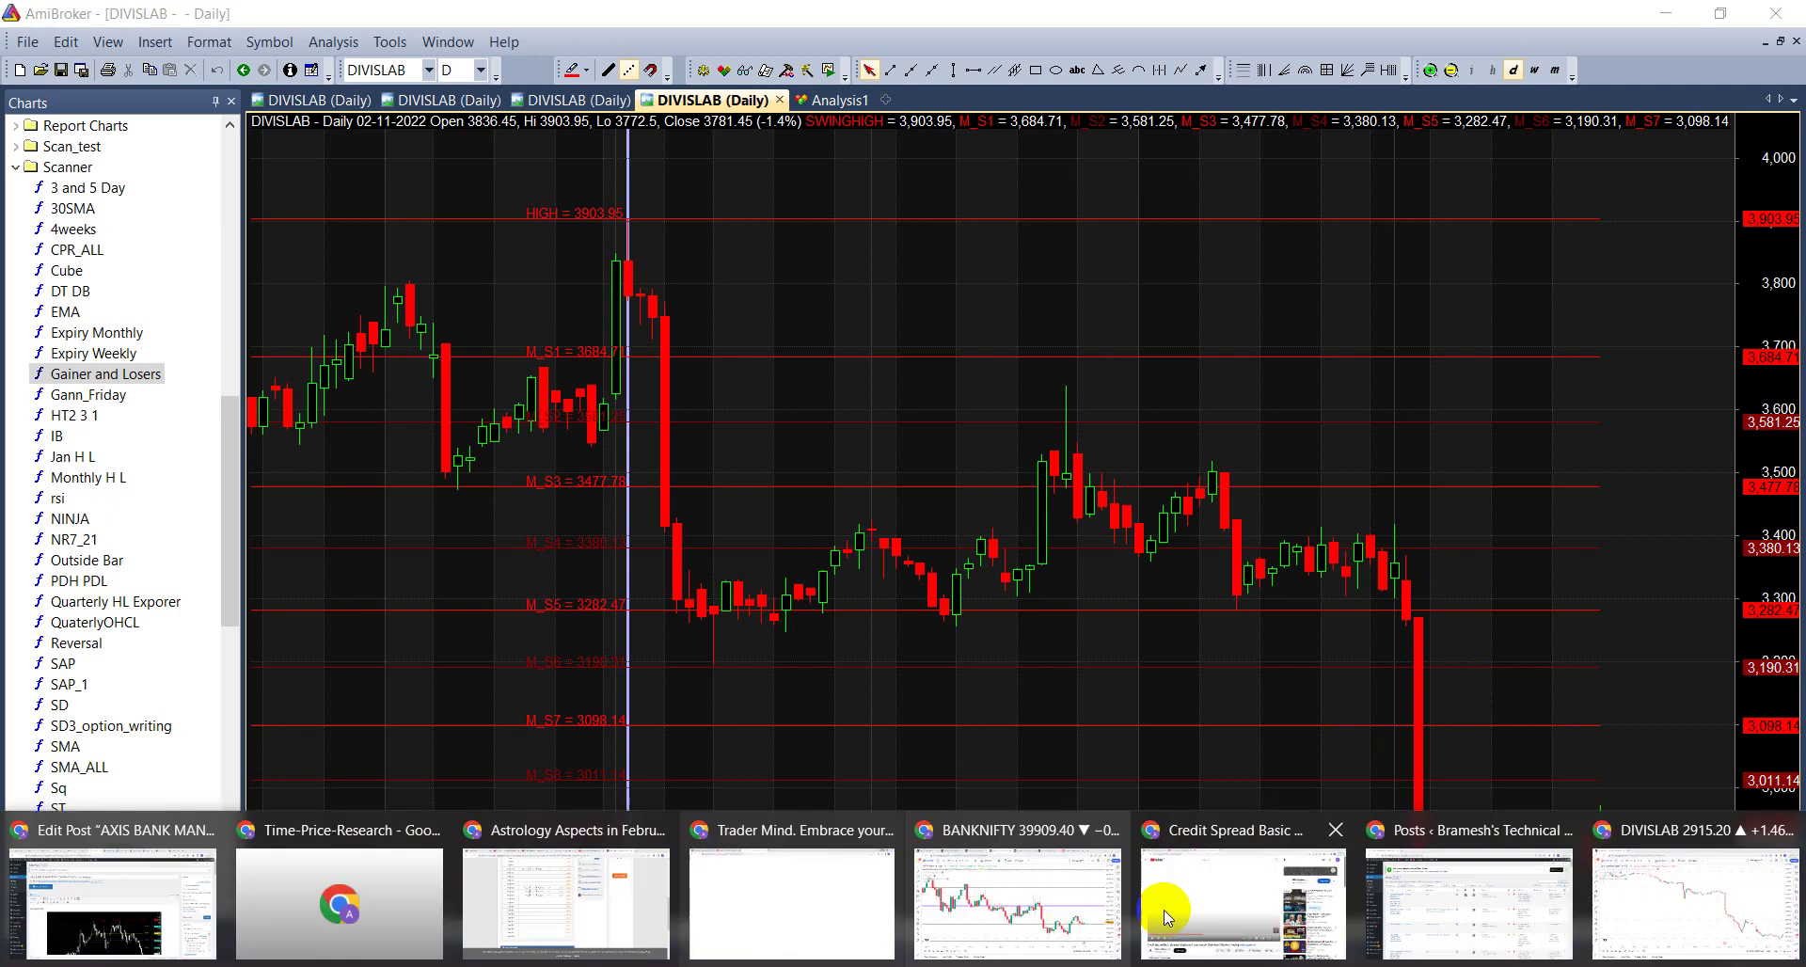
pyautogui.click(1637, 842)
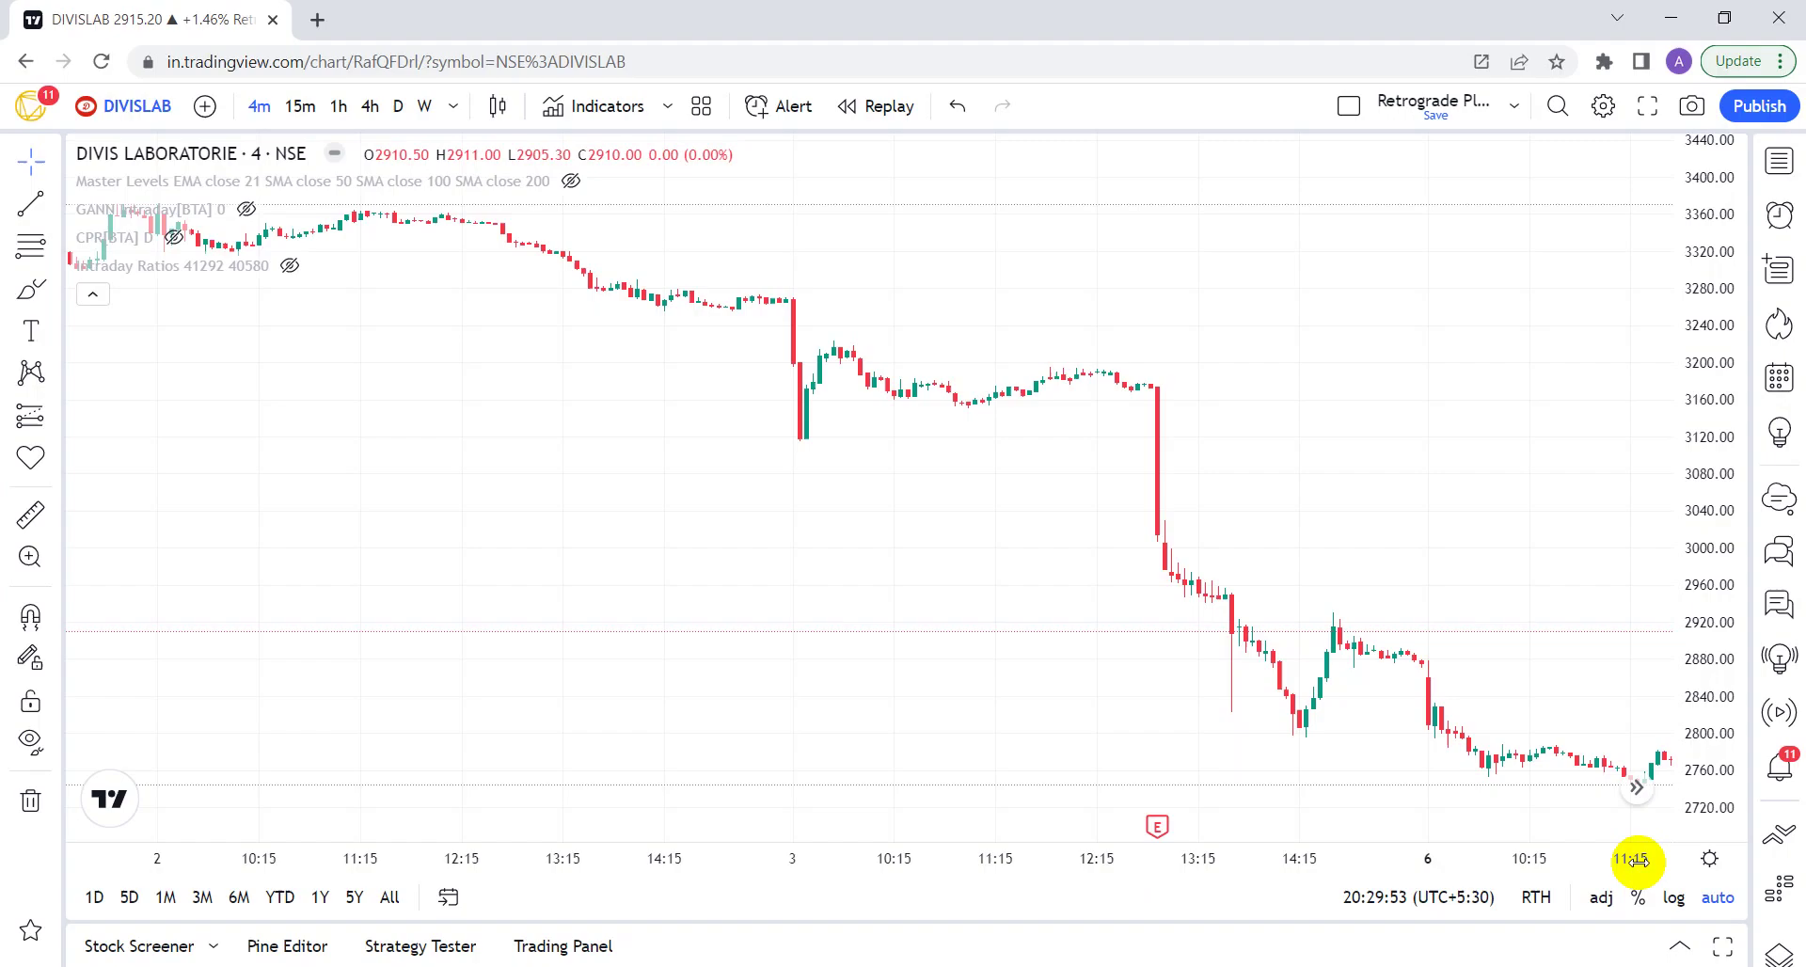
pyautogui.click(52, 204)
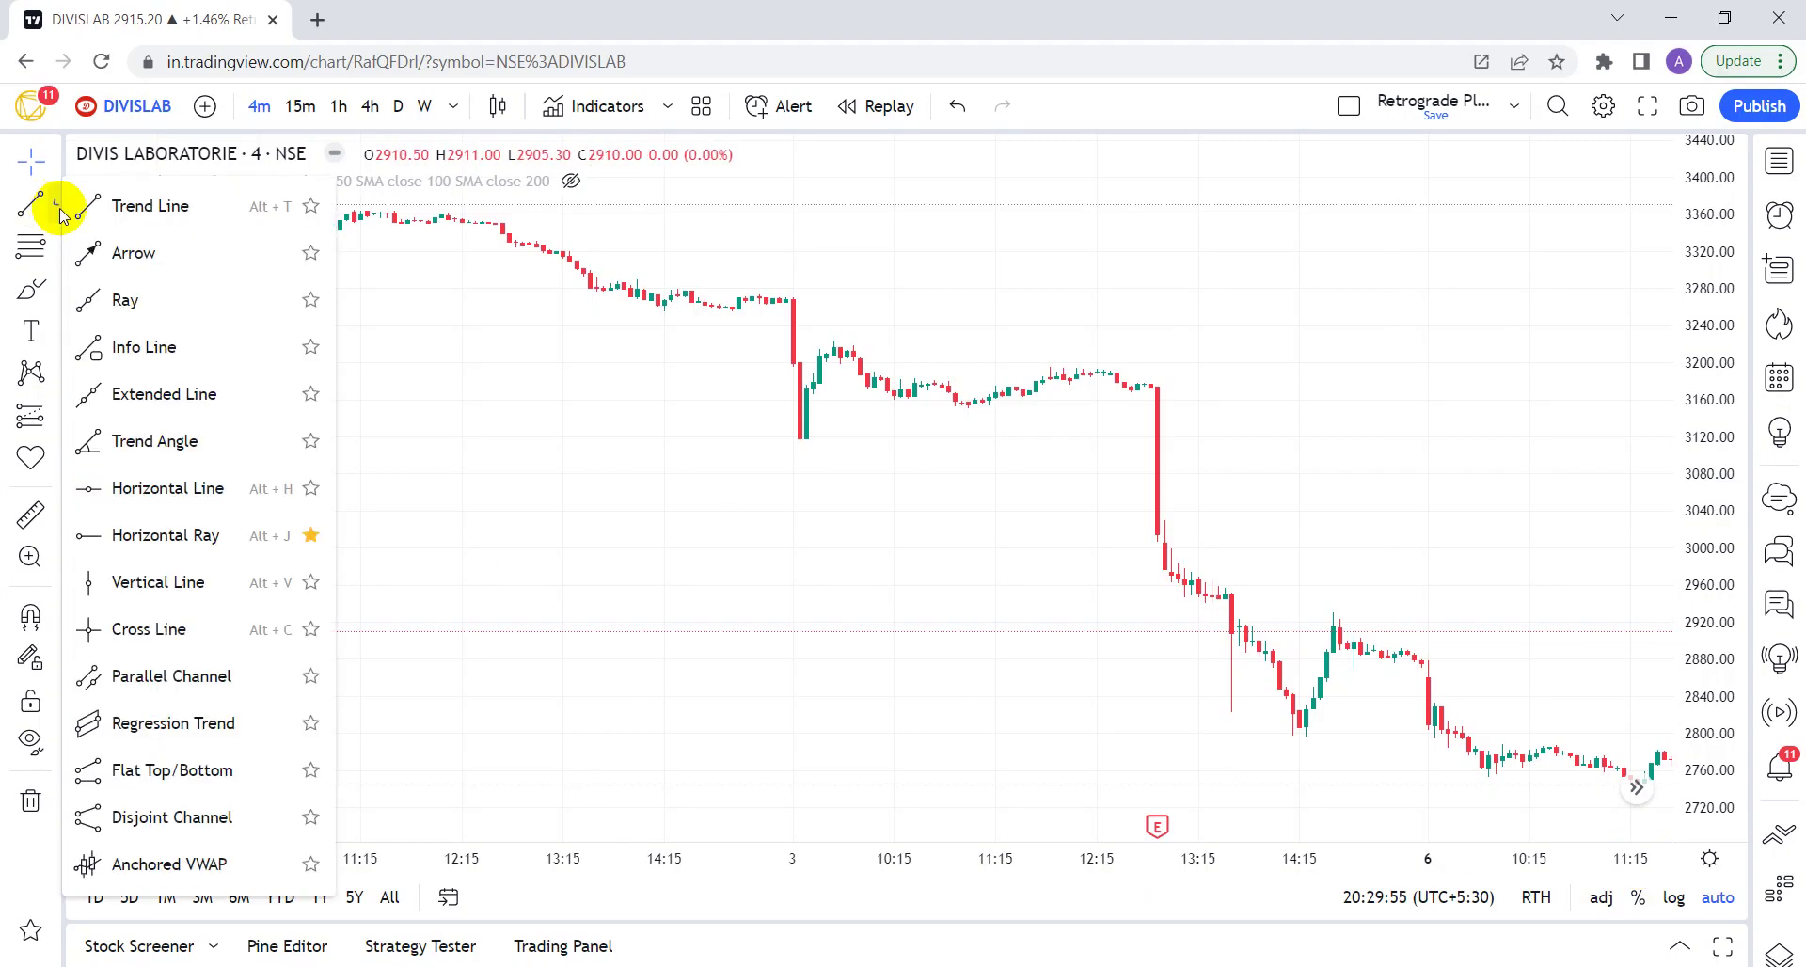
pyautogui.click(154, 487)
pyautogui.click(1005, 540)
pyautogui.doubleClick(1004, 540)
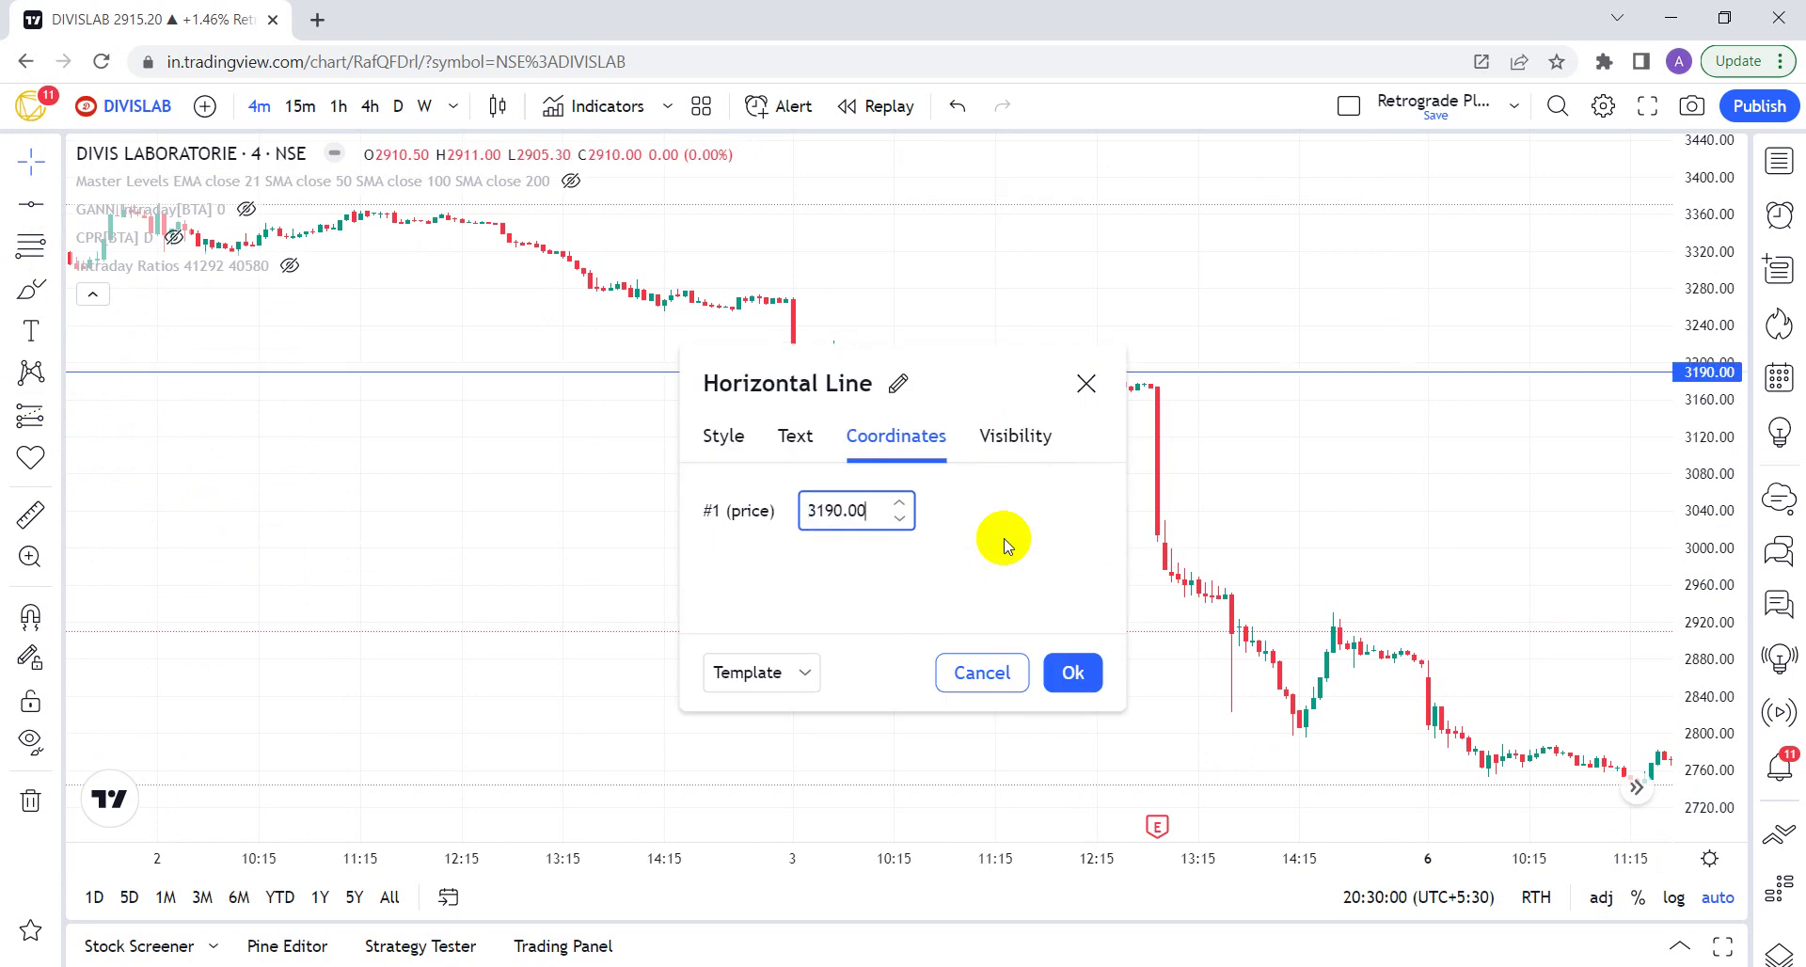
pyautogui.click(1072, 673)
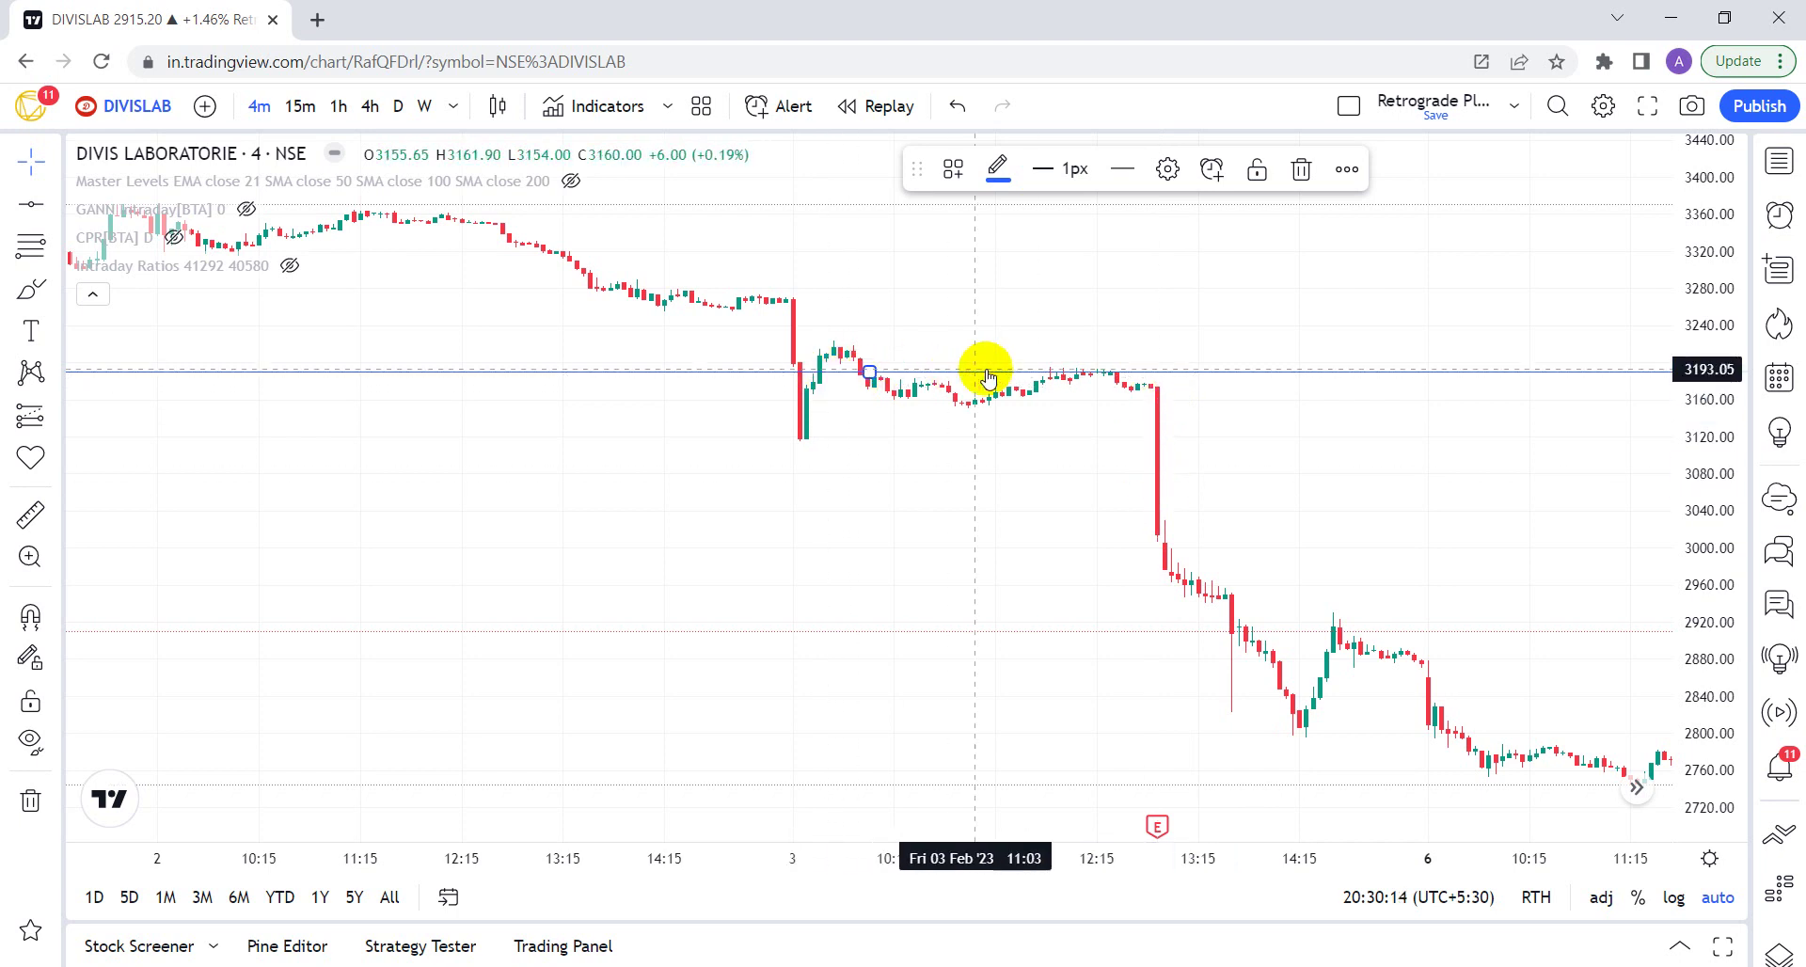
# Step: Switch to Time Cycle Stocks(2).xlsm in Excel and inspect APOLLOHOSP's Sin 60 date and its formula
pyautogui.hotkey('alt', 'Tab')
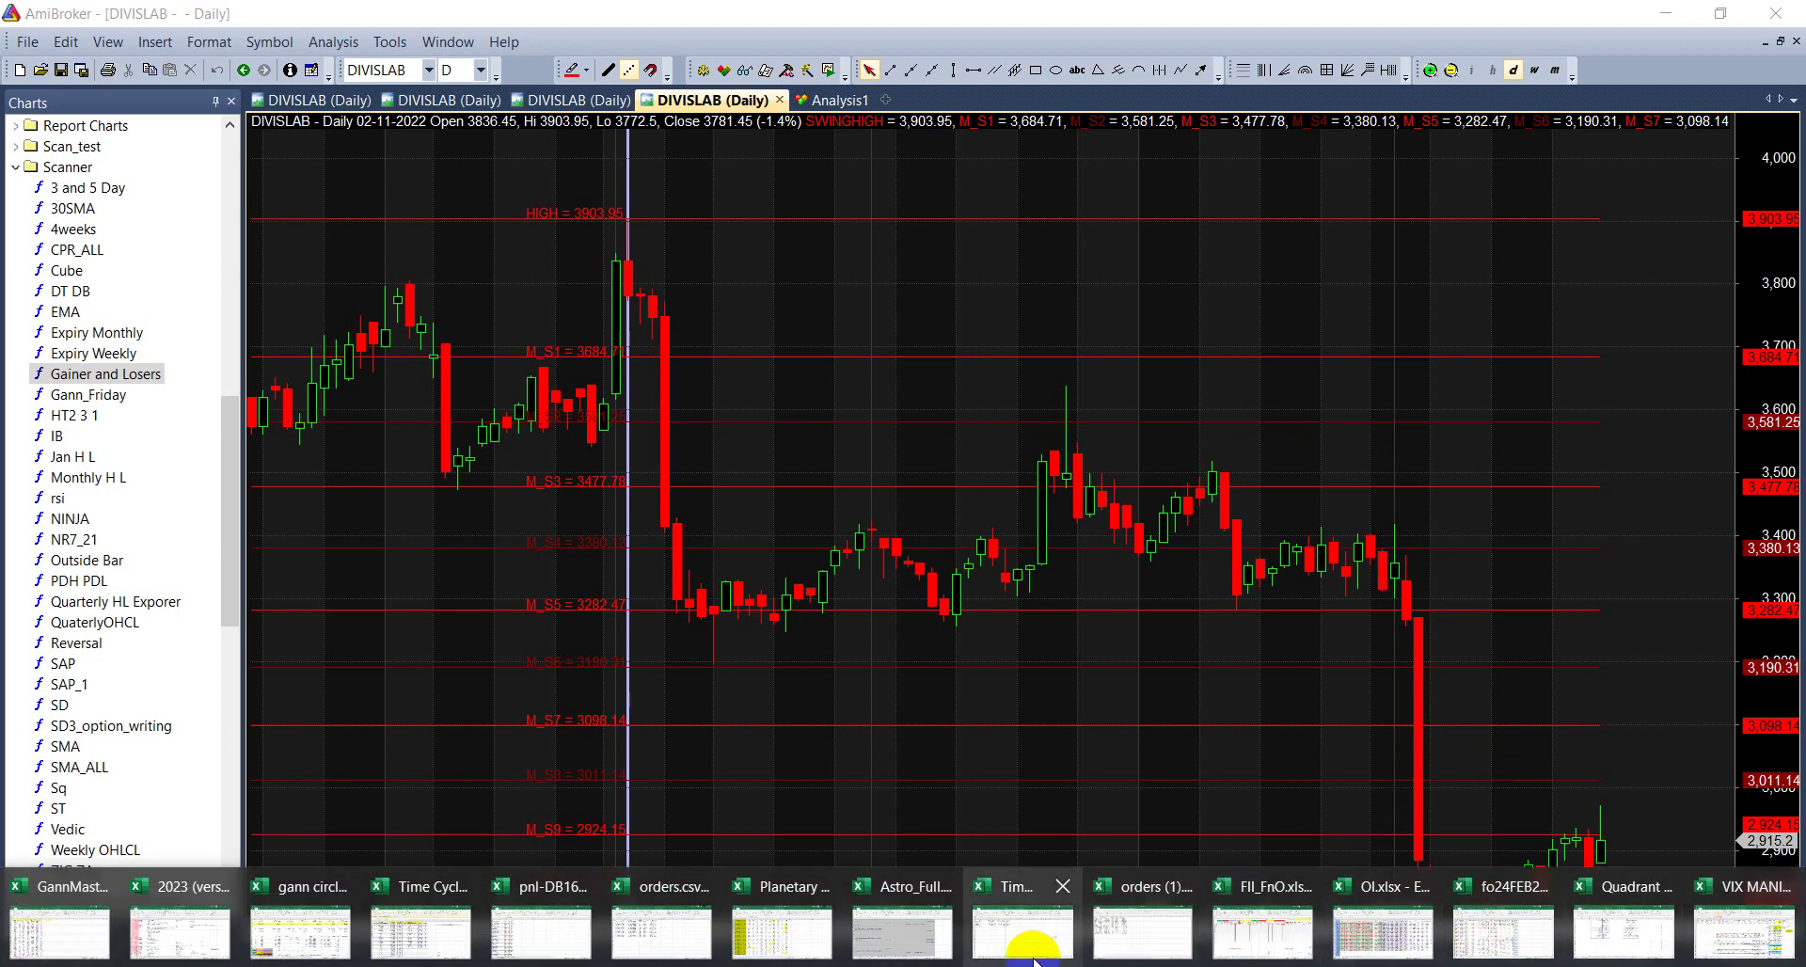
pyautogui.click(1029, 950)
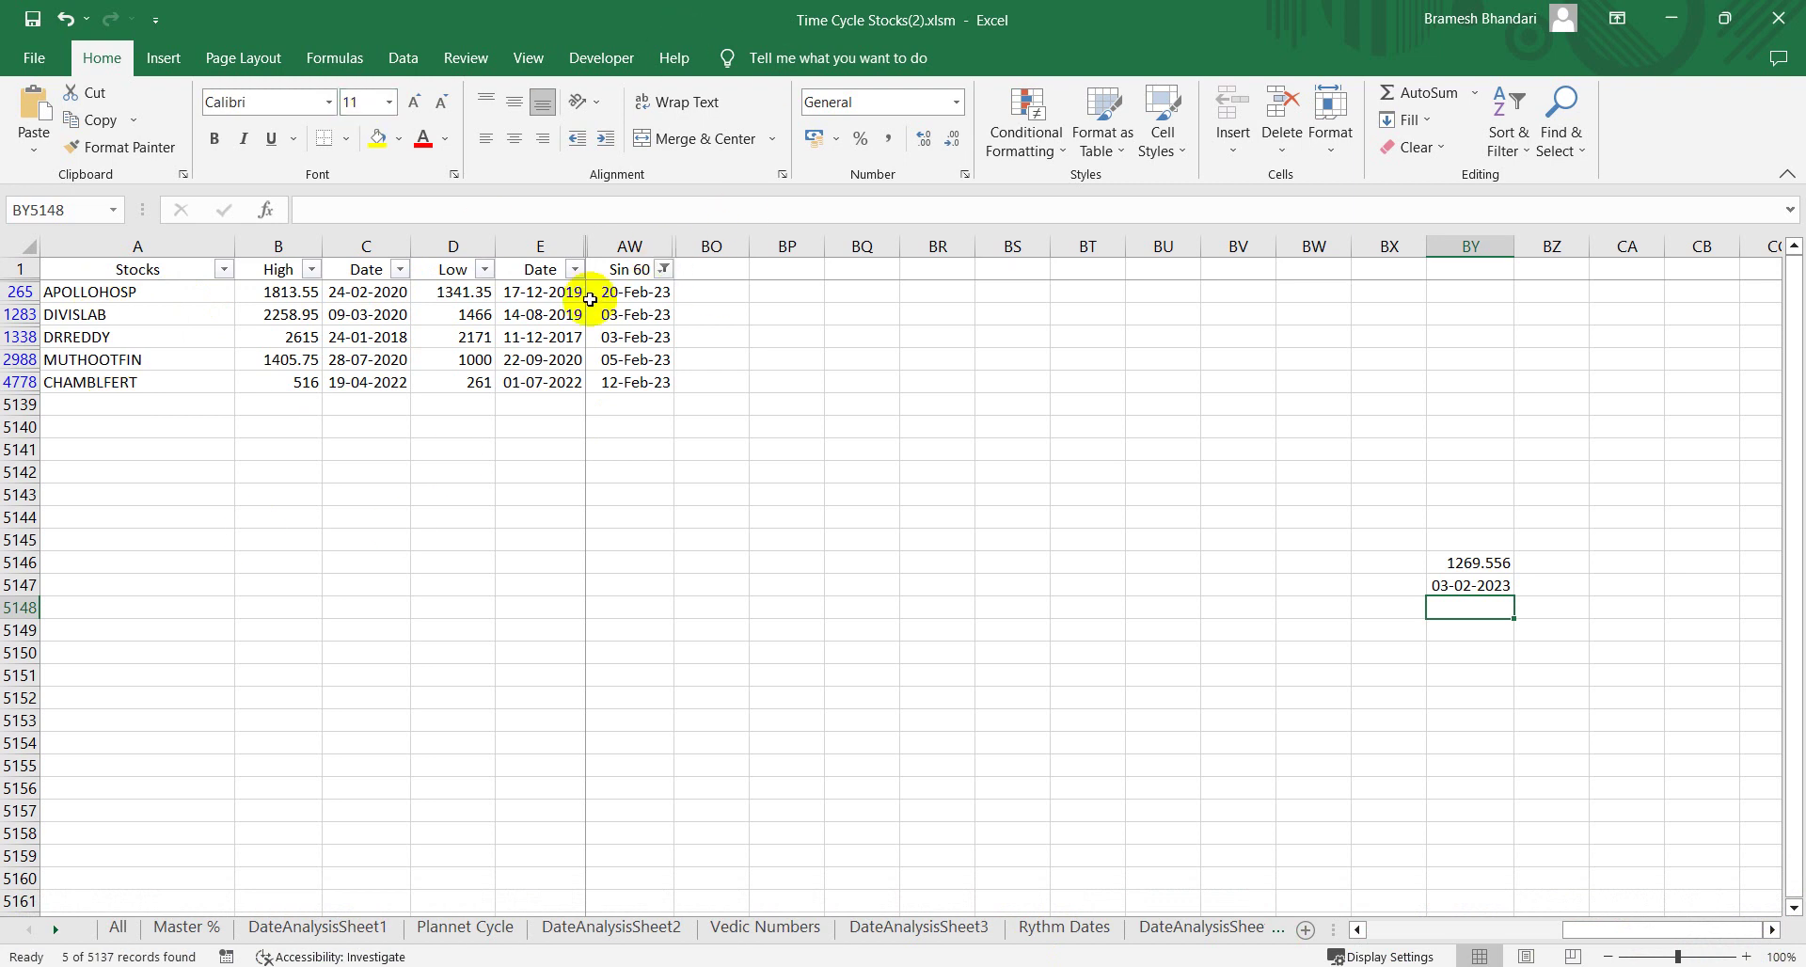
pyautogui.click(637, 294)
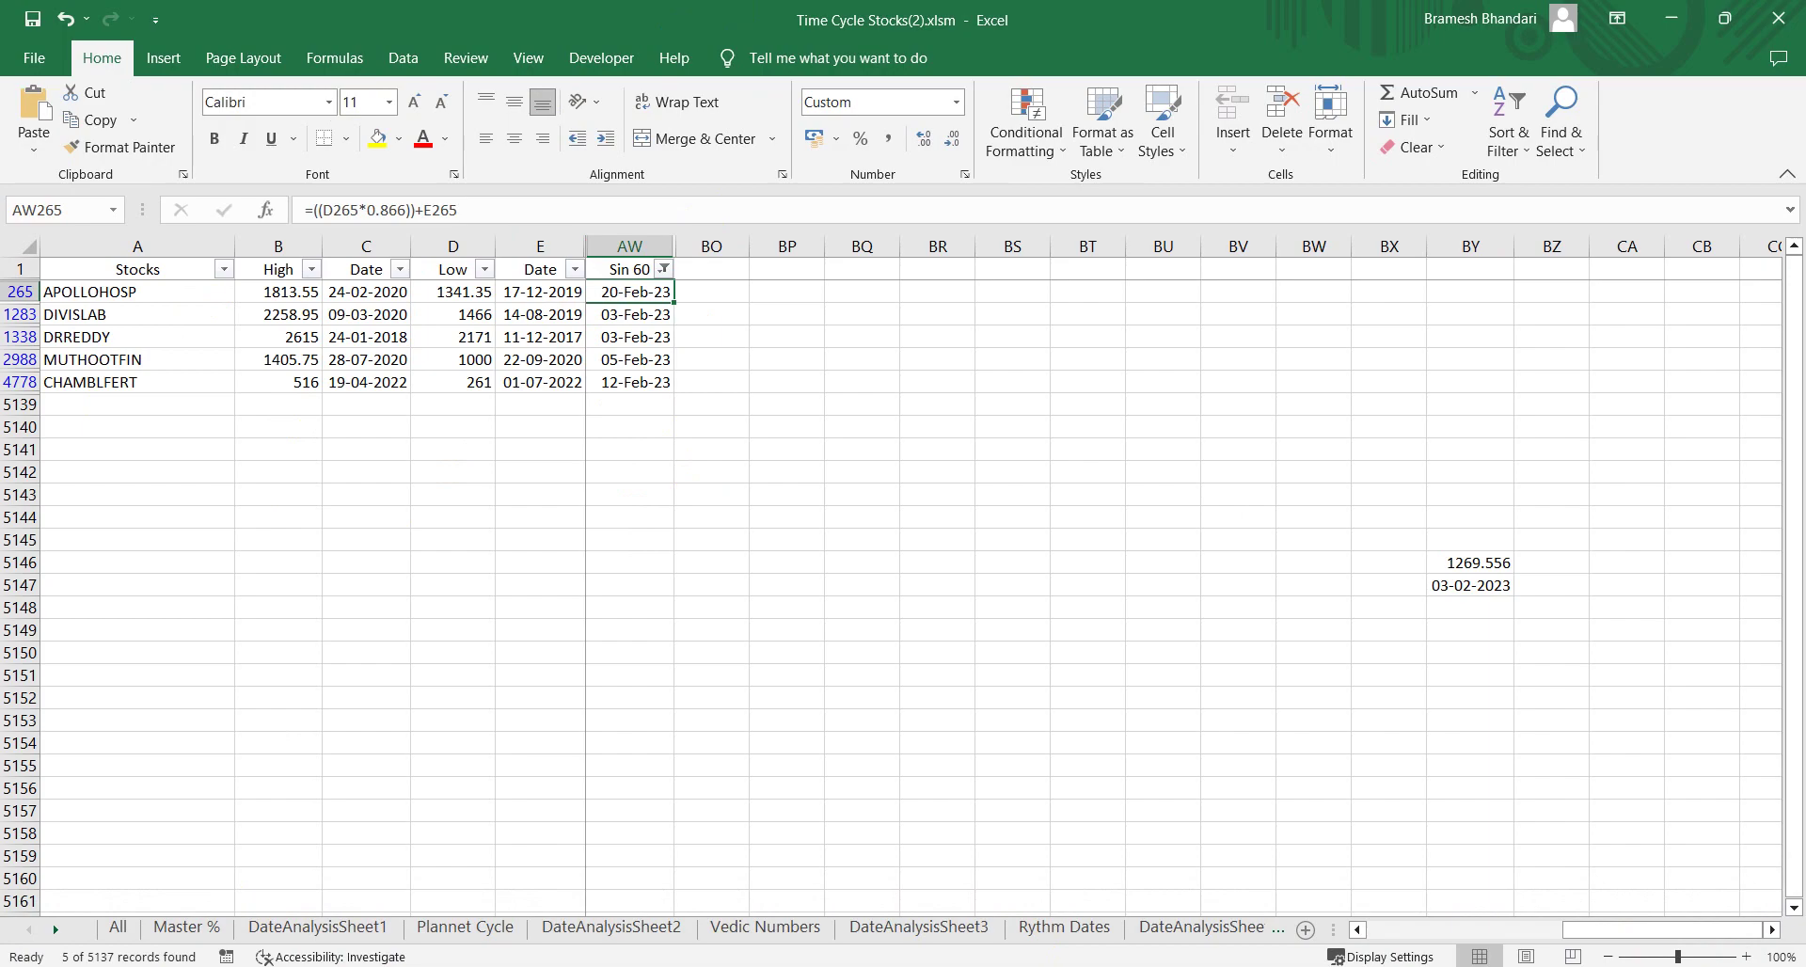
# Step: Switch to AmiBroker and load the APOLLOHOSP daily chart
pyautogui.hotkey('alt', 'Tab')
pyautogui.click(428, 70)
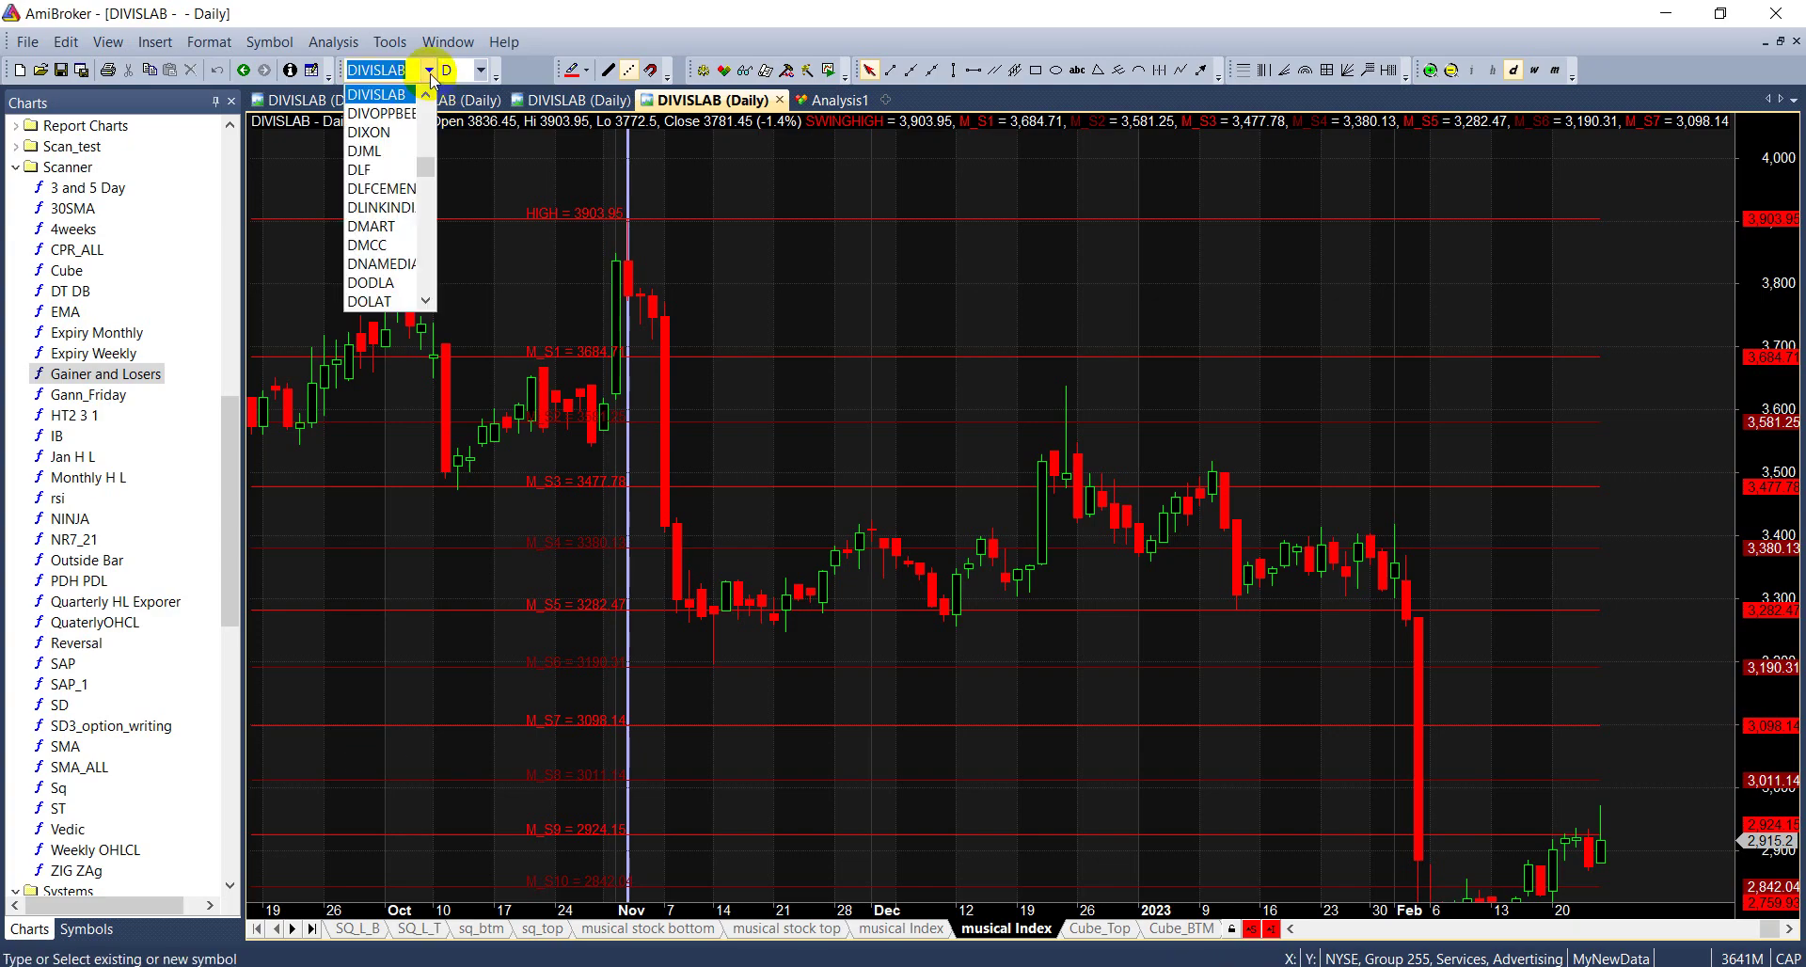
pyautogui.write('APOL')
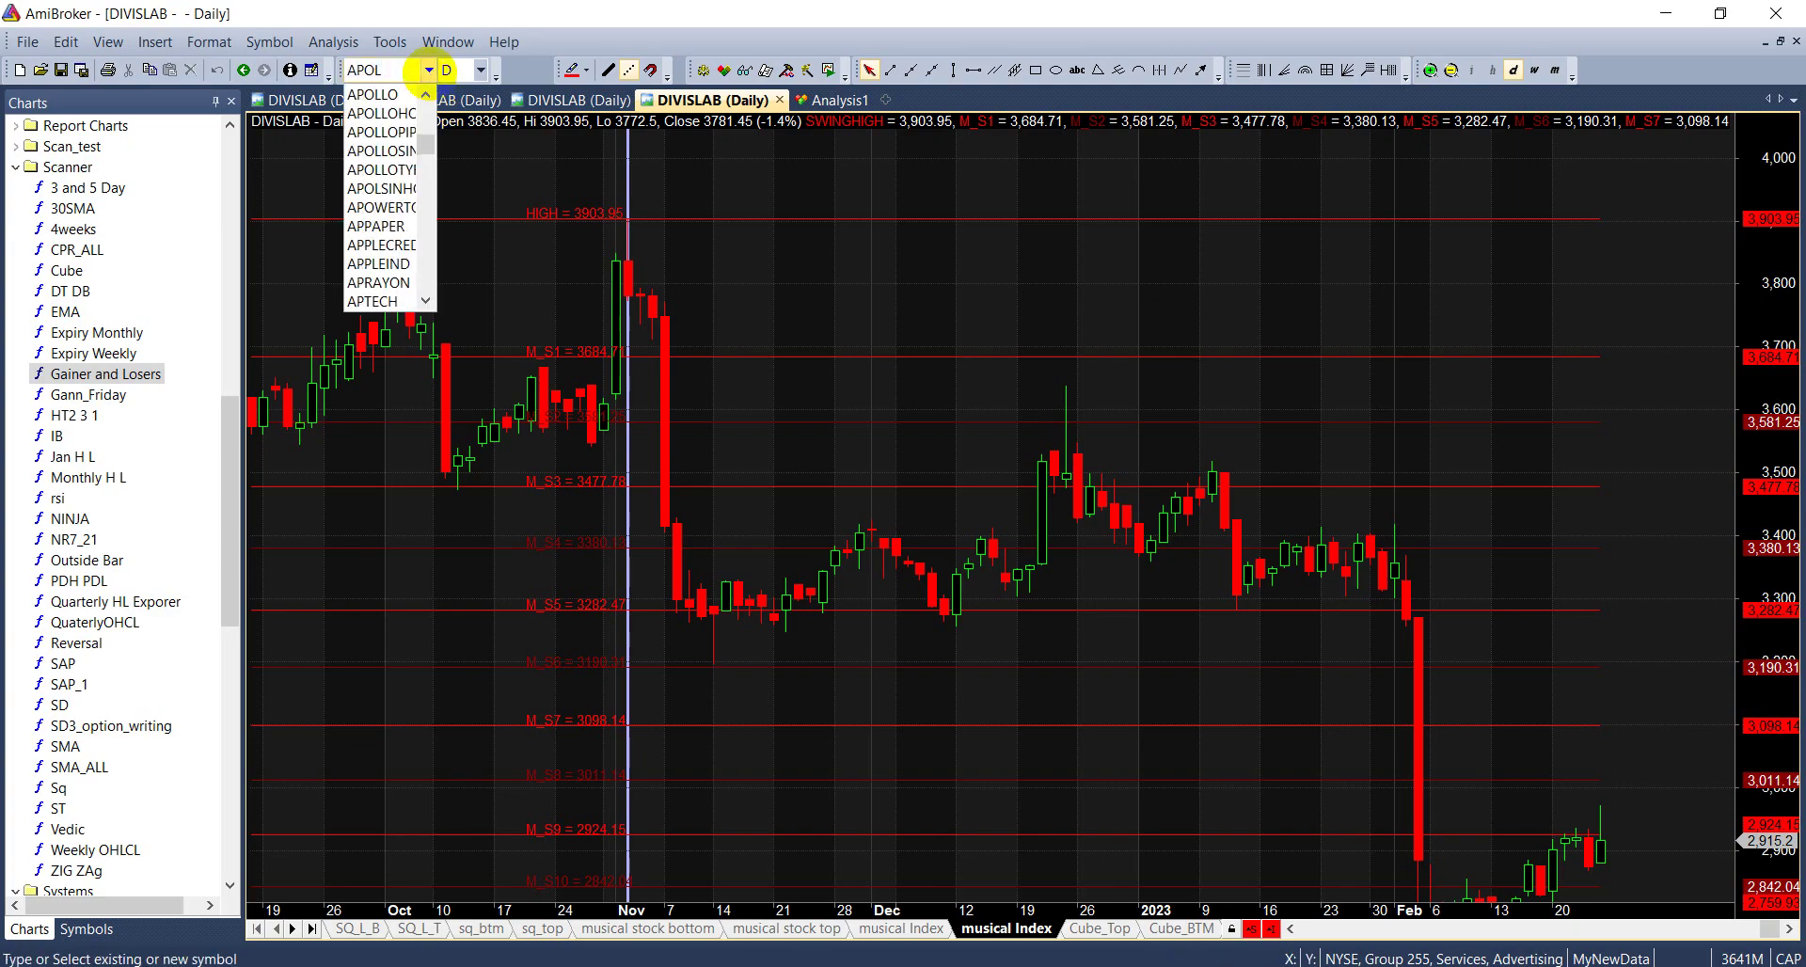
pyautogui.write('LOHOSP')
pyautogui.press('Return')
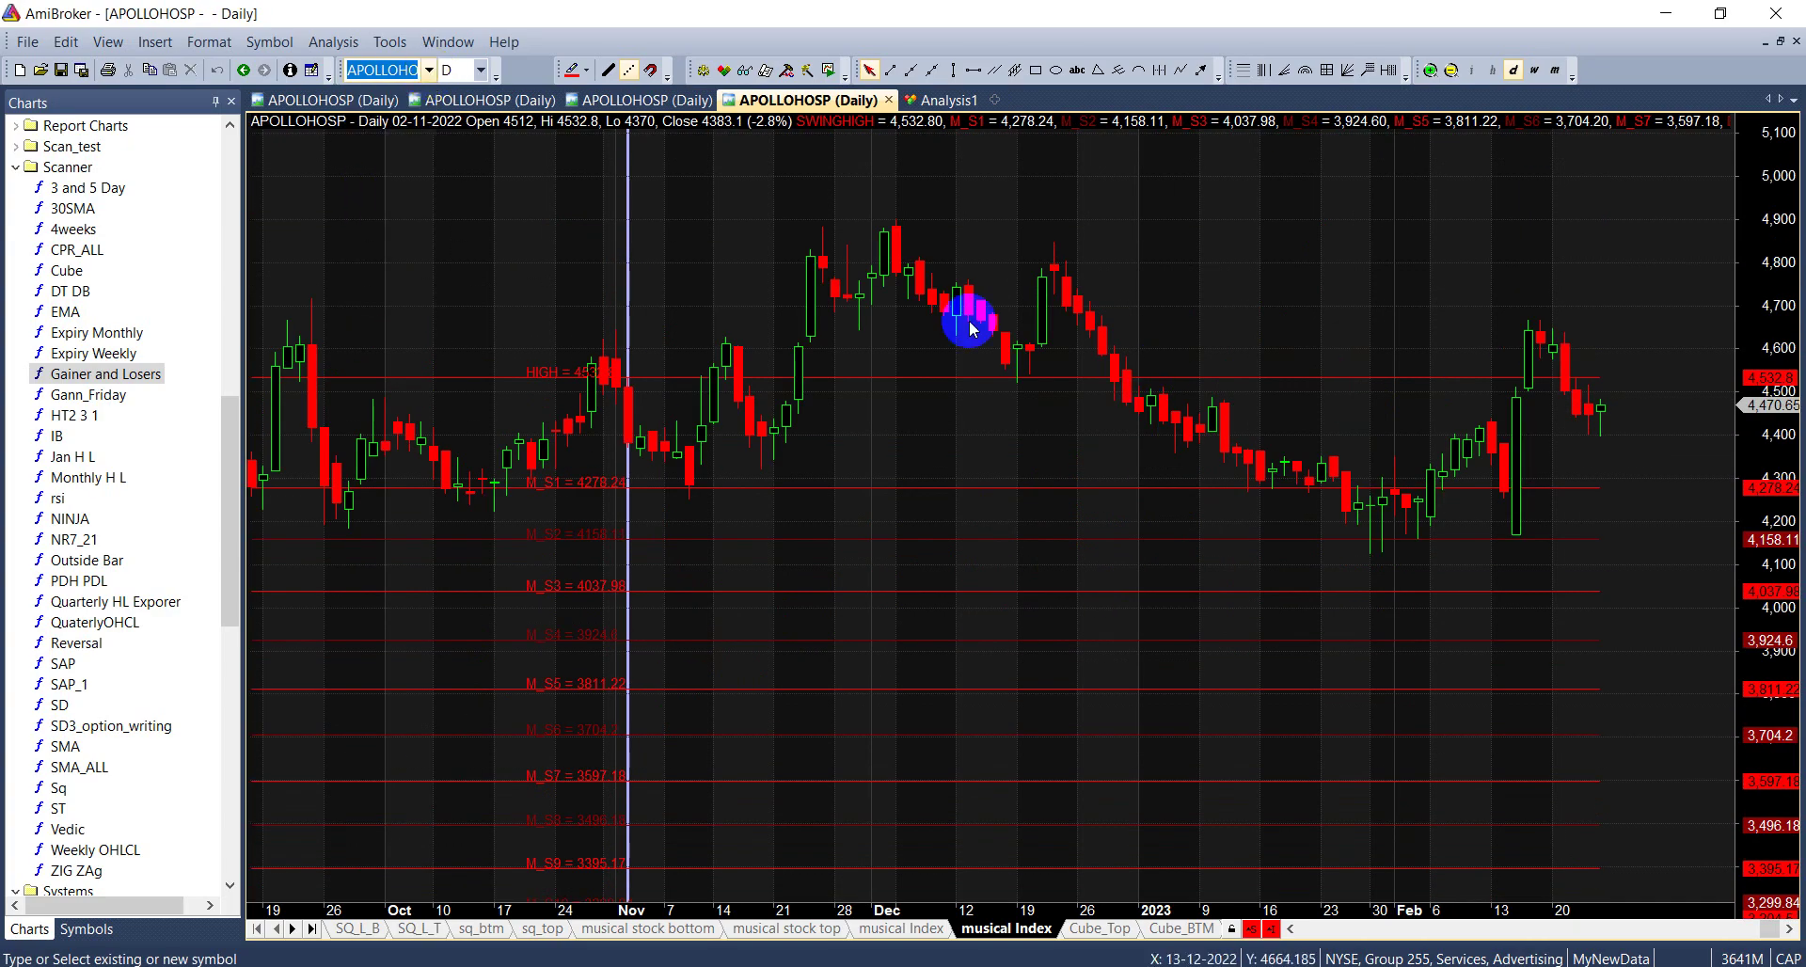
# Step: Examine APOLLOHOSP's candles around 20 February 2023 and the price levels projected from its 05-12-2022 high
pyautogui.click(898, 235)
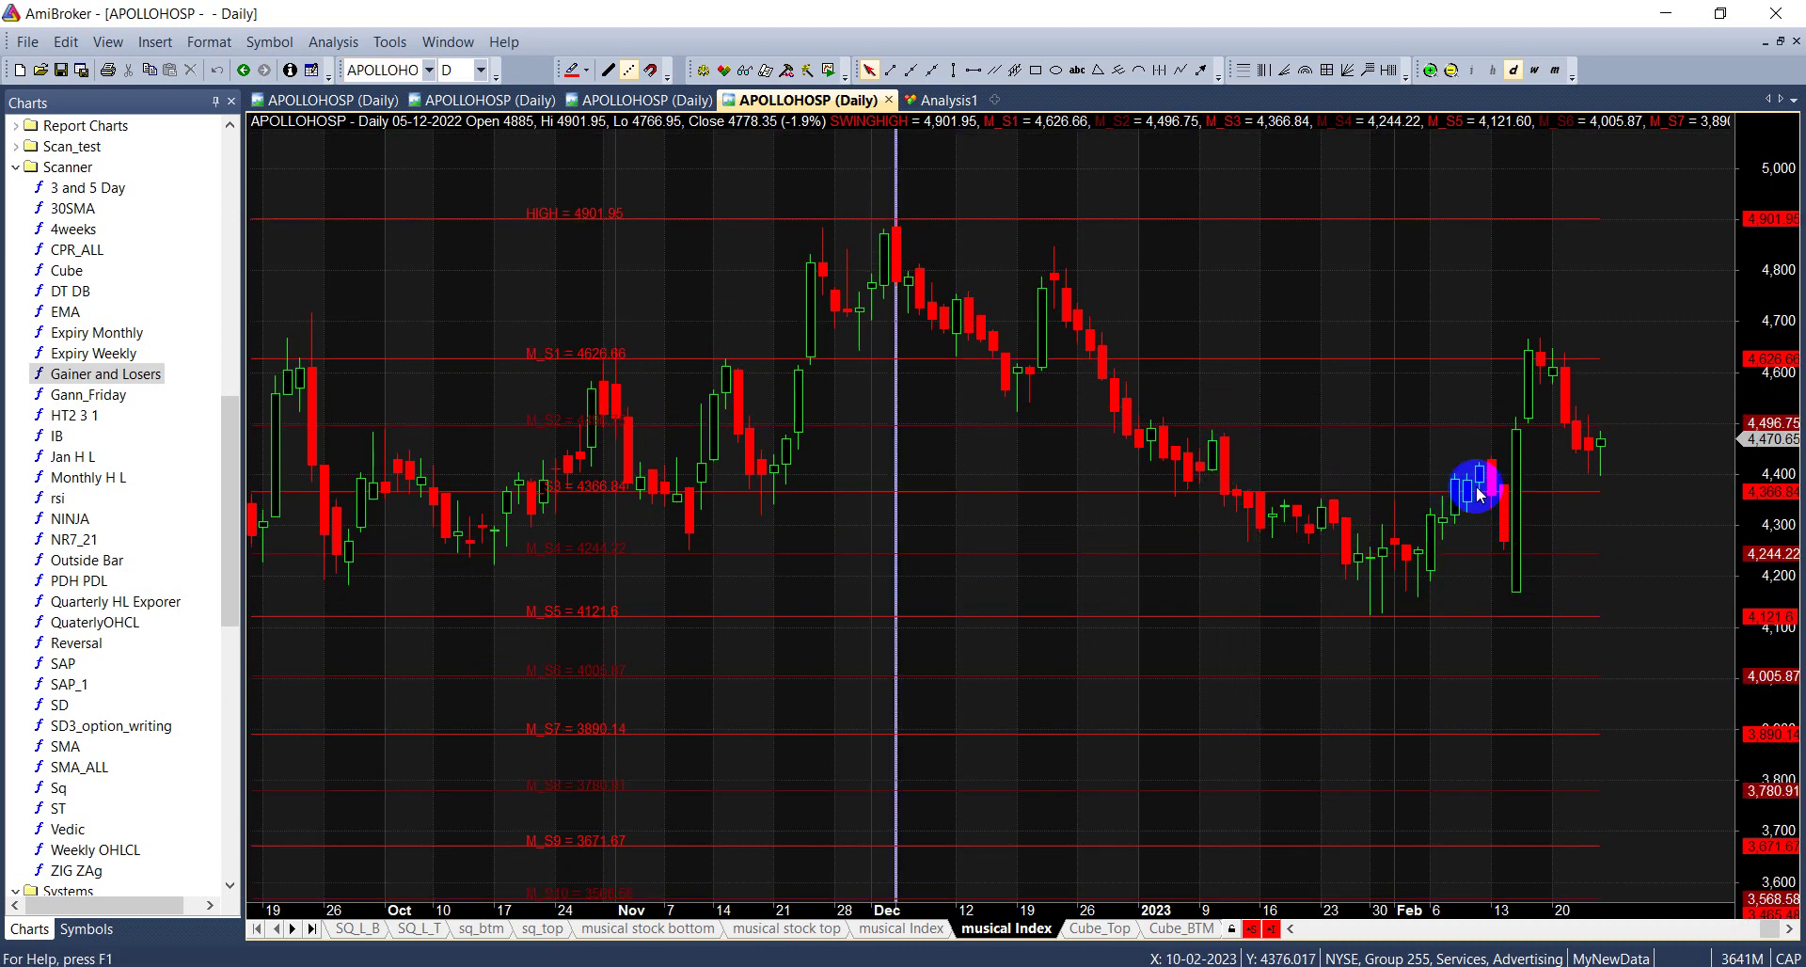
pyautogui.moveTo(1488, 483)
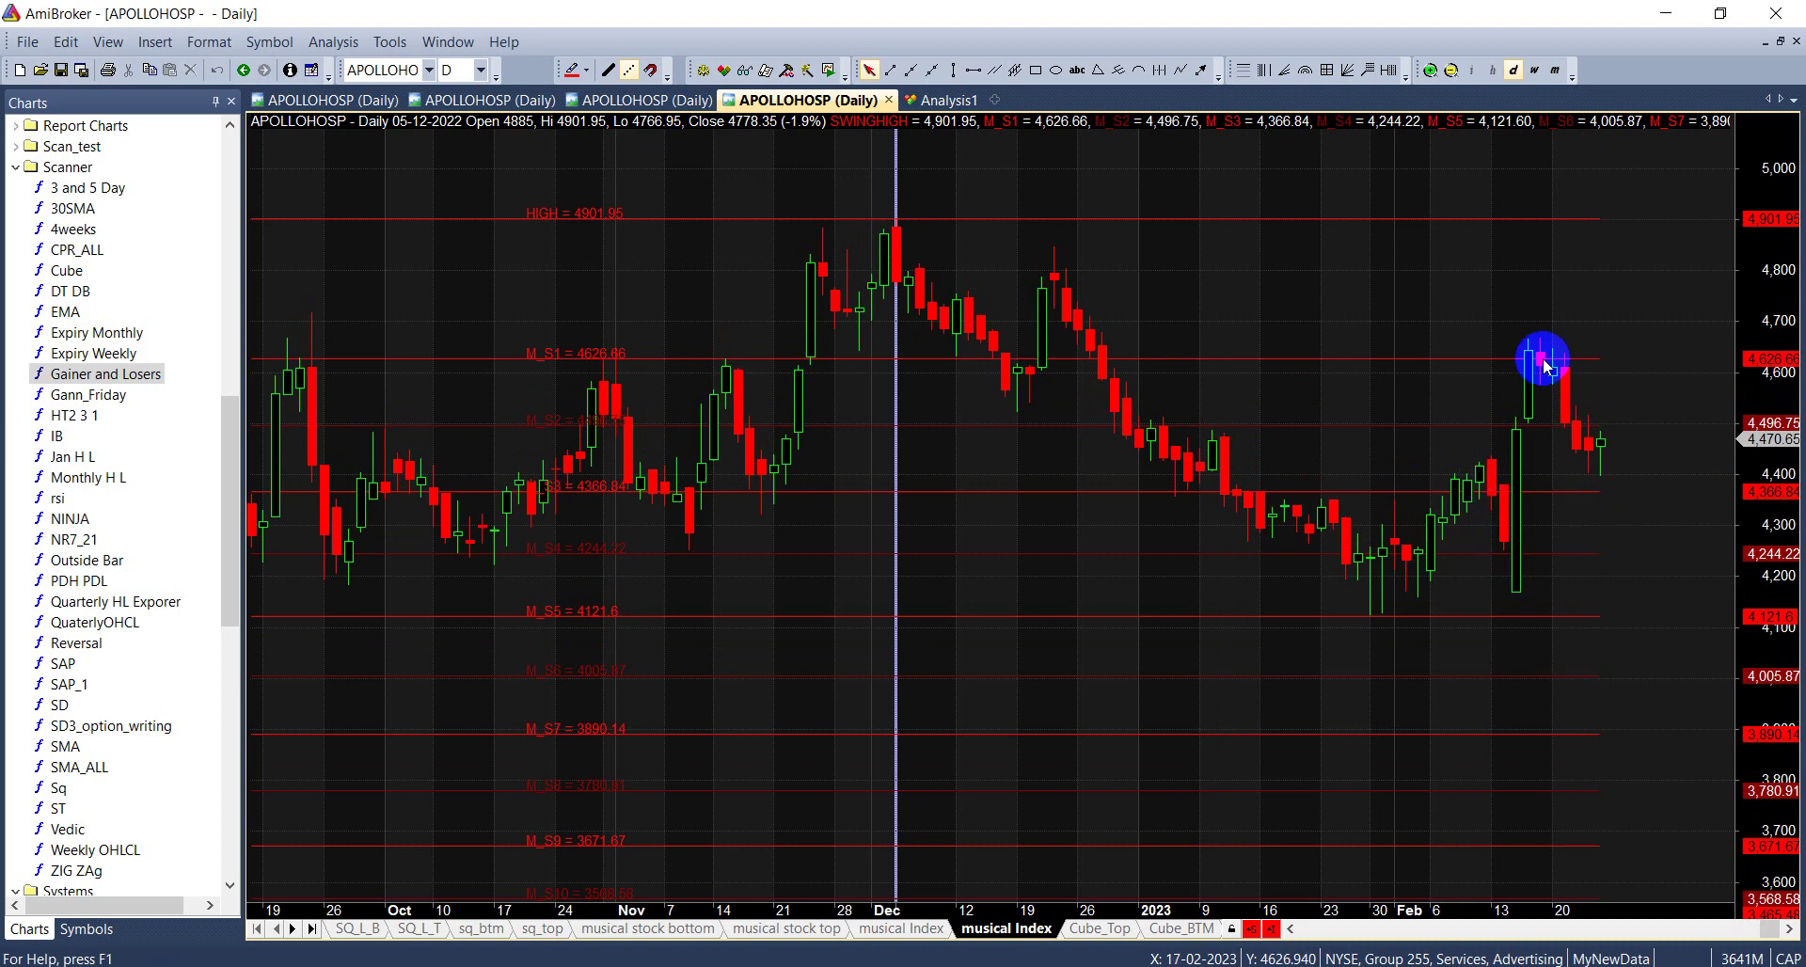
pyautogui.moveTo(1546, 366)
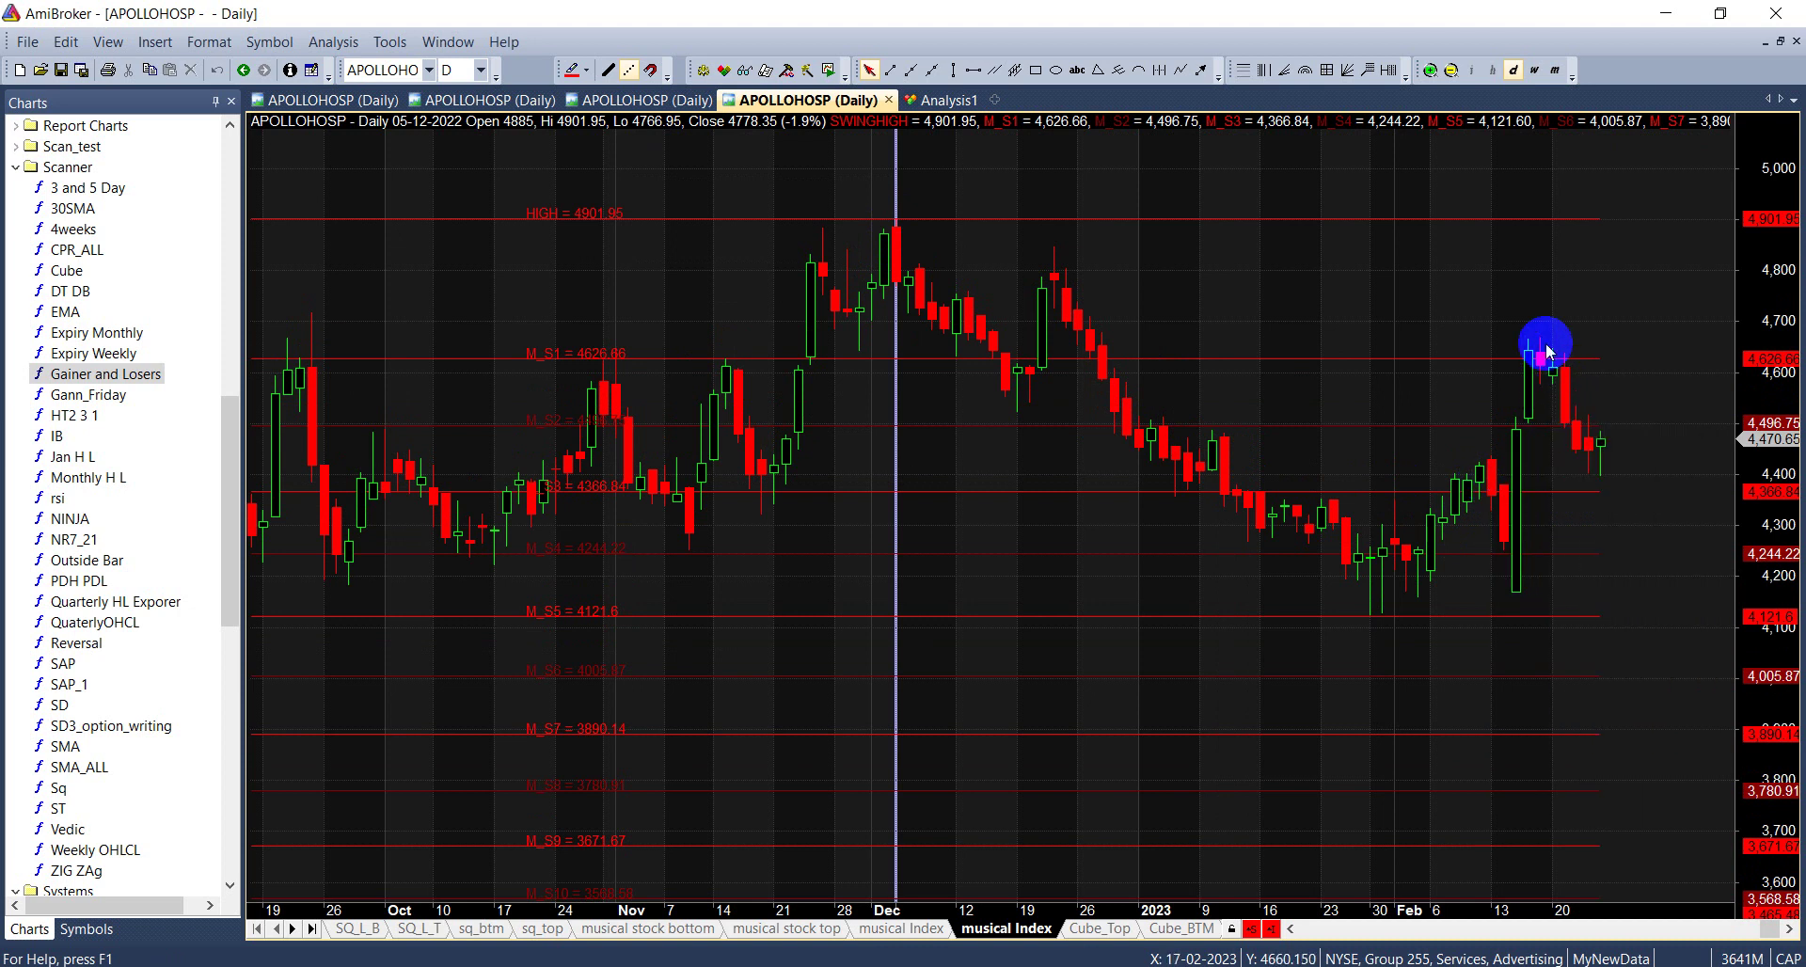
pyautogui.click(1565, 400)
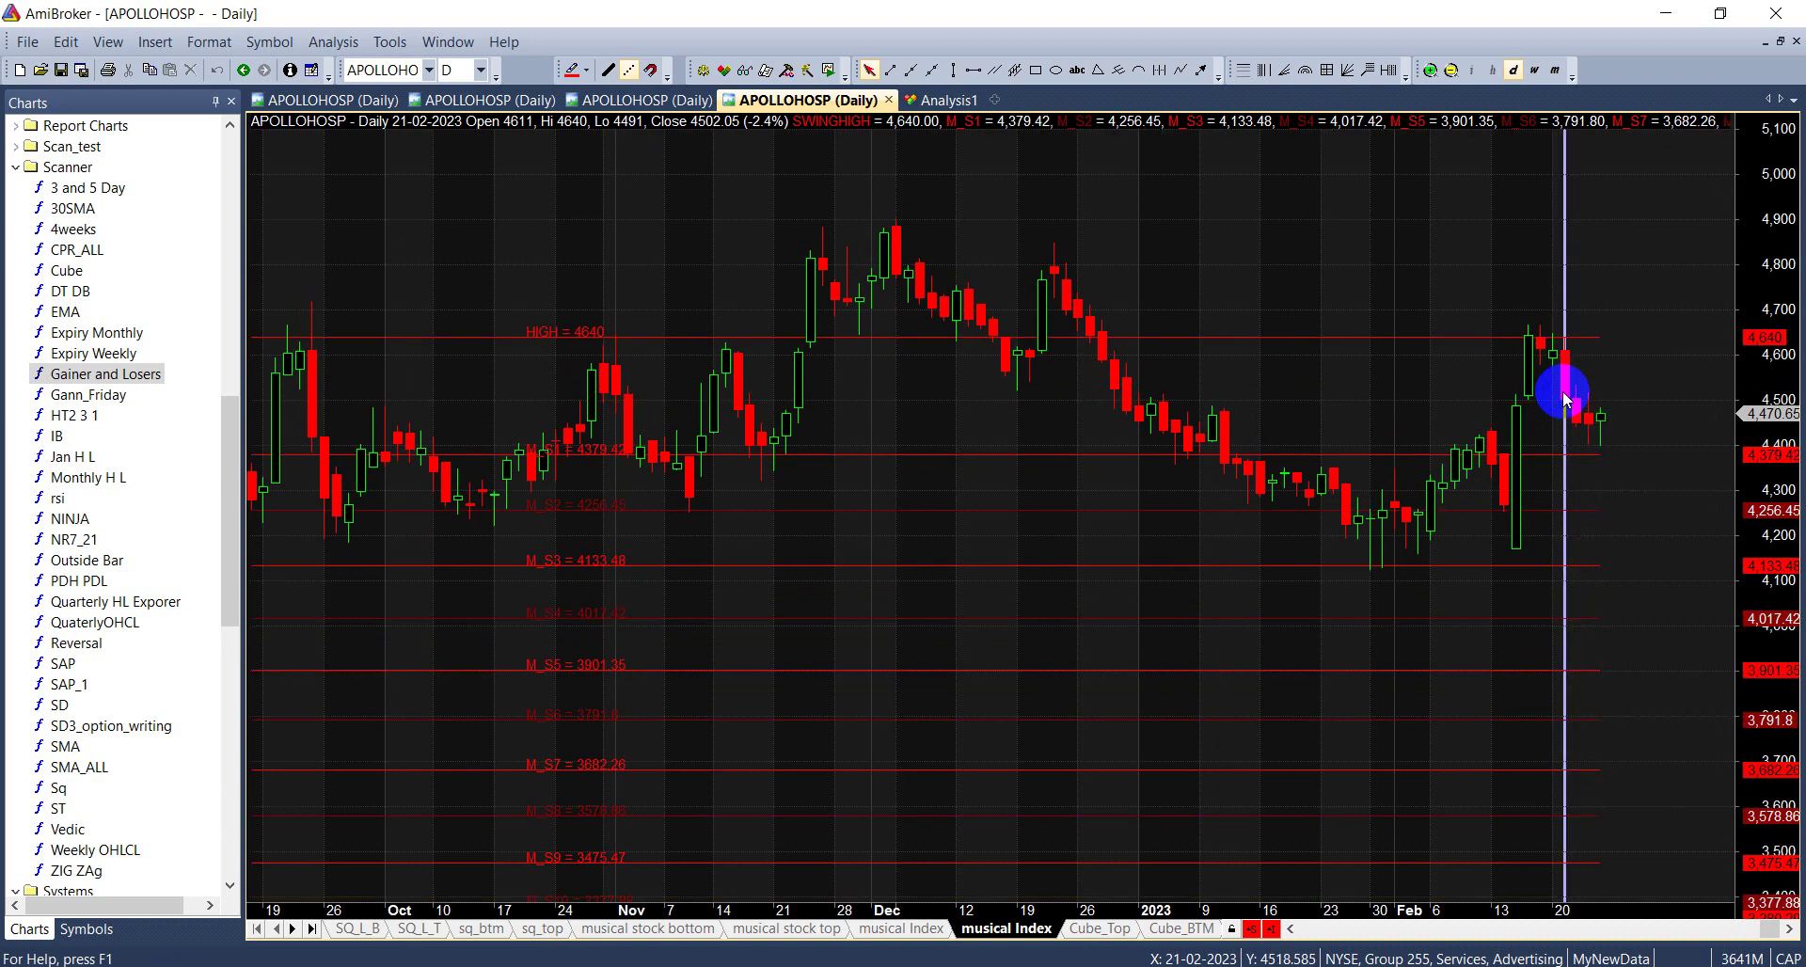
pyautogui.click(1577, 429)
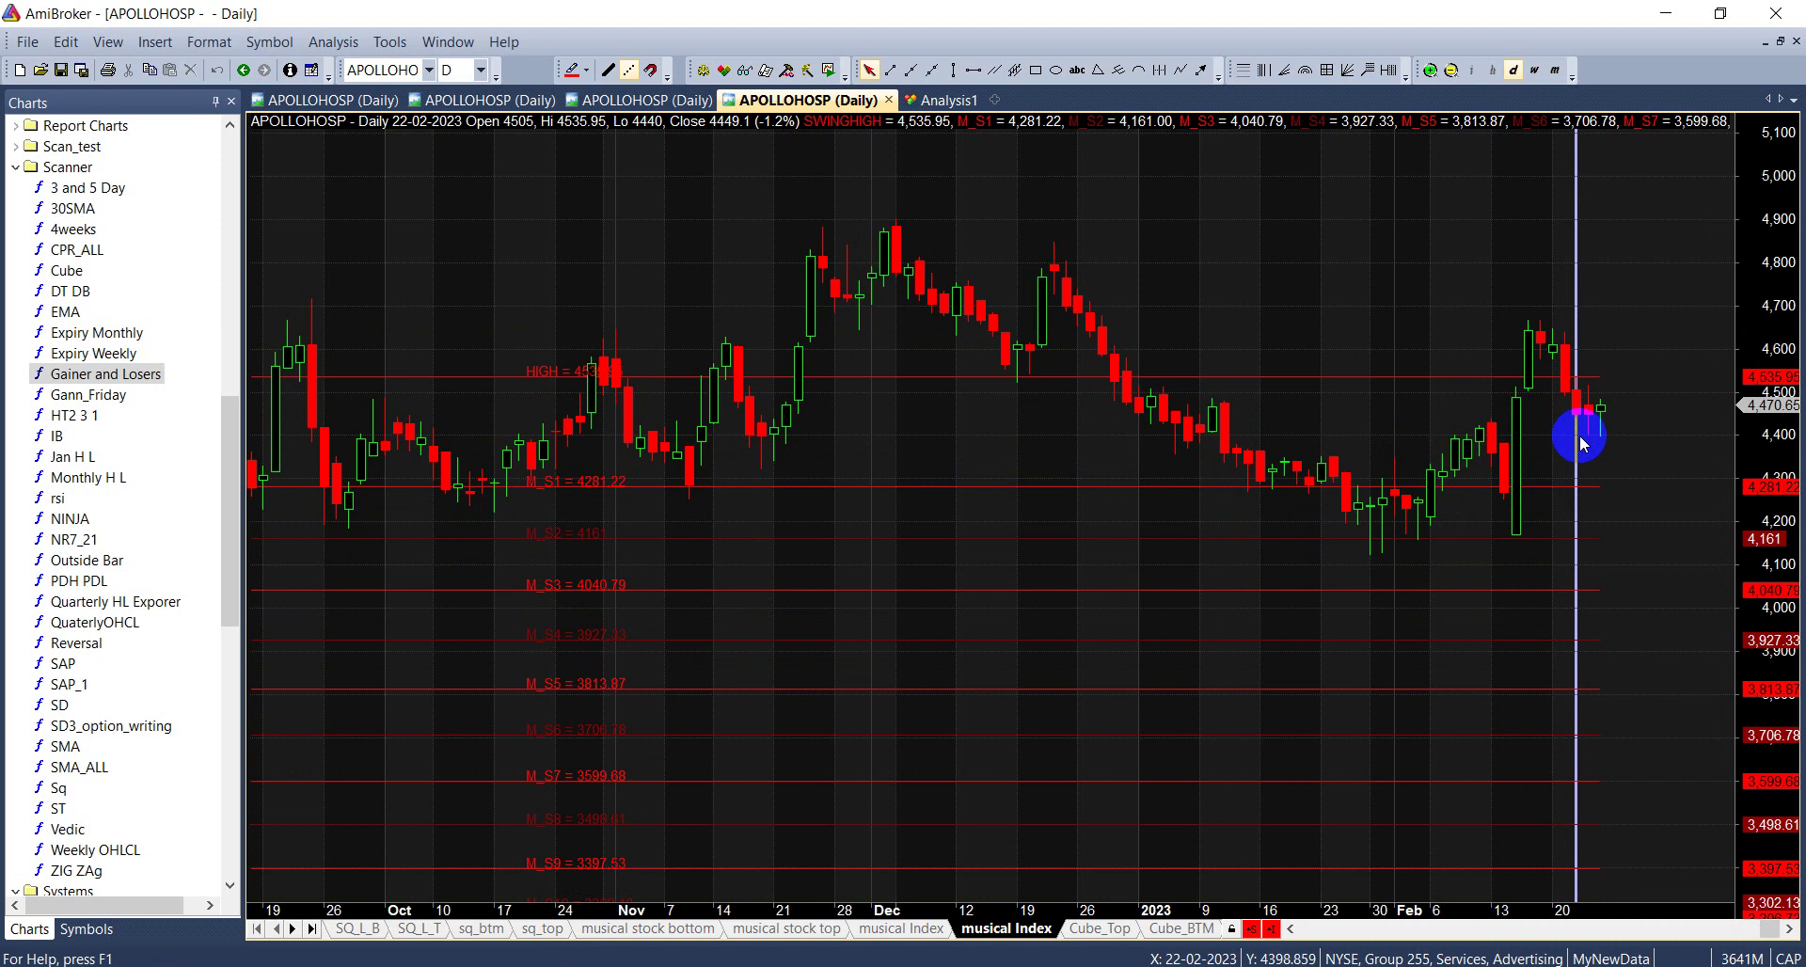
pyautogui.click(1589, 446)
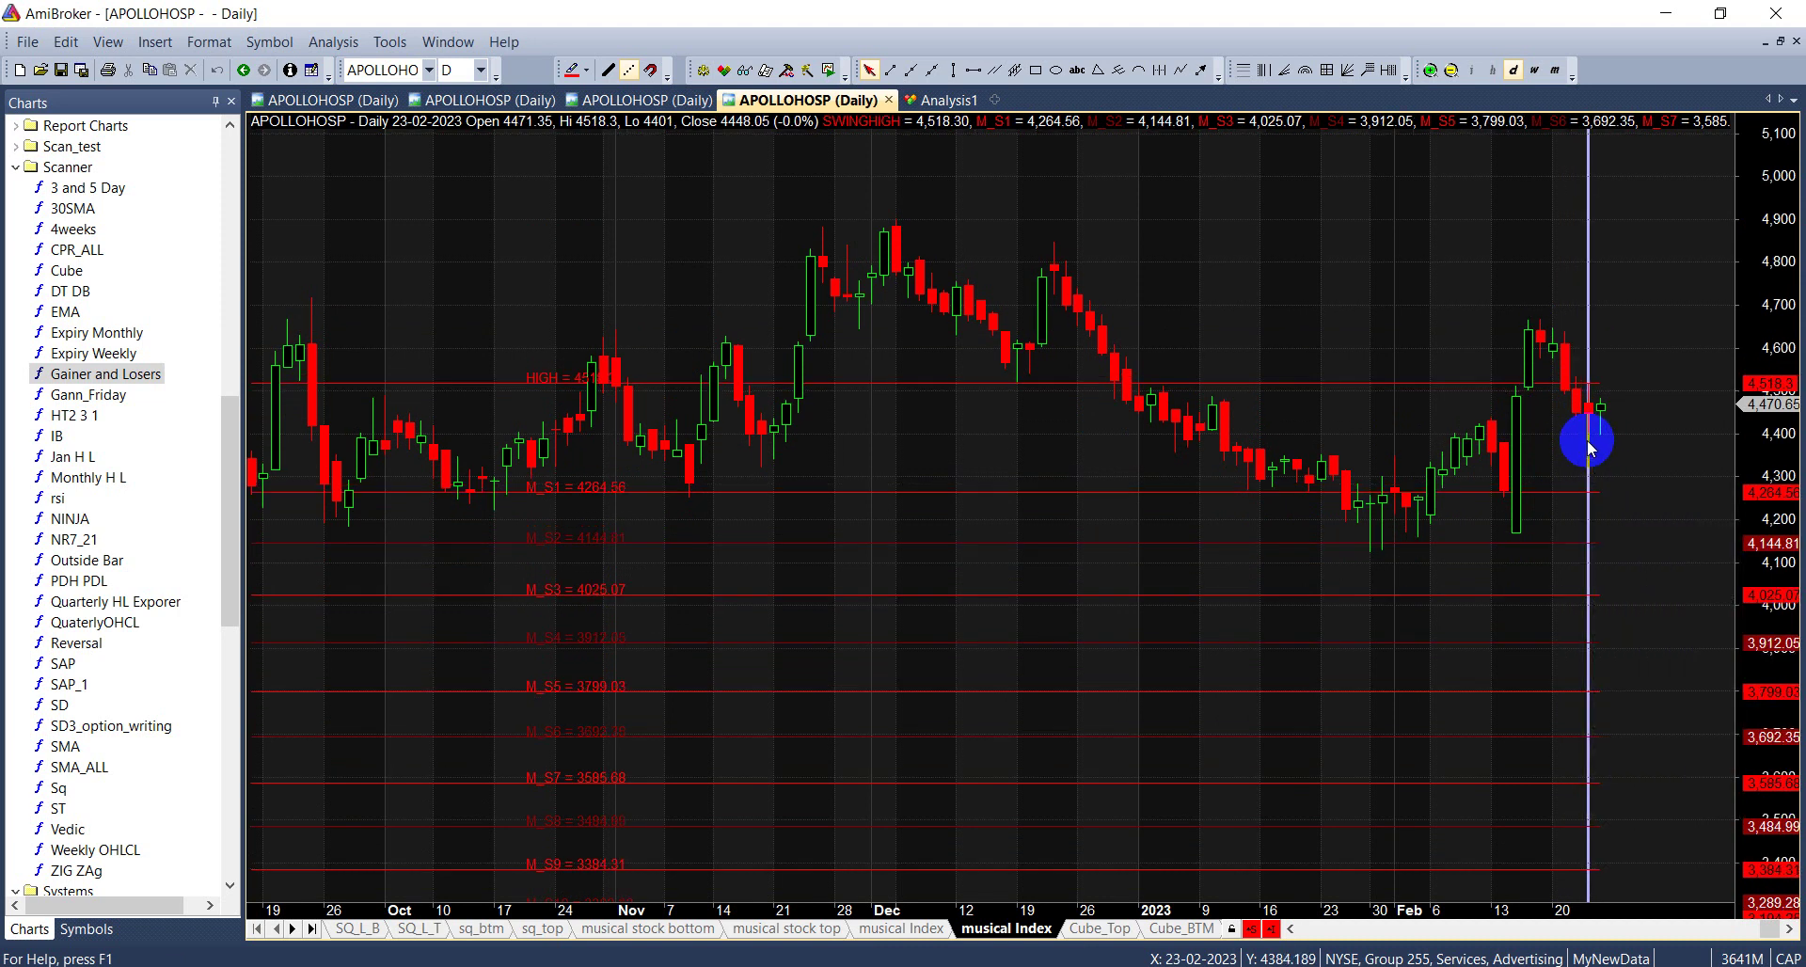
pyautogui.click(1525, 324)
pyautogui.click(897, 231)
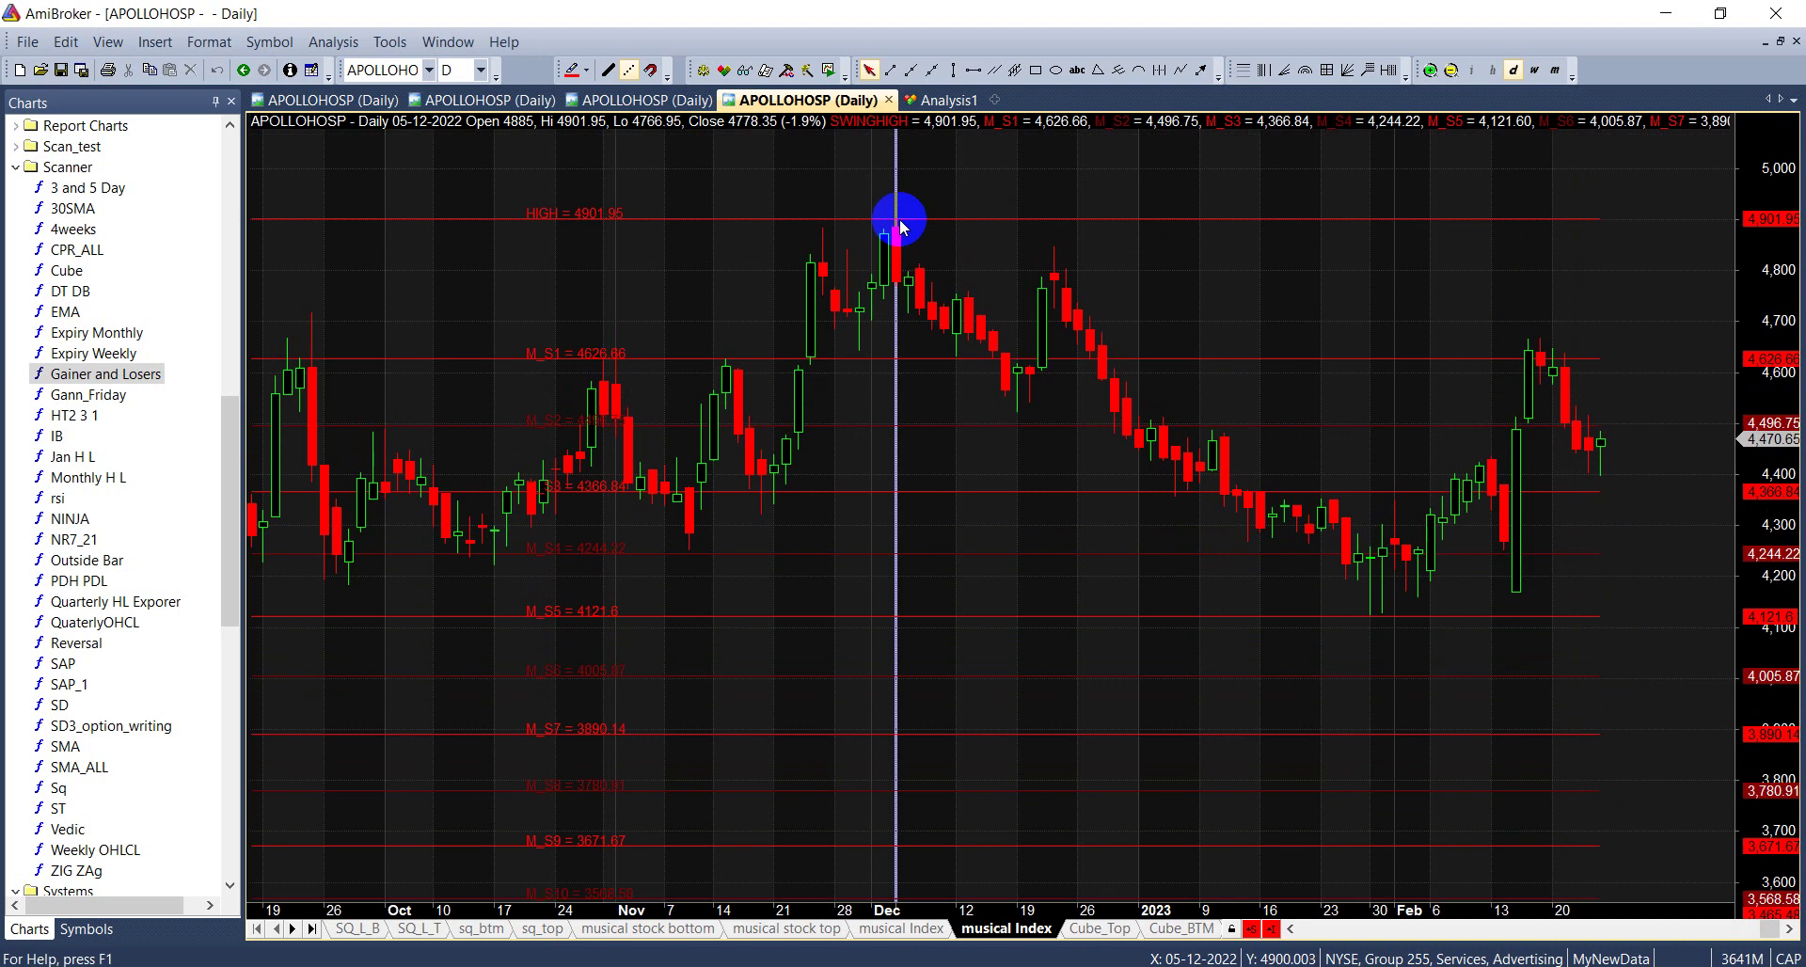
# Step: Go back to Time Cycle Stocks(2).xlsm in Excel to compare APOLLOHOSP's Sin 60 date with the chart
pyautogui.moveTo(343, 955)
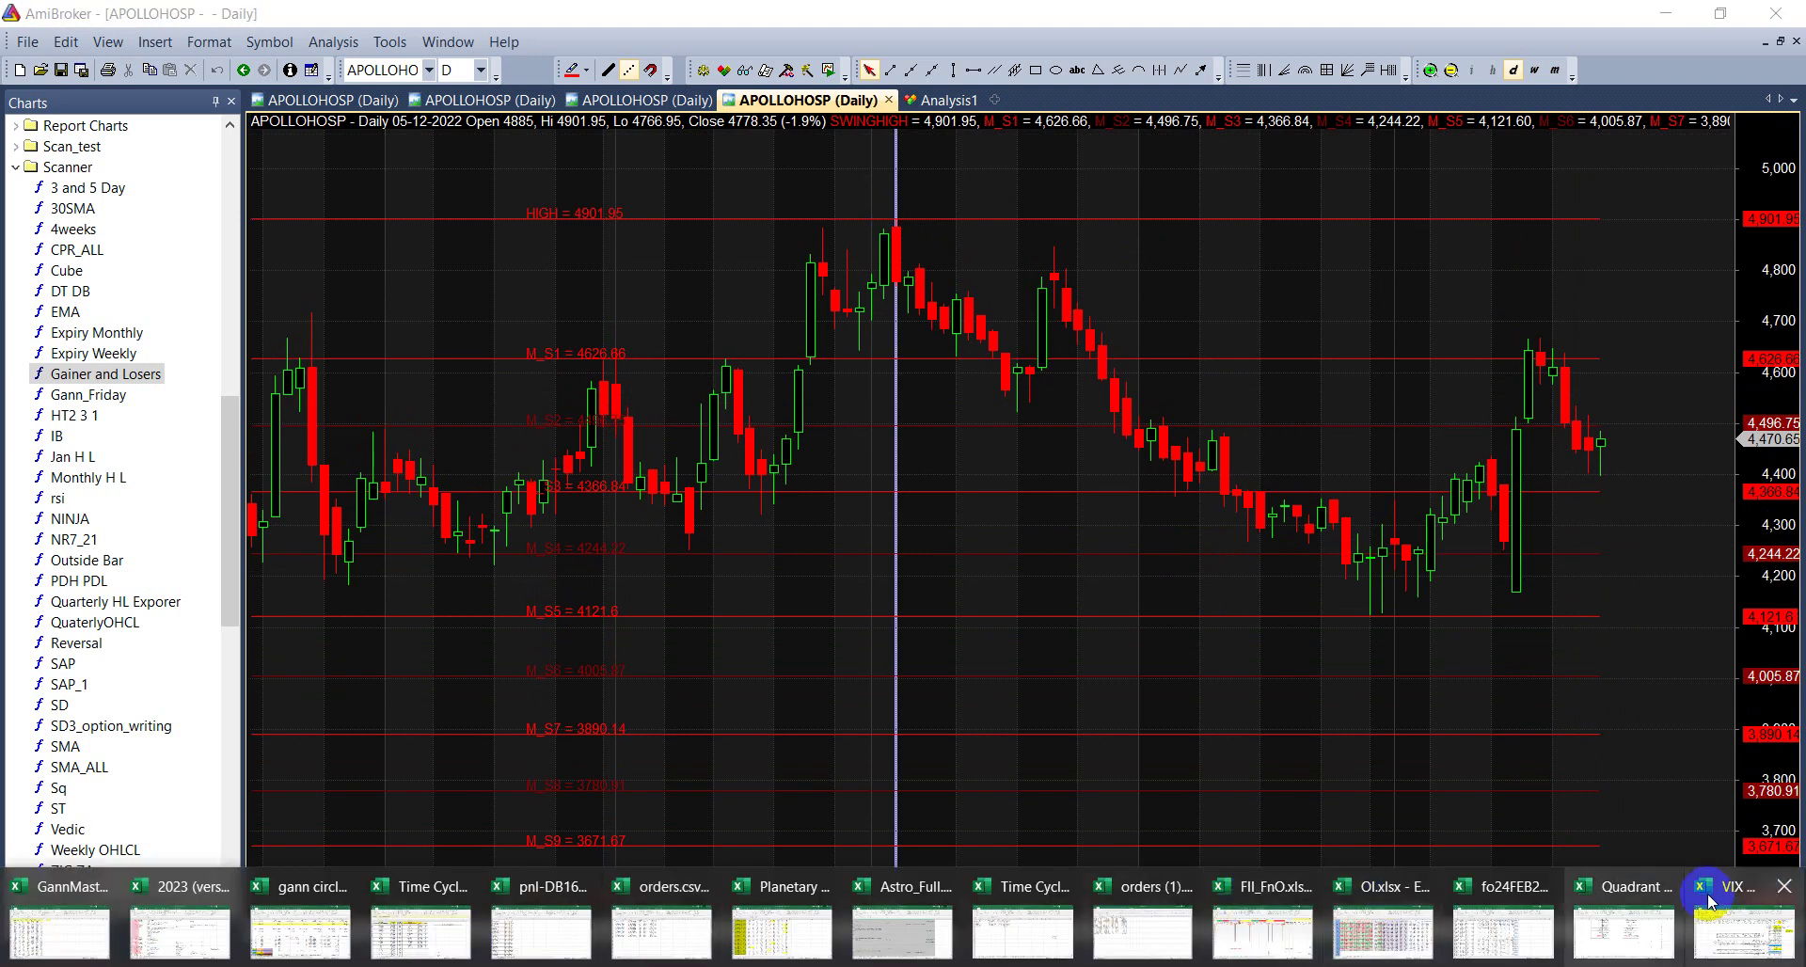
pyautogui.click(1025, 932)
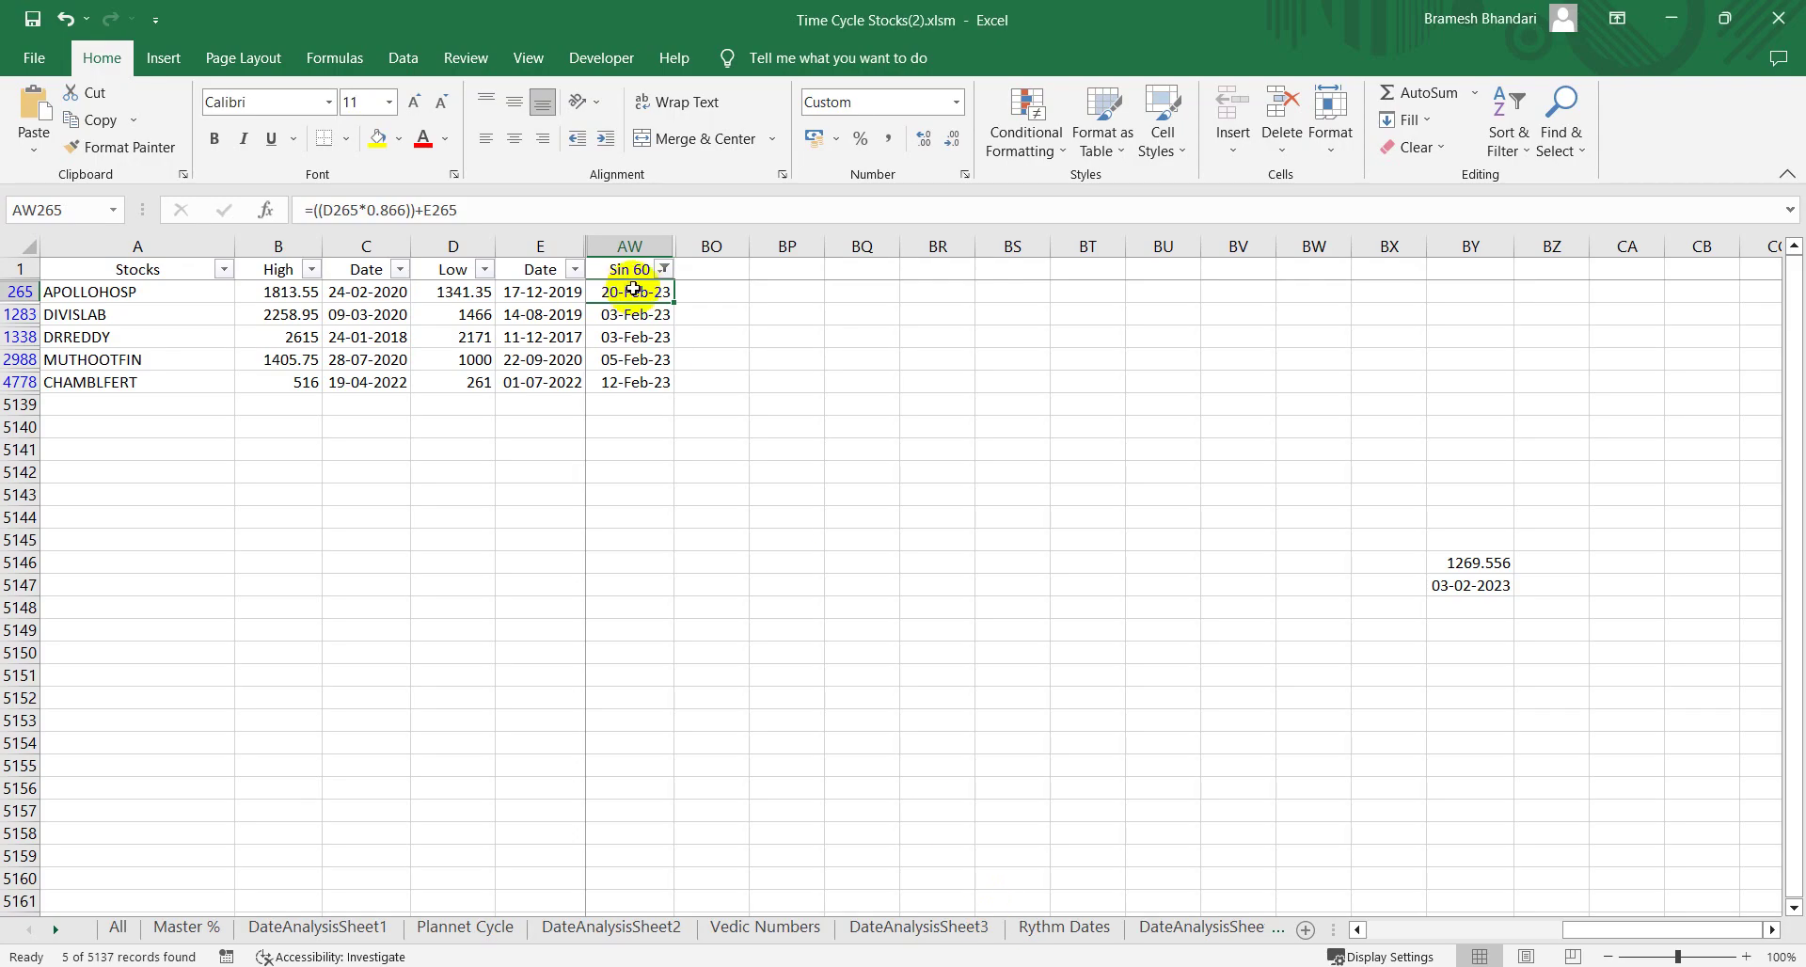
# Step: Filter the Sin 60 column to January 2023 dates only, excluding February
pyautogui.moveTo(628, 290); pyautogui.dragTo(625, 381)
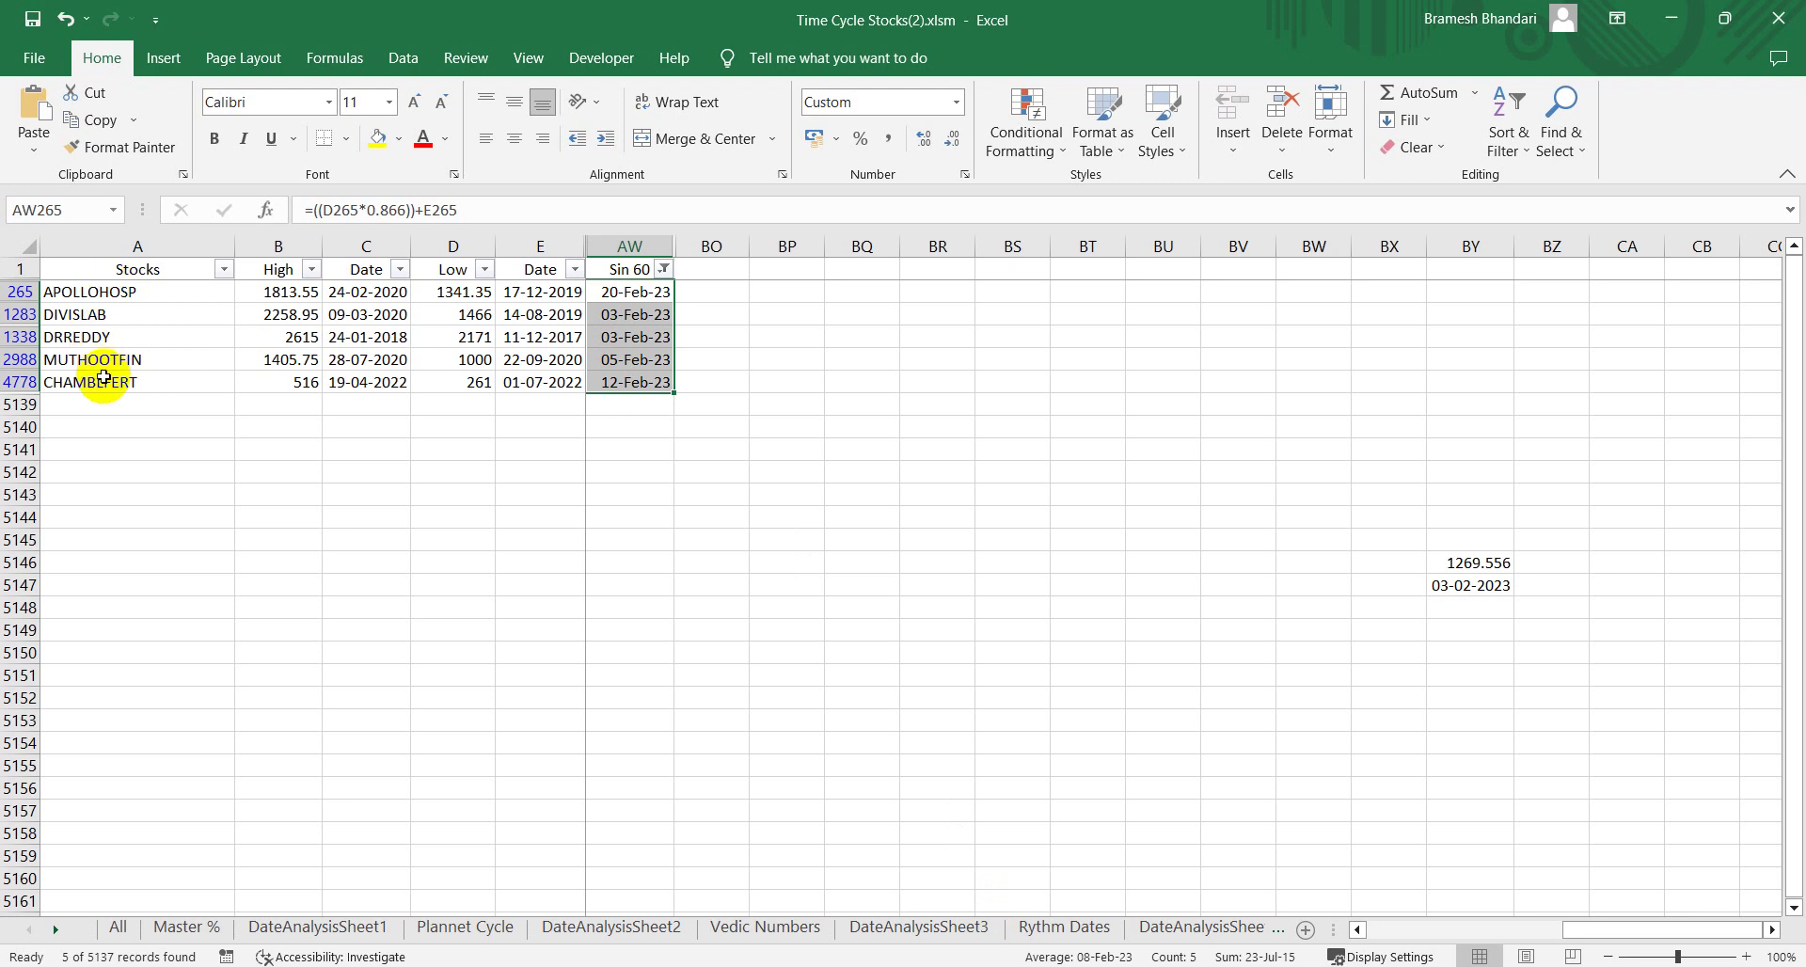
pyautogui.click(662, 270)
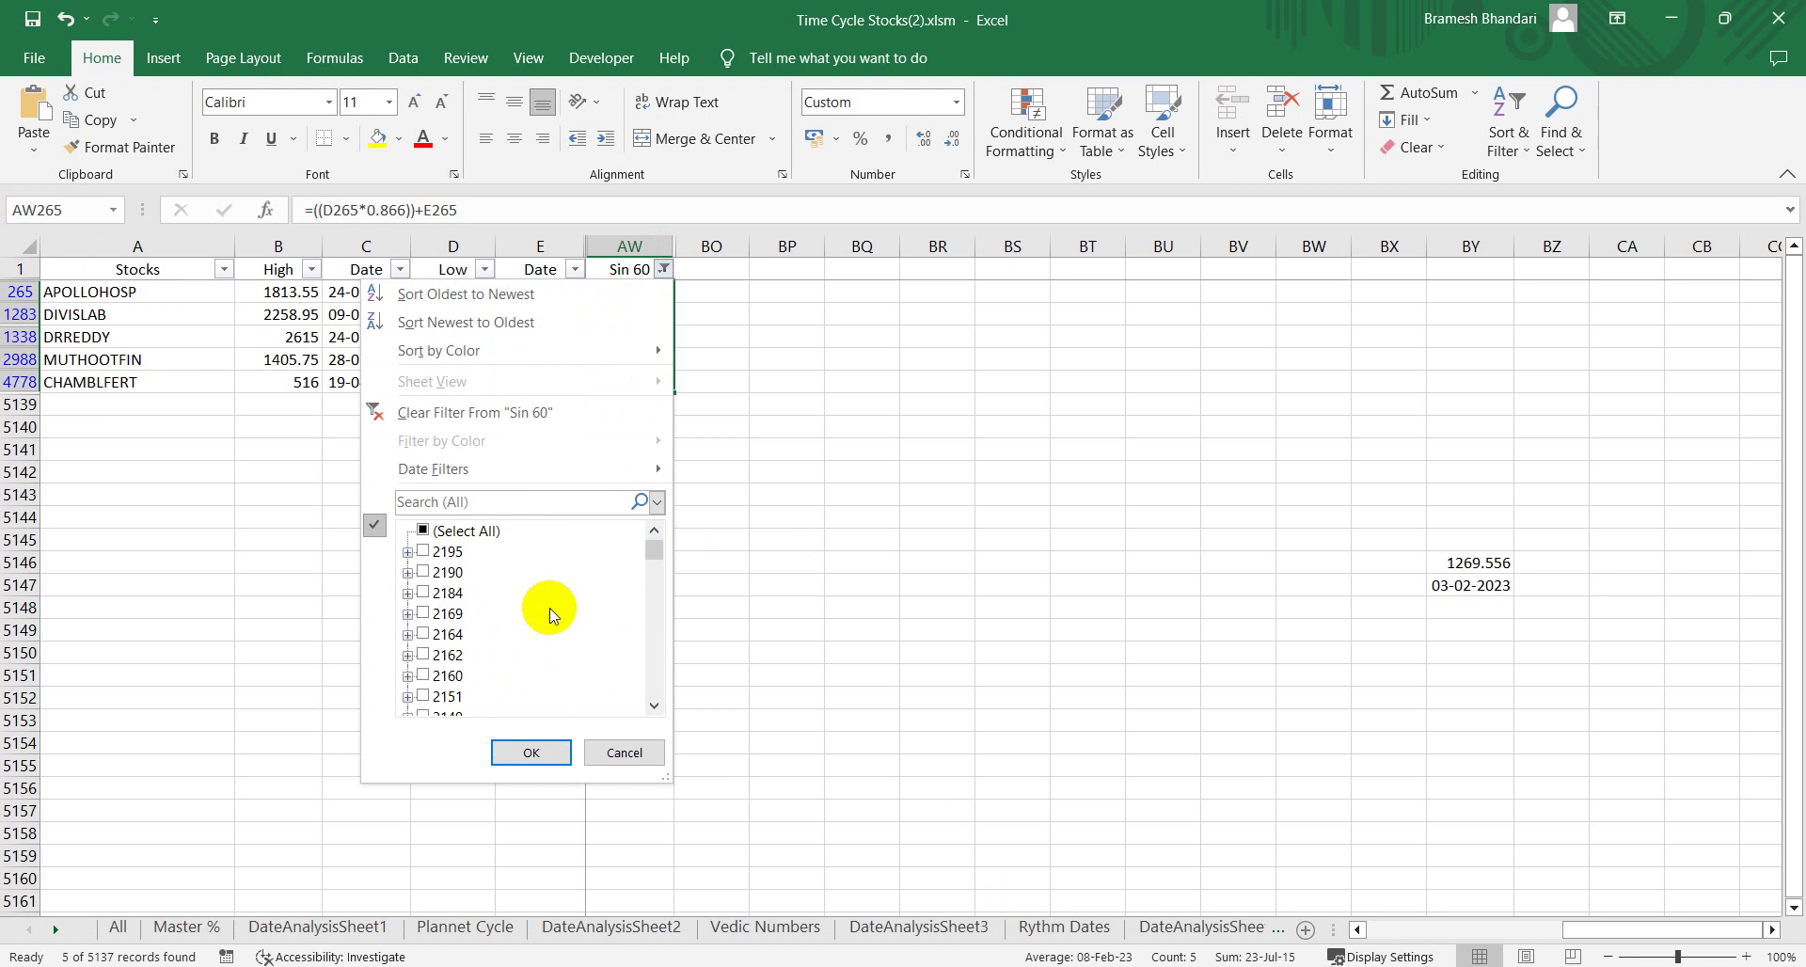
pyautogui.scroll(-5, 551, 615)
pyautogui.scroll(5, 547, 607)
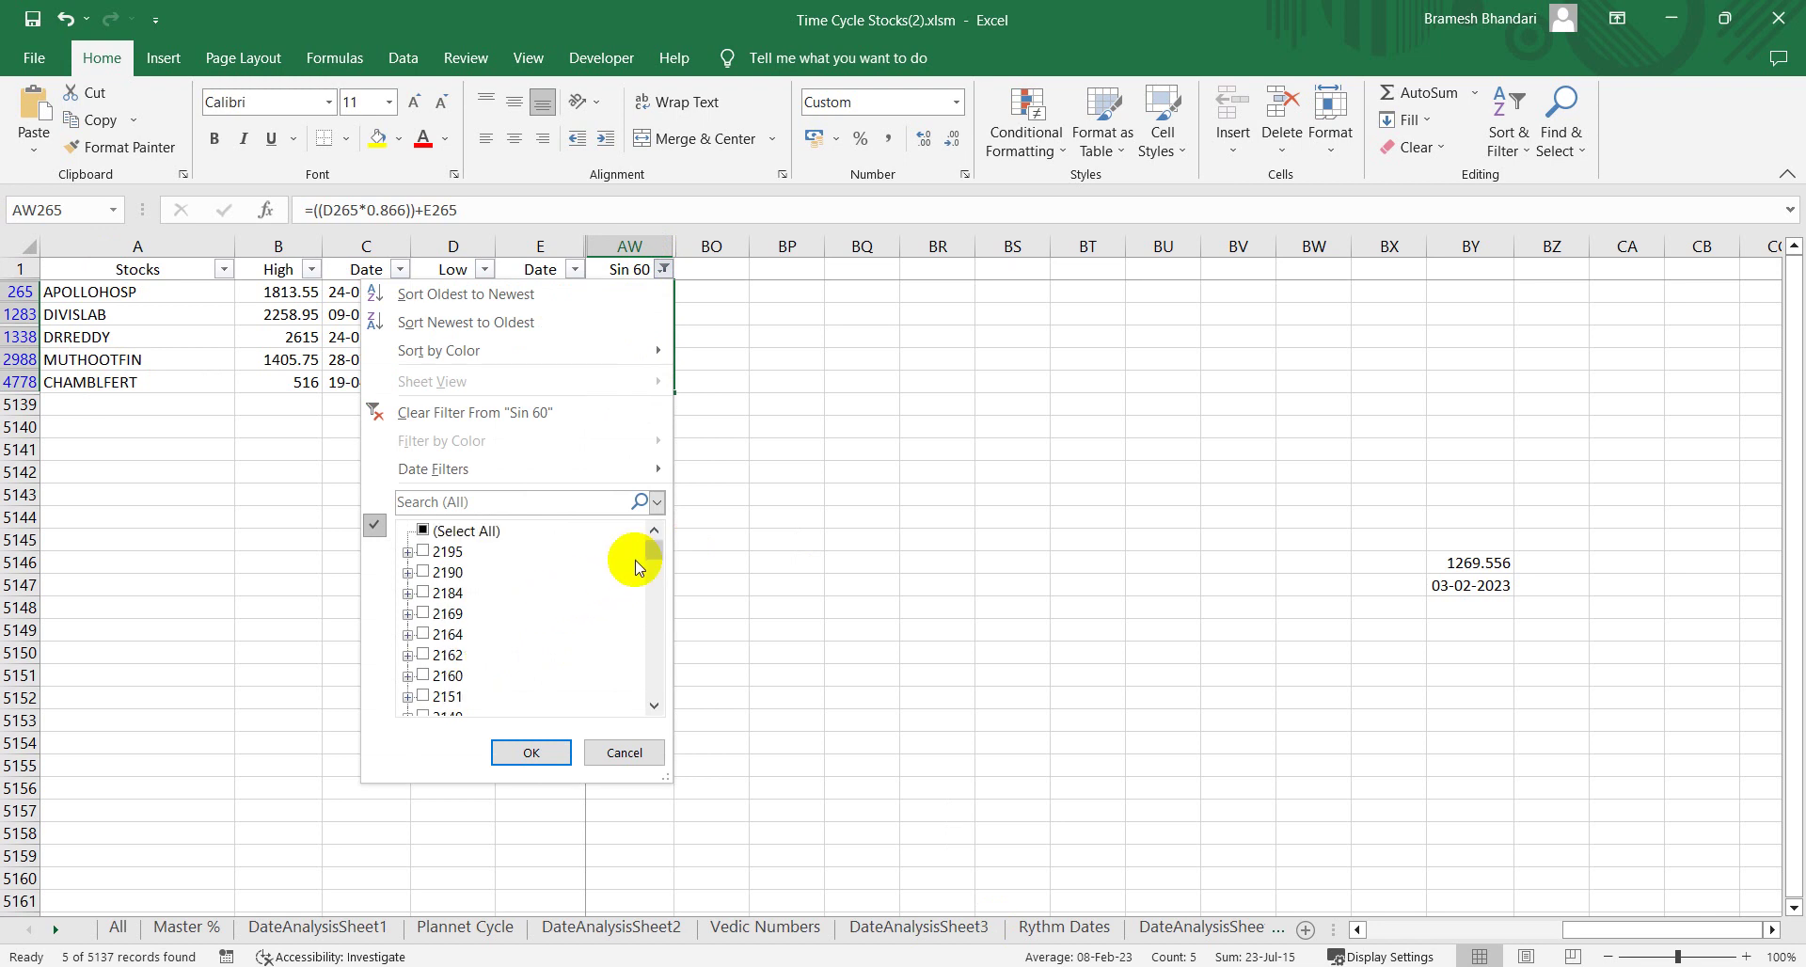
pyautogui.moveTo(651, 555); pyautogui.dragTo(656, 686)
pyautogui.click(407, 613)
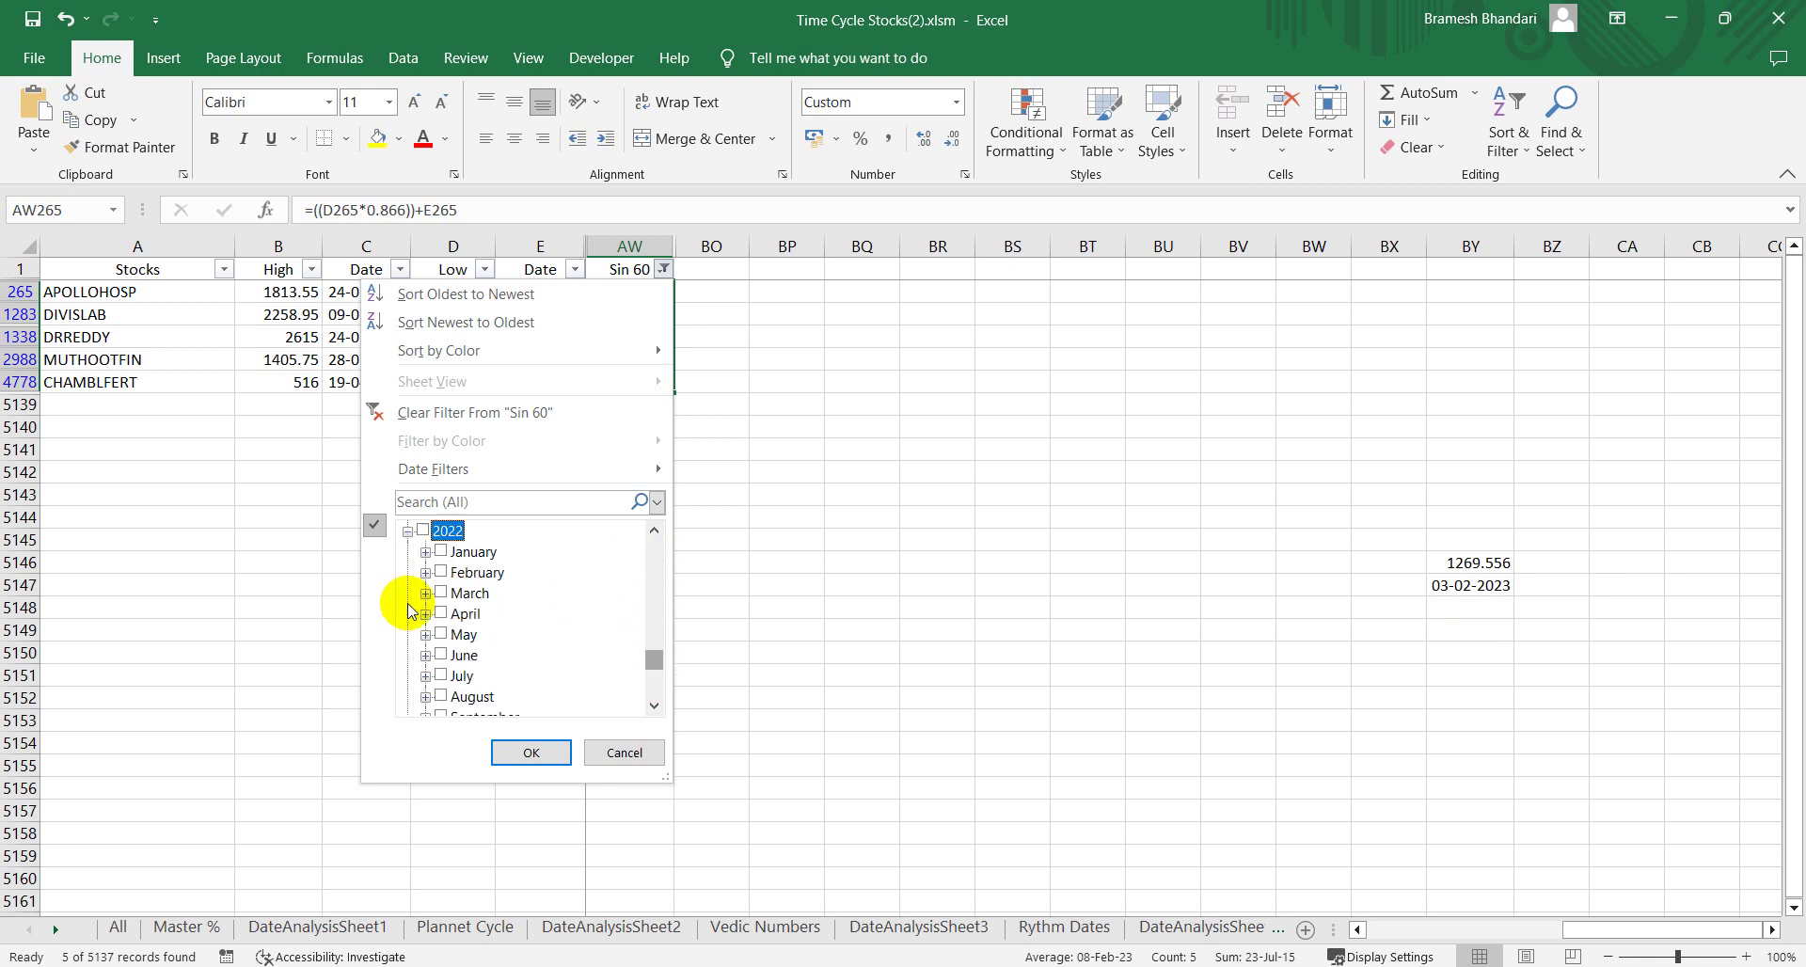
pyautogui.click(407, 530)
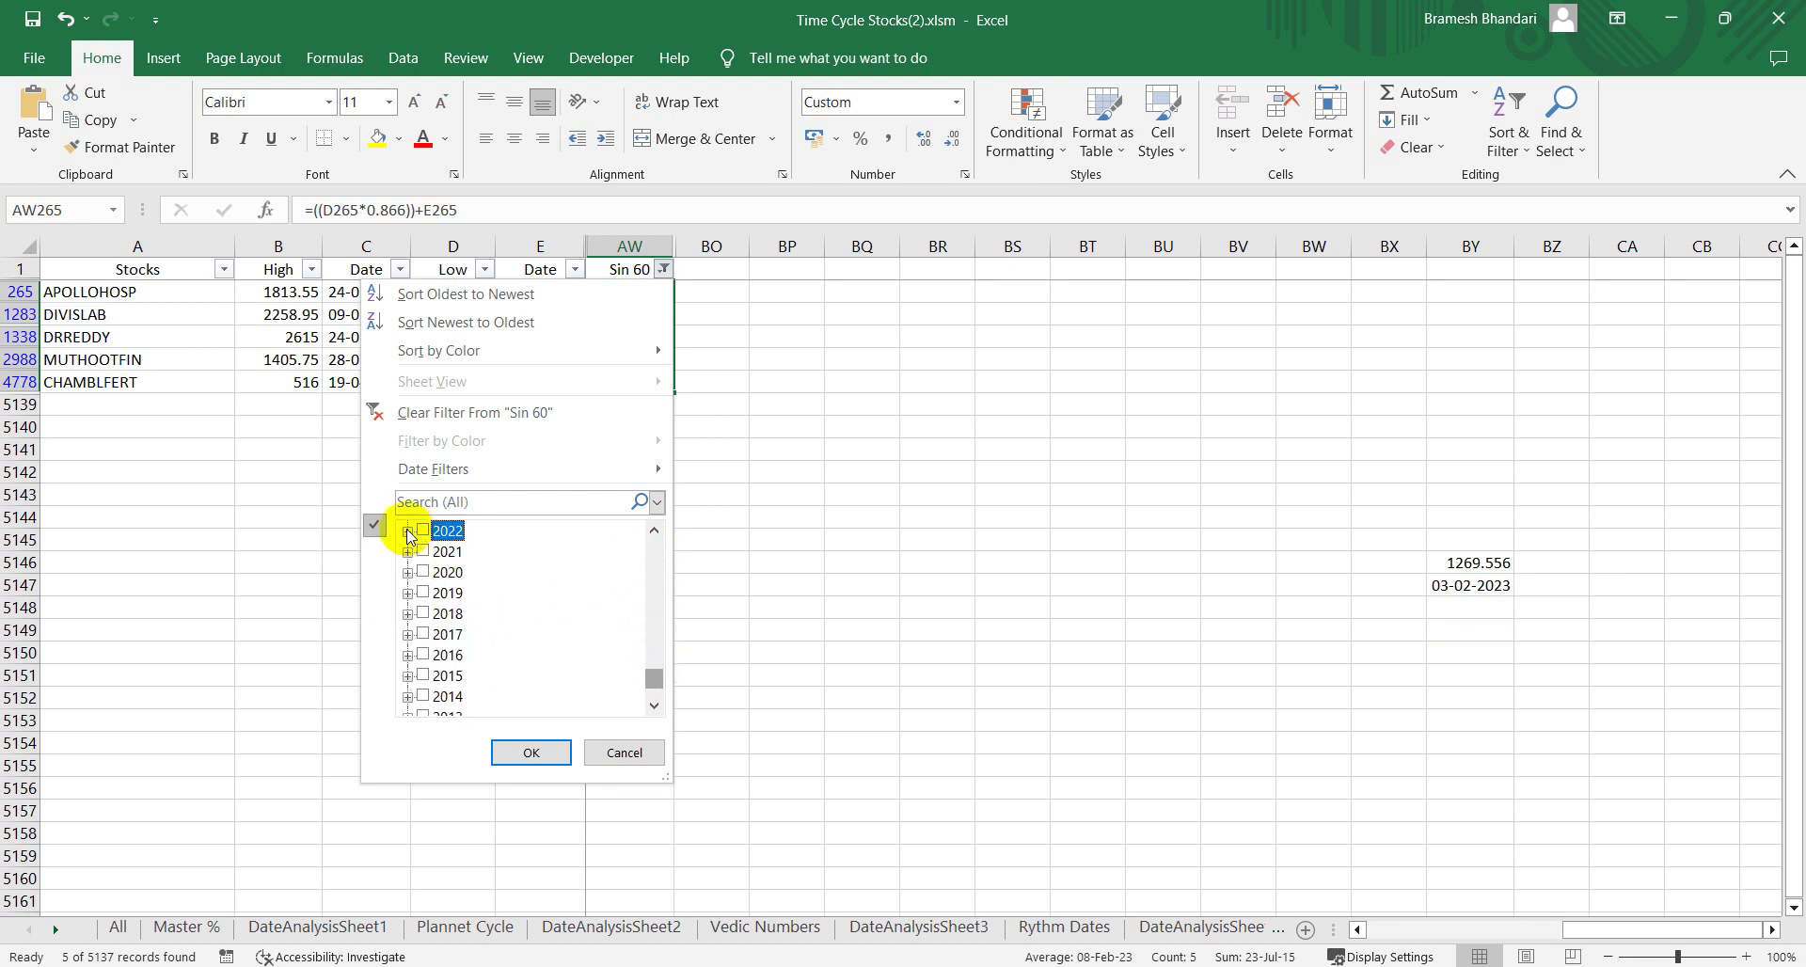
pyautogui.click(654, 530)
pyautogui.click(653, 530)
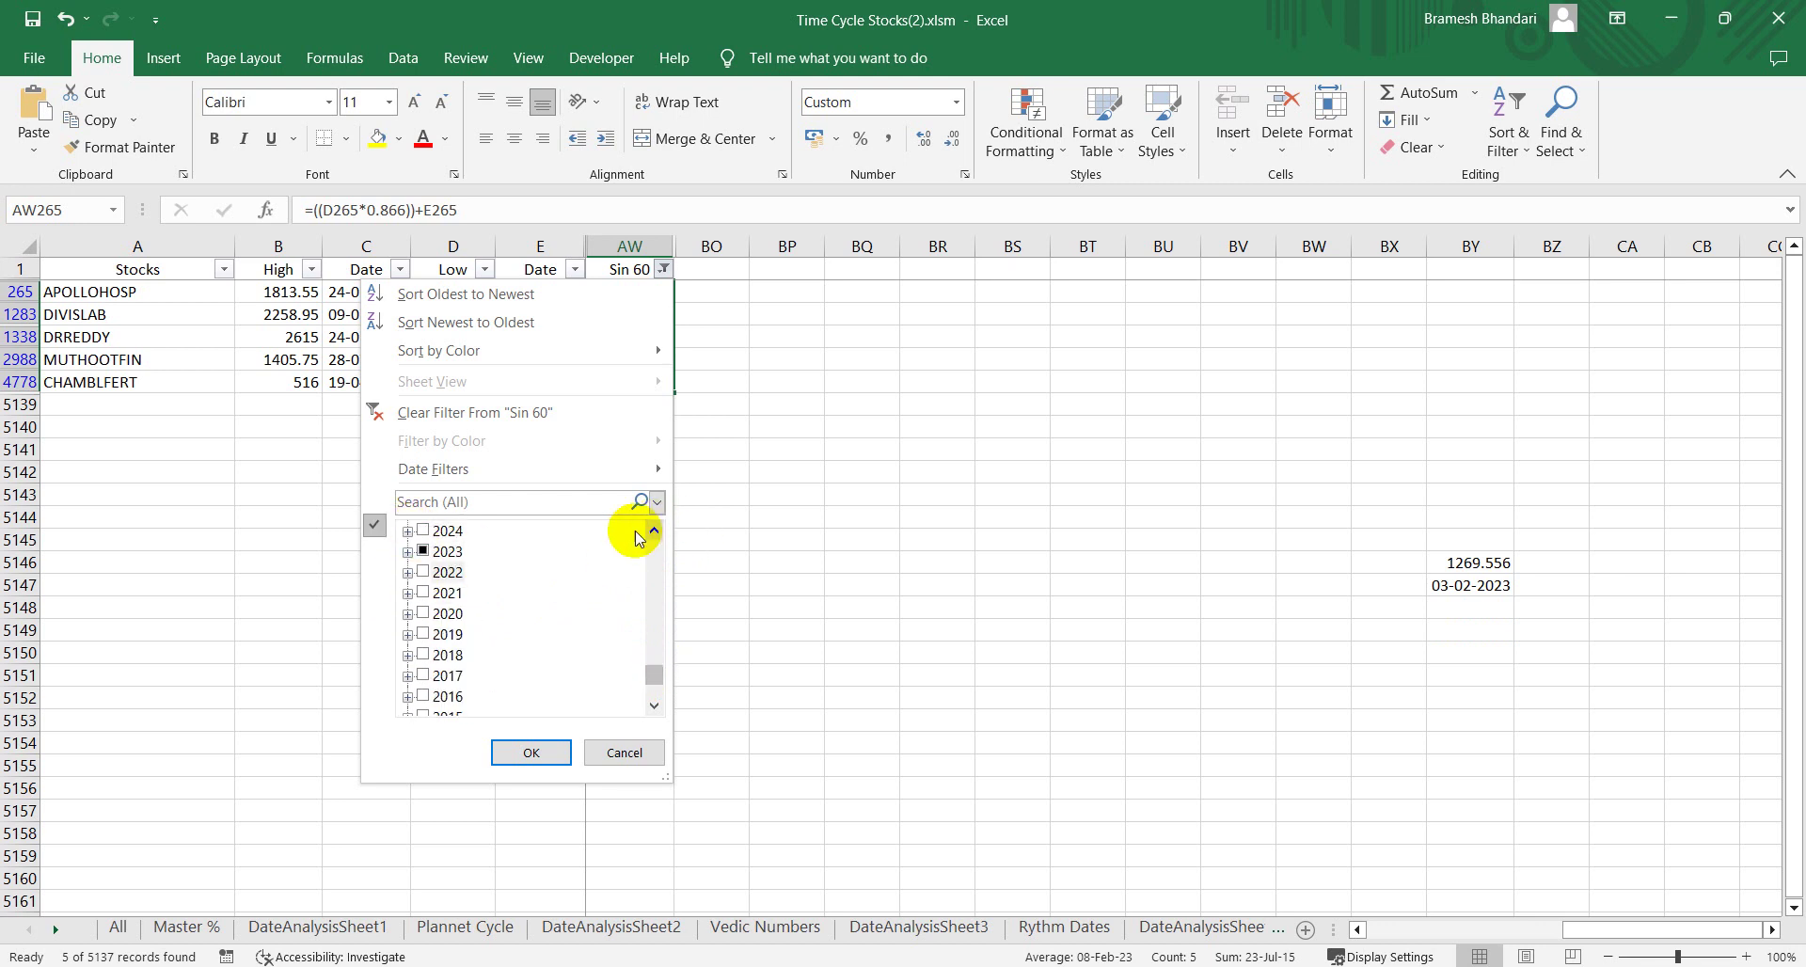
pyautogui.click(410, 554)
pyautogui.click(443, 576)
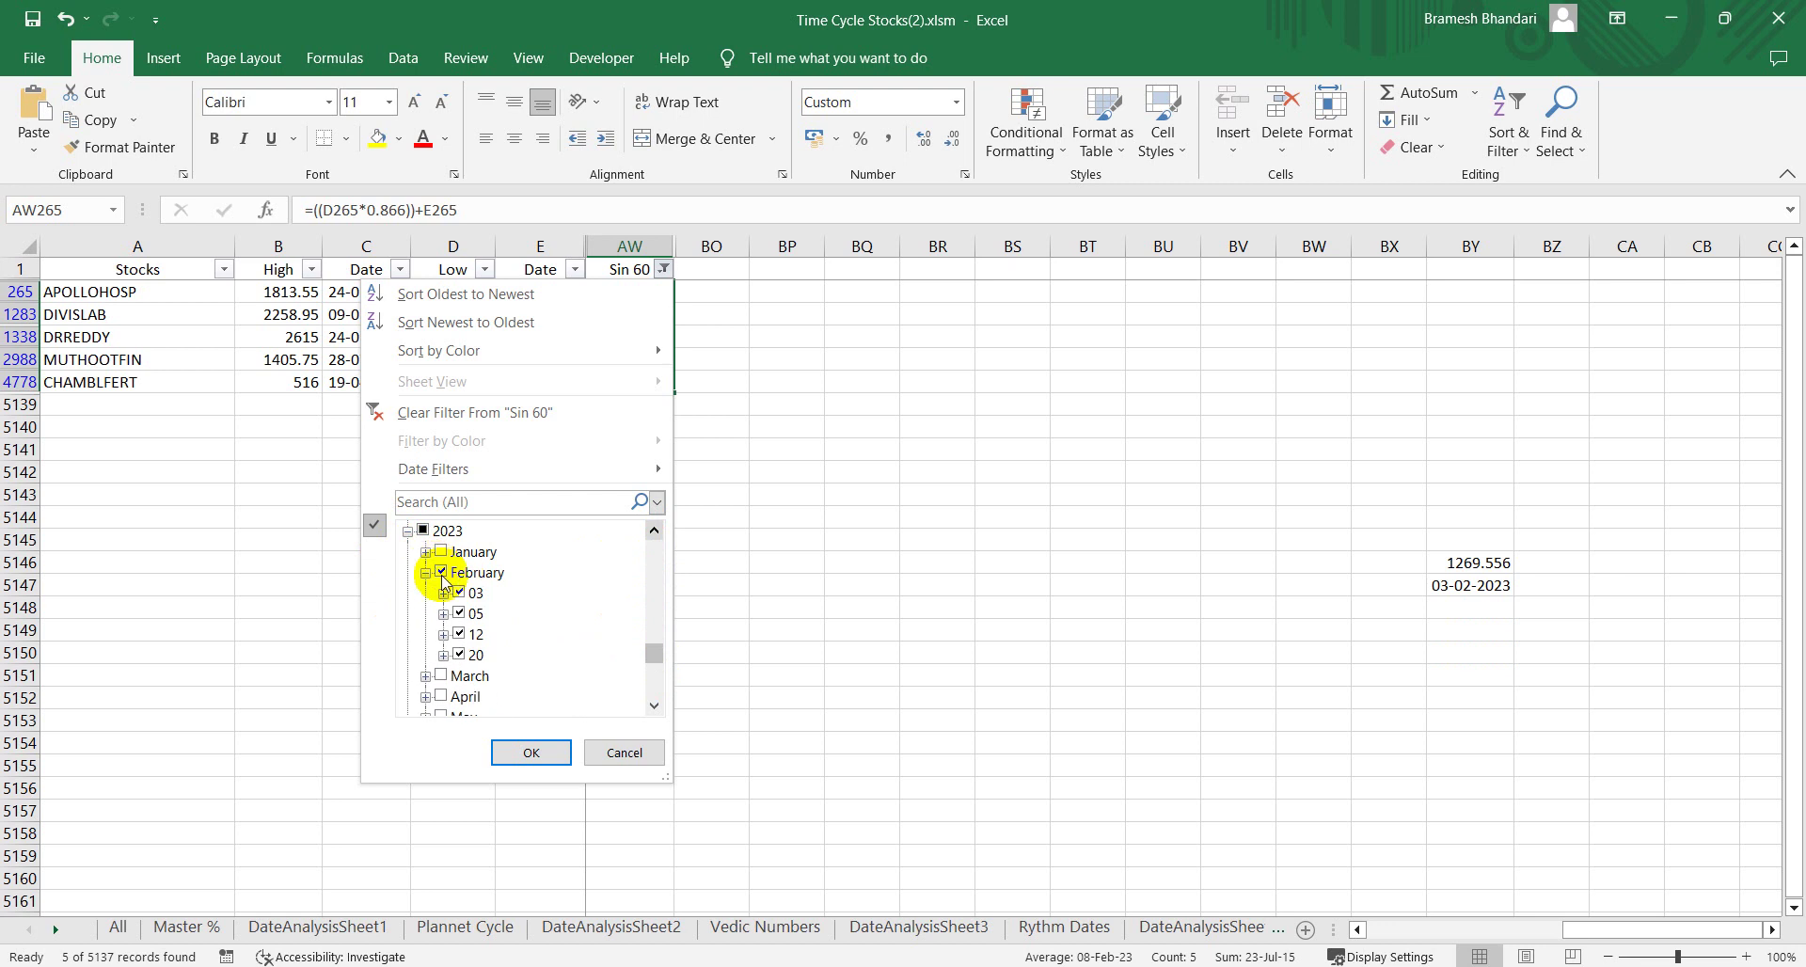
pyautogui.click(442, 570)
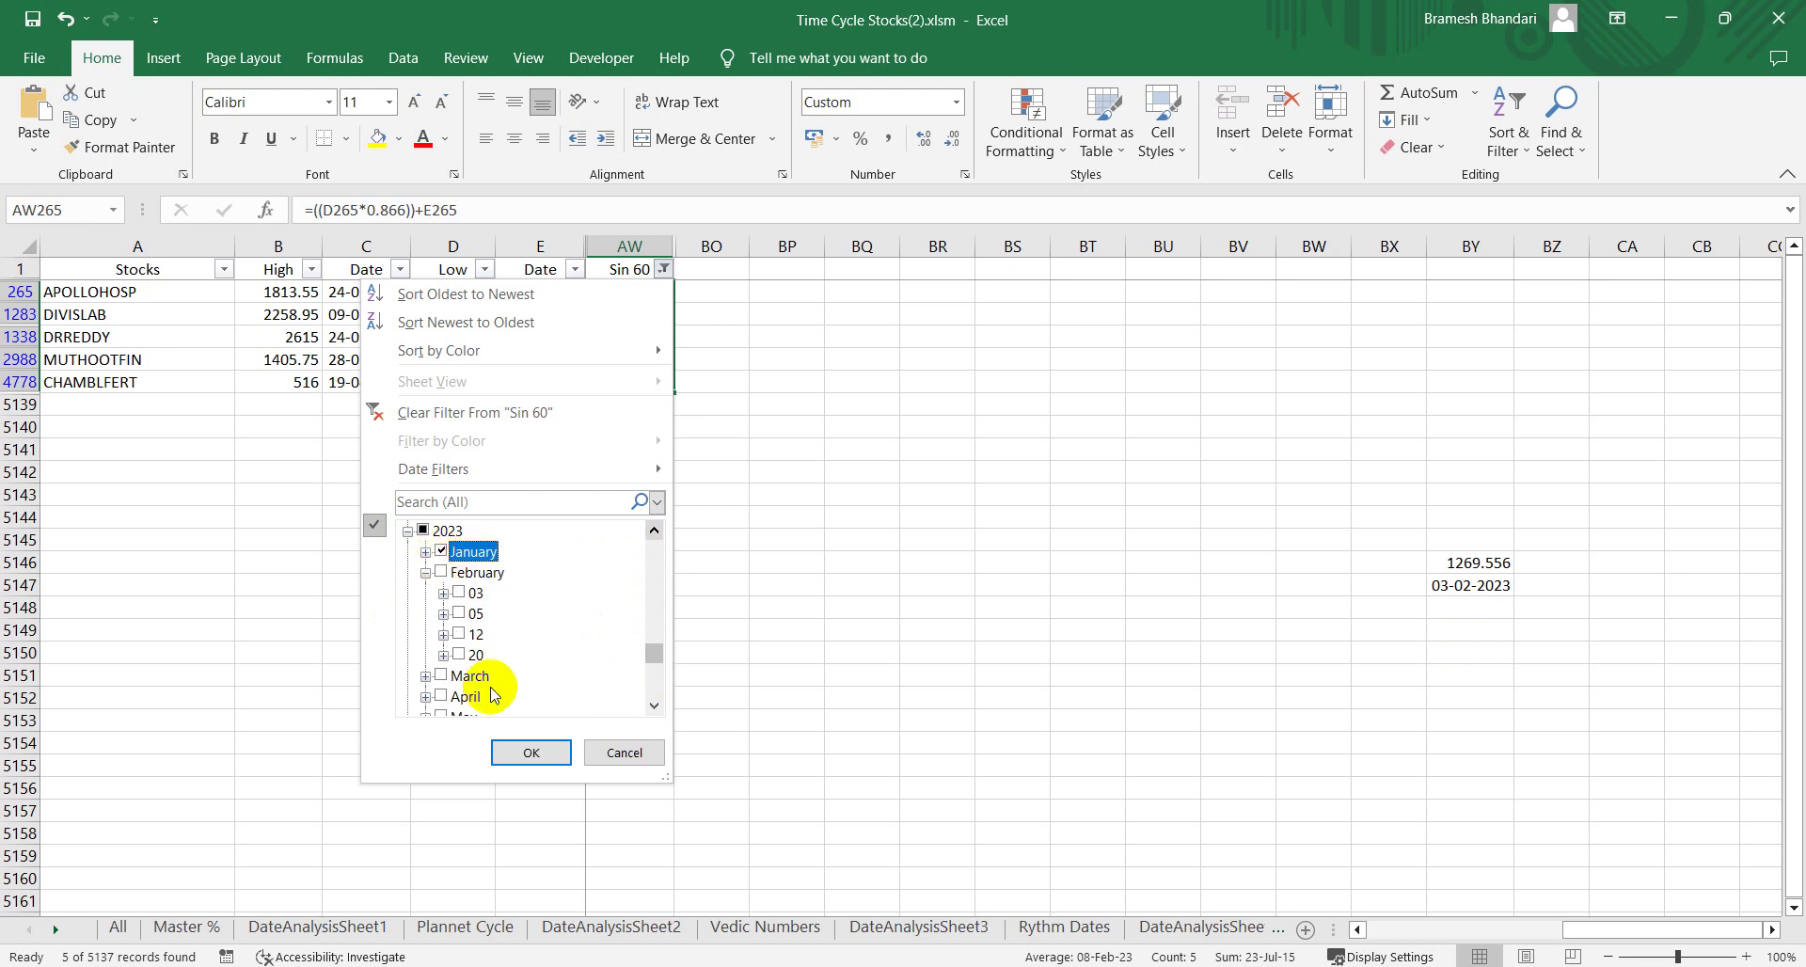
pyautogui.click(529, 755)
pyautogui.hotkey('ctrl', 'z')
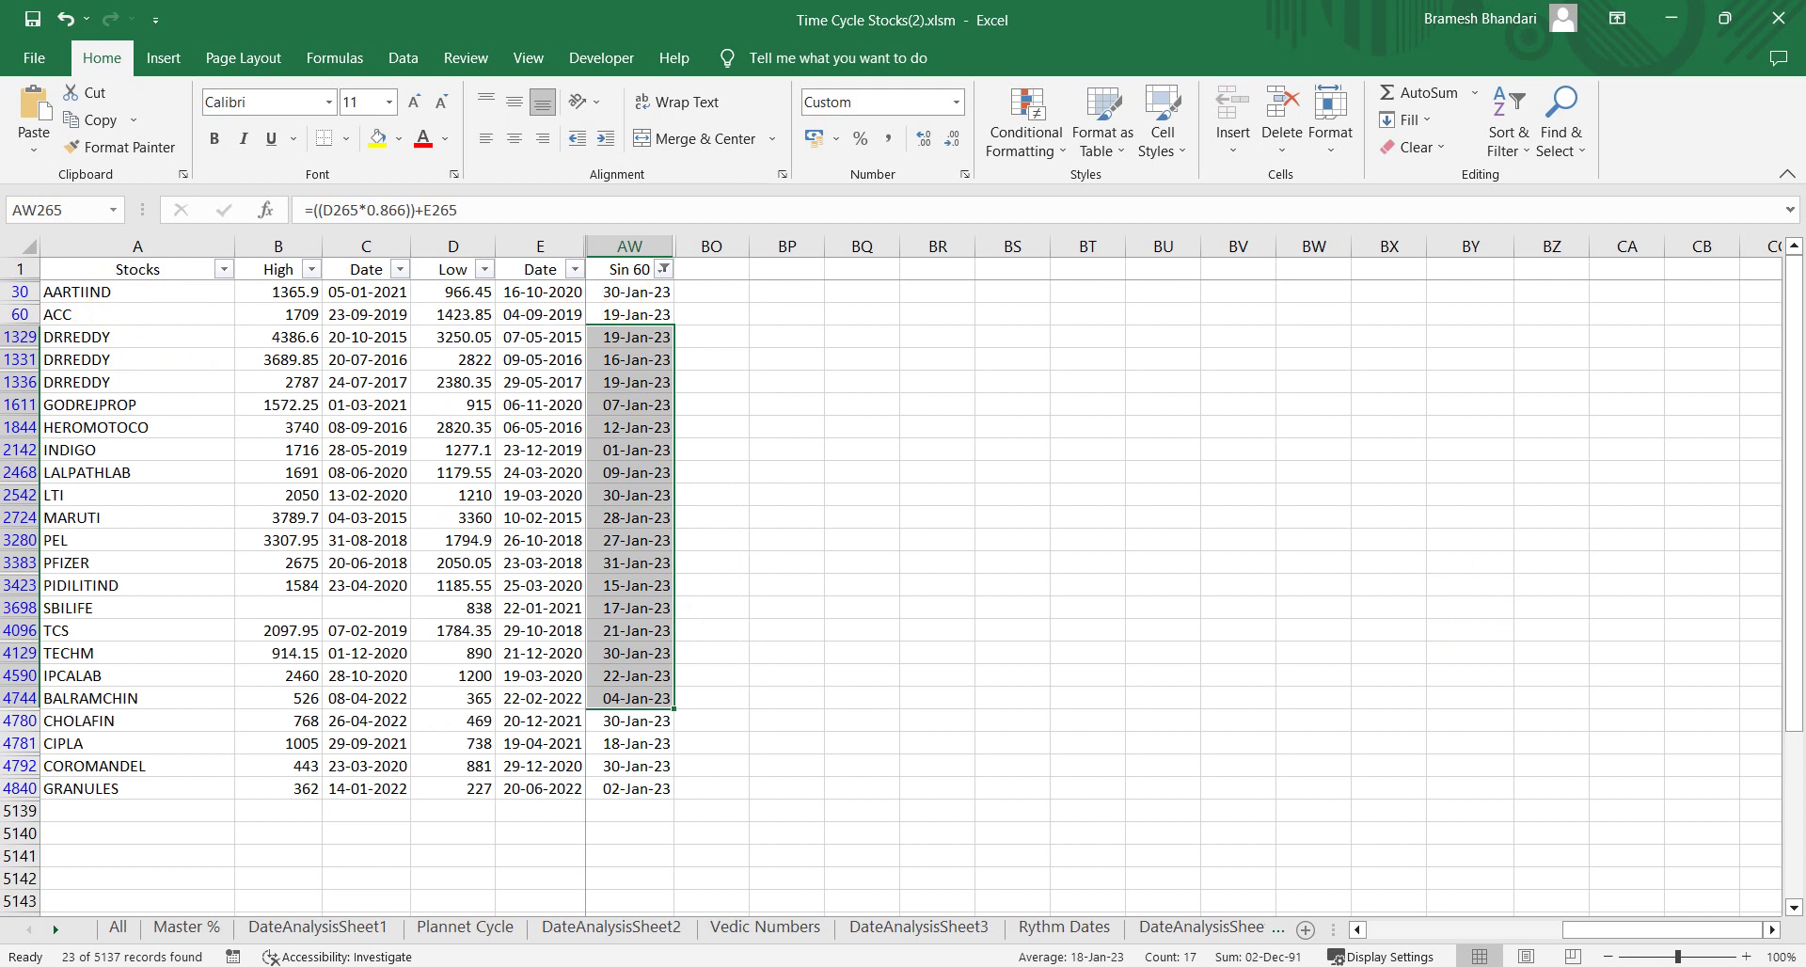
# Step: Switch to AmiBroker and load the ACC daily chart
pyautogui.hotkey('alt', 'Tab')
pyautogui.click(428, 70)
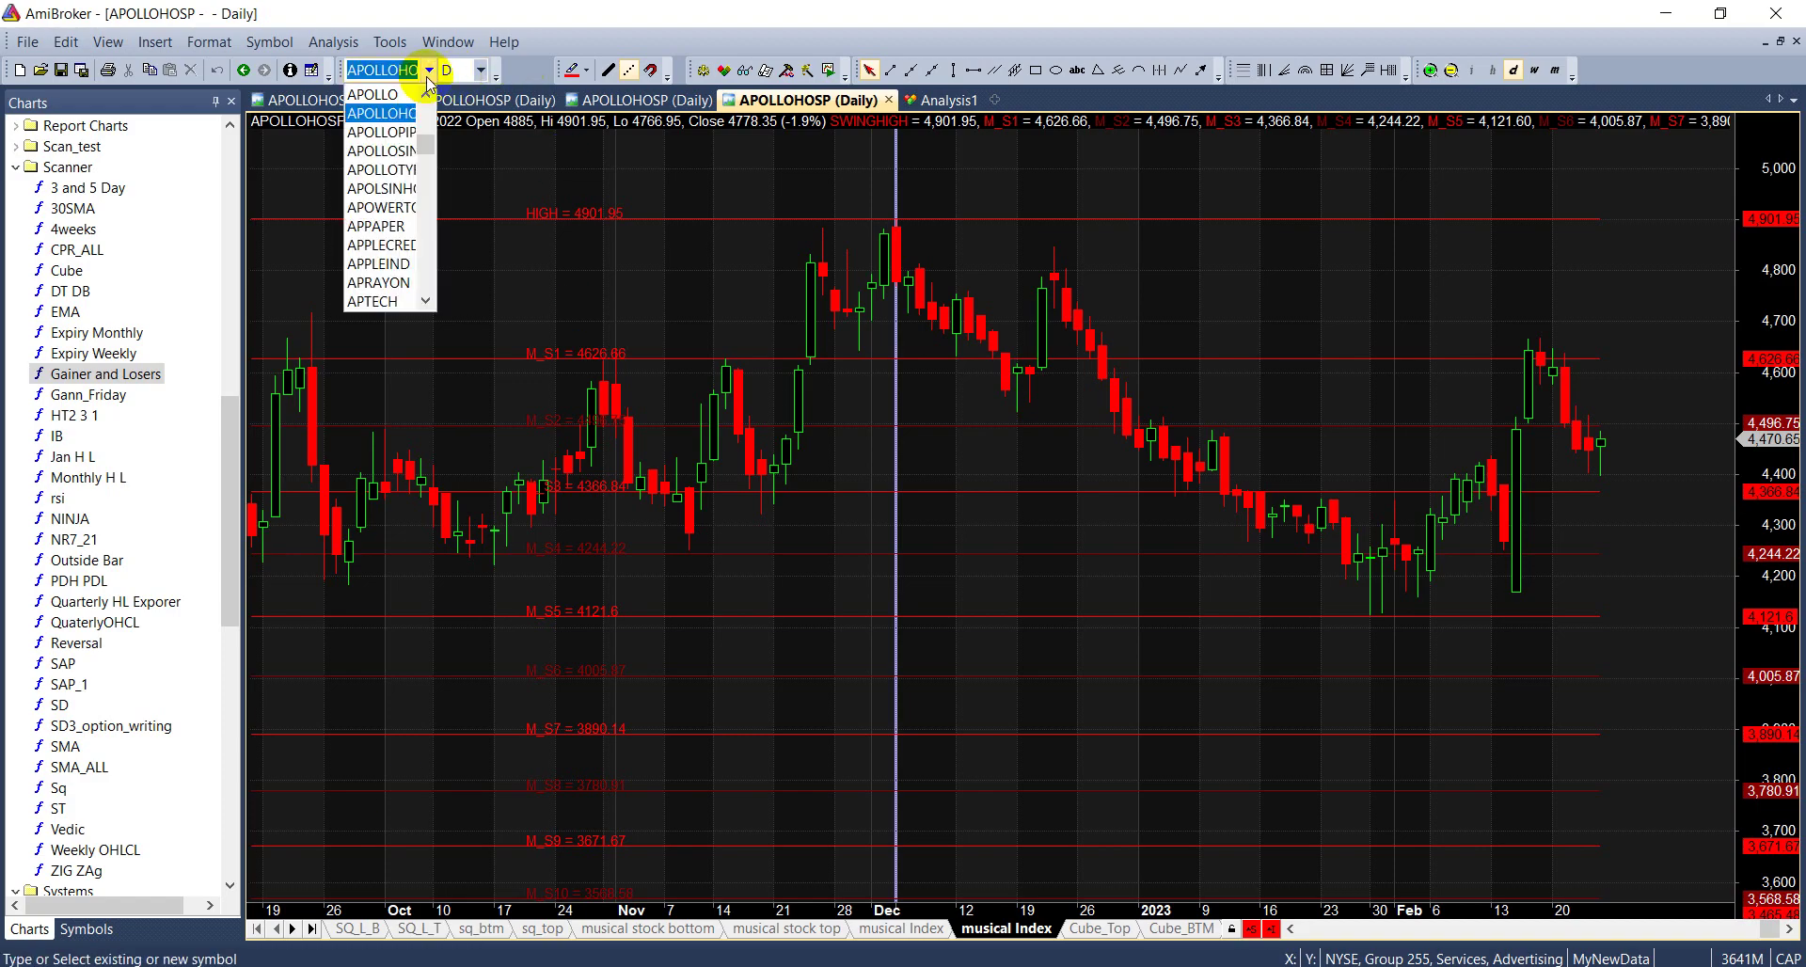
pyautogui.write('ACC')
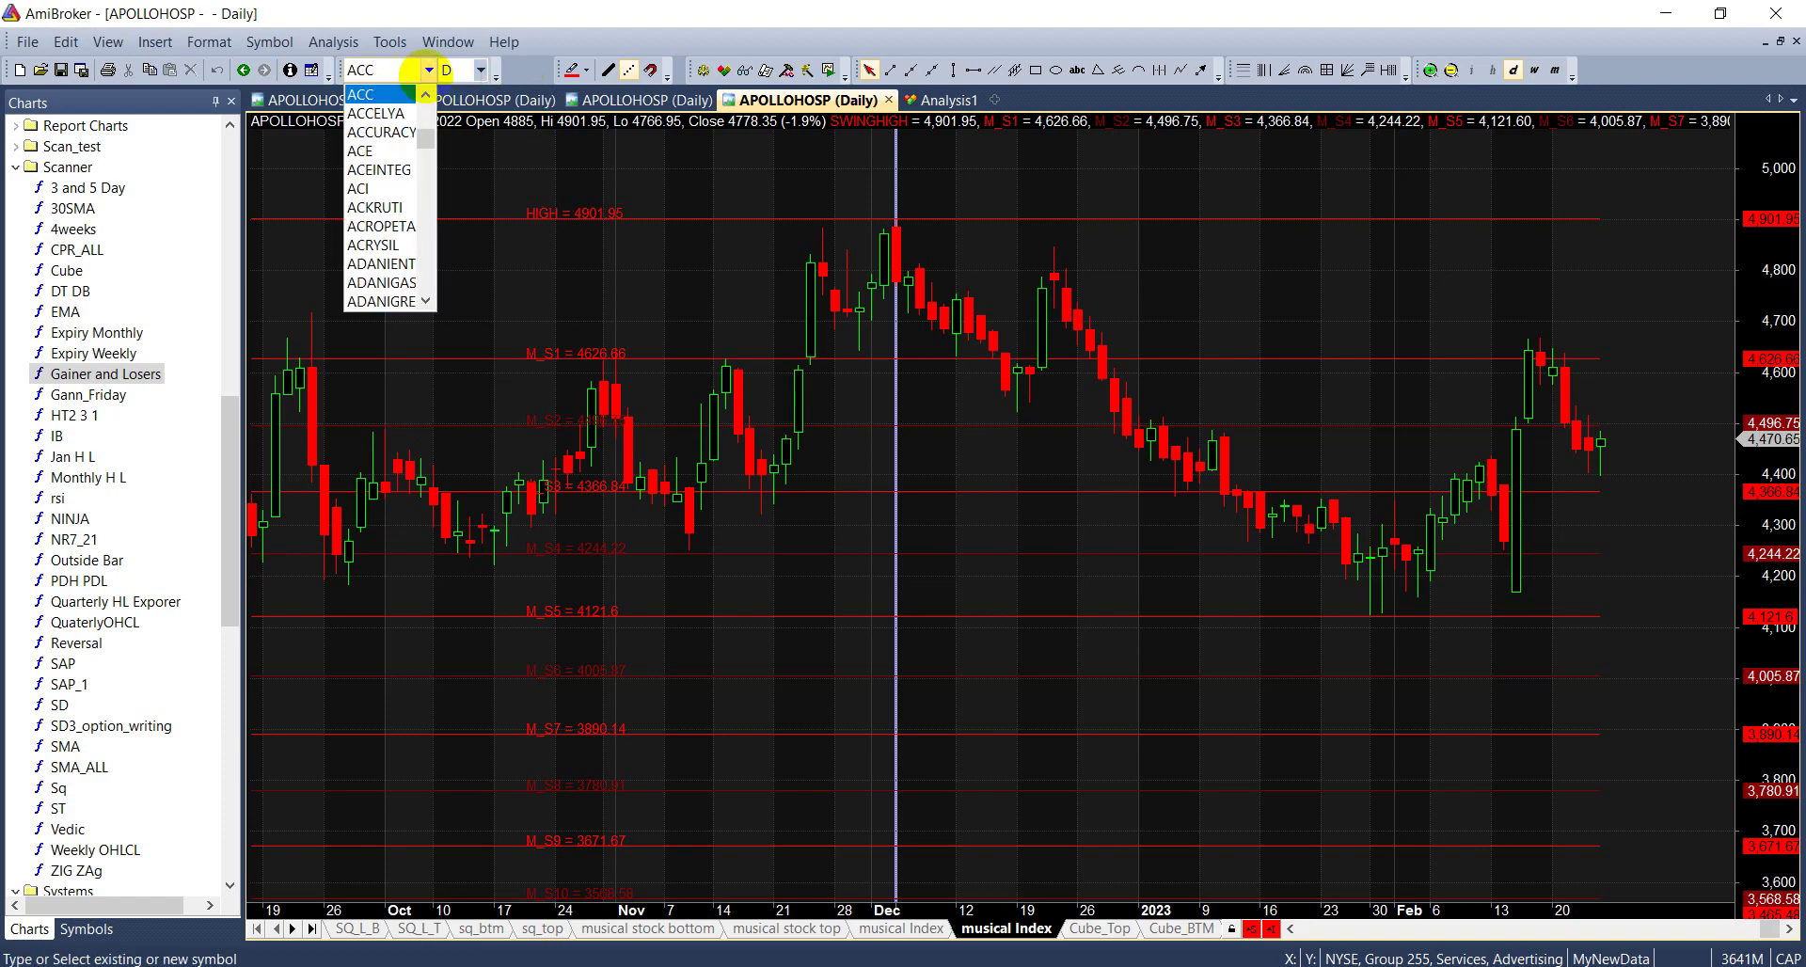
pyautogui.click(369, 96)
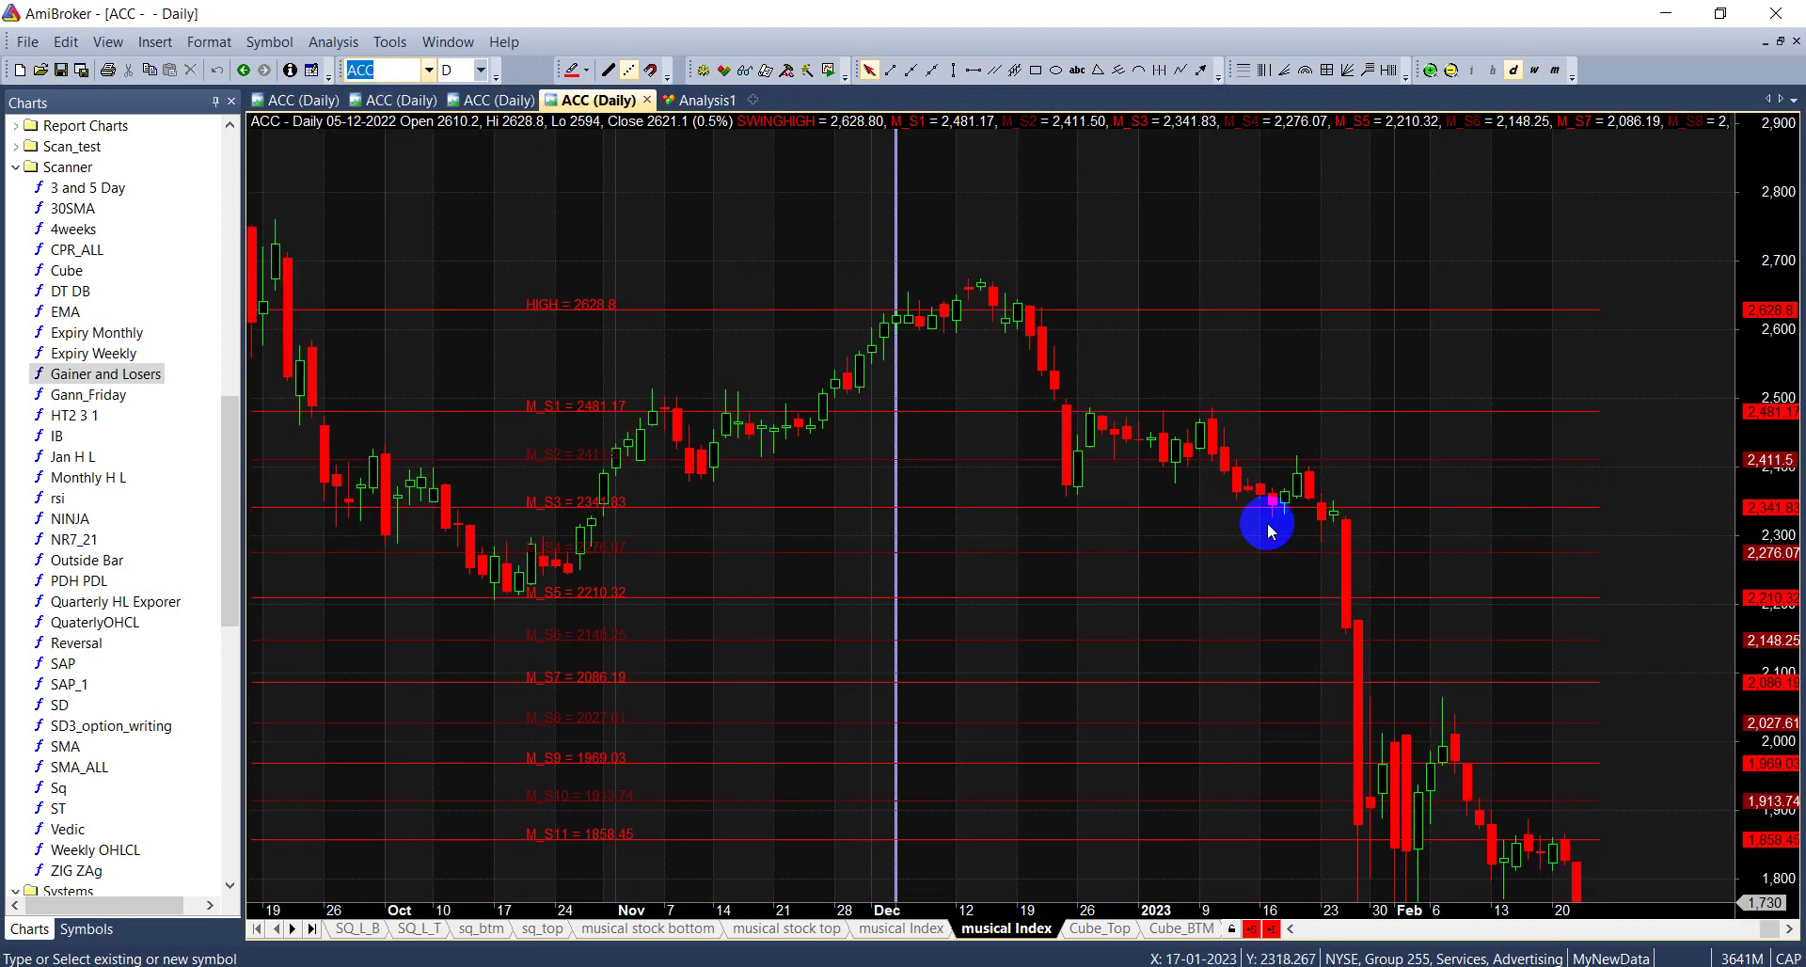
# Step: Examine ACC's candles around 19 January 2023 and the price levels projected from its 17-01-2023 and 14-12-2022 bars
pyautogui.click(1297, 491)
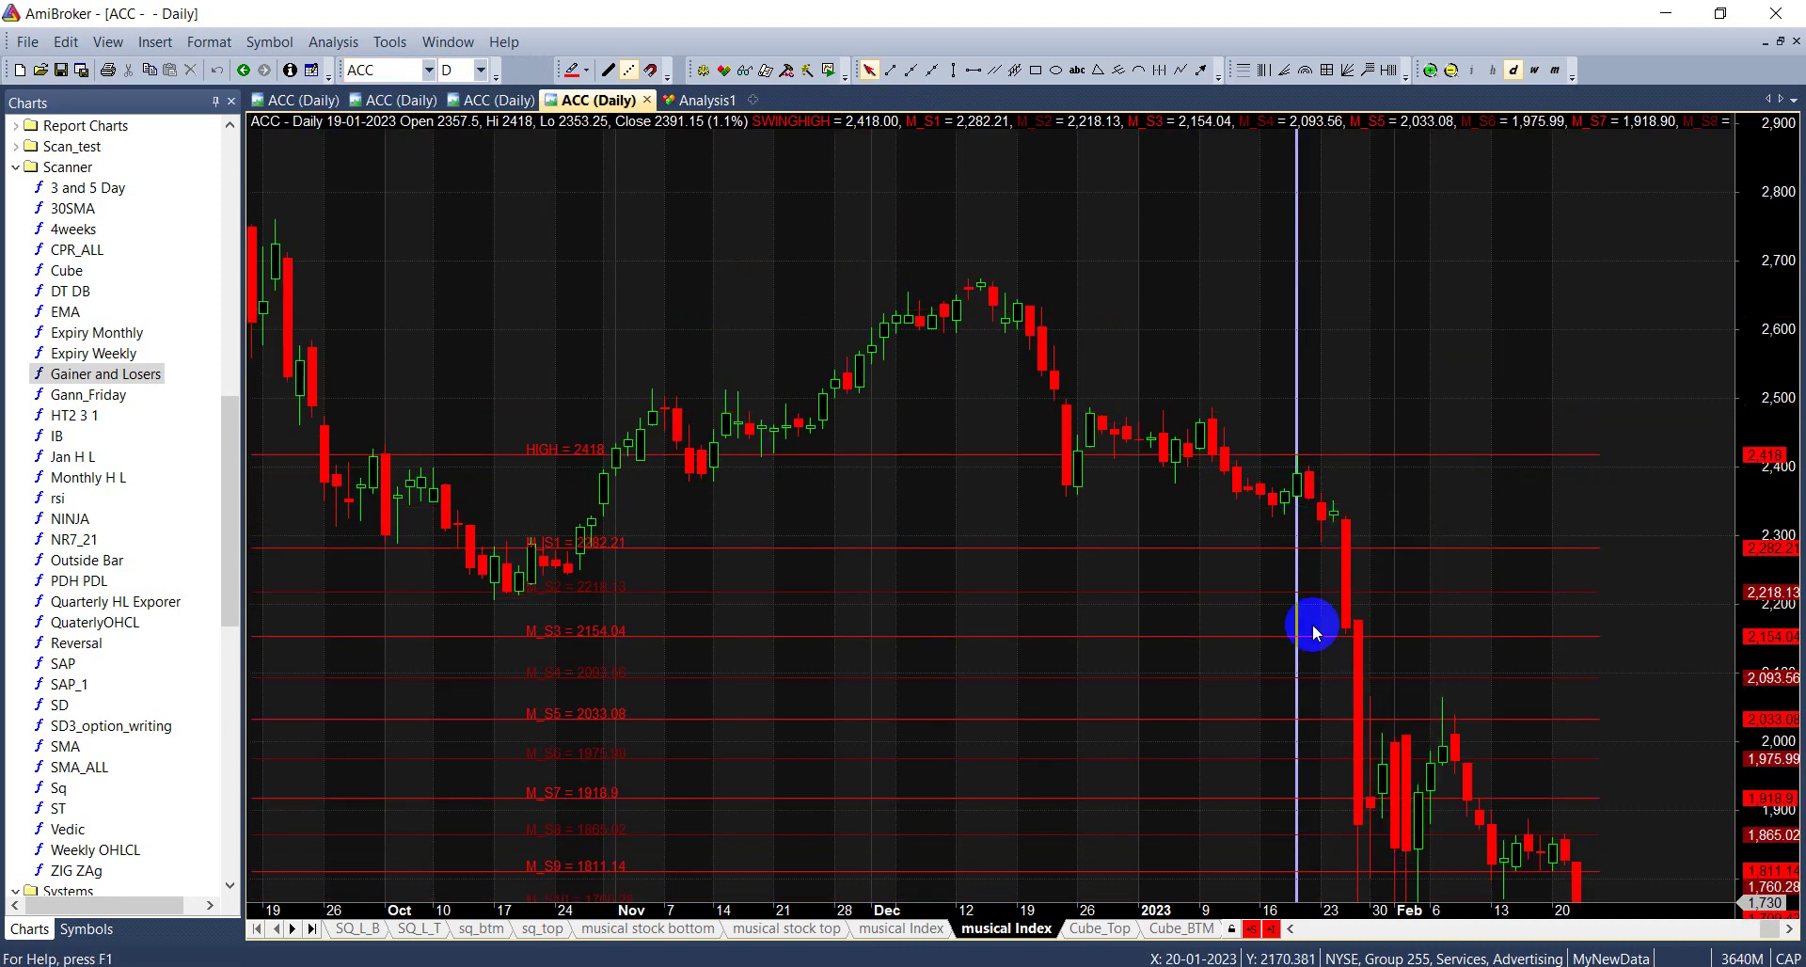
pyautogui.click(1273, 491)
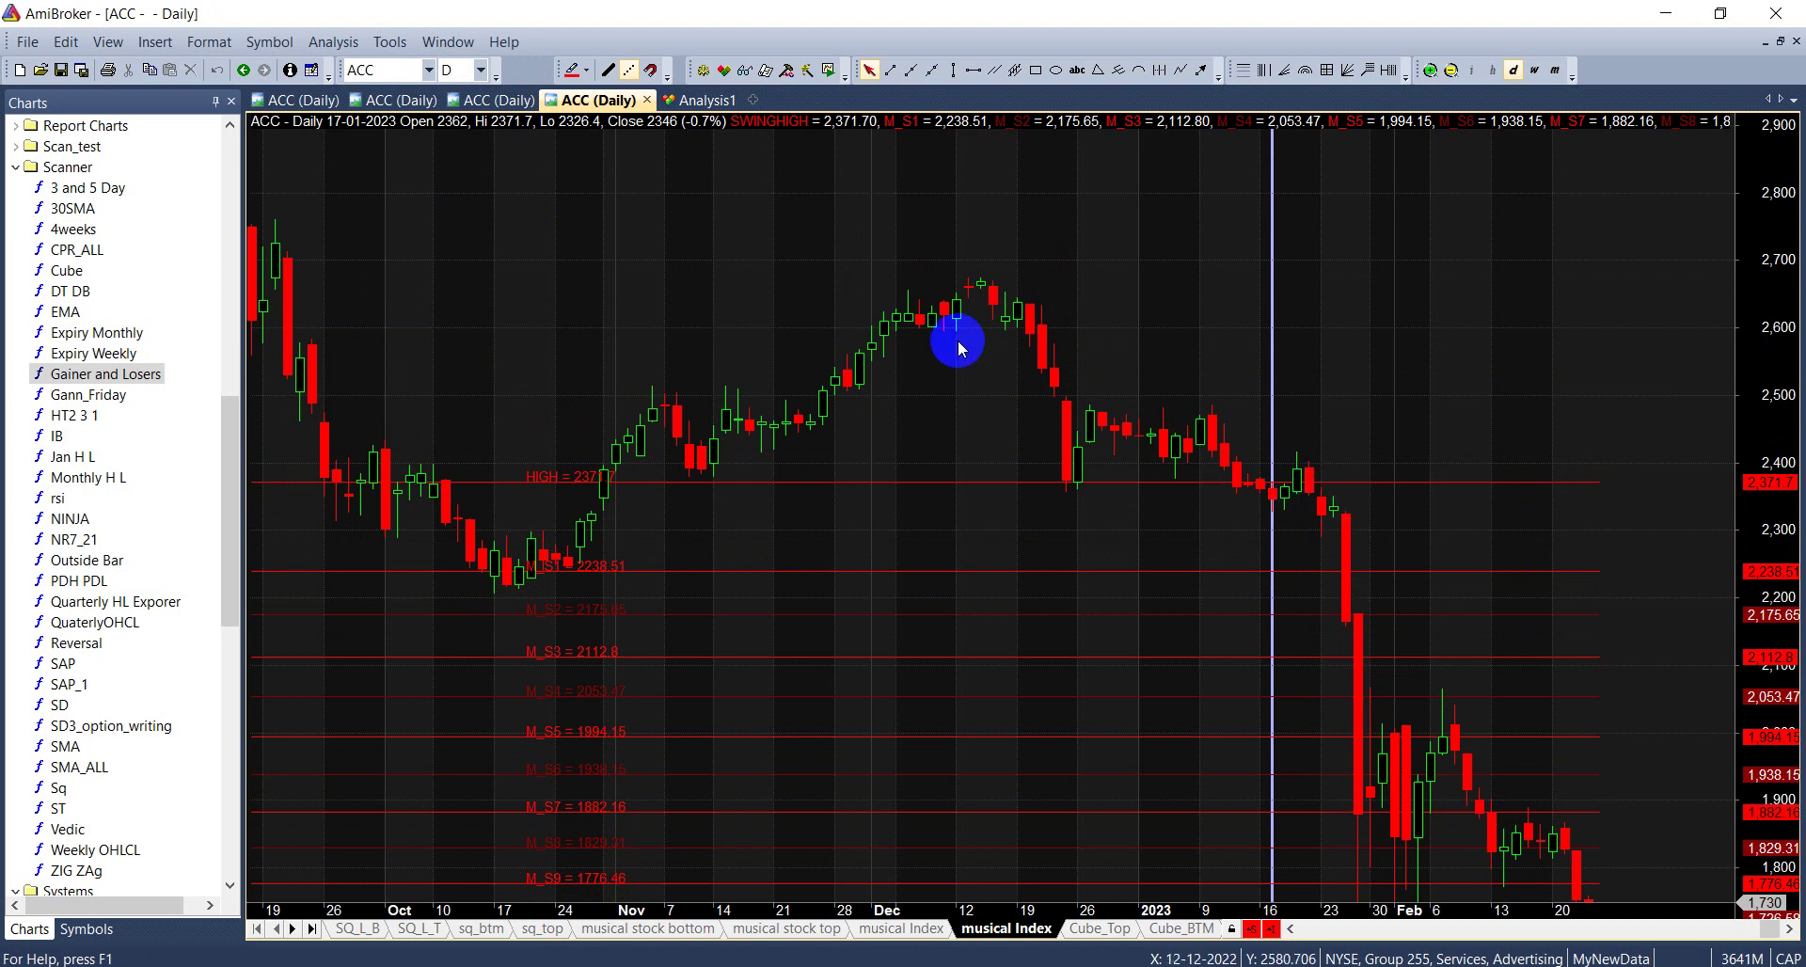
pyautogui.click(982, 283)
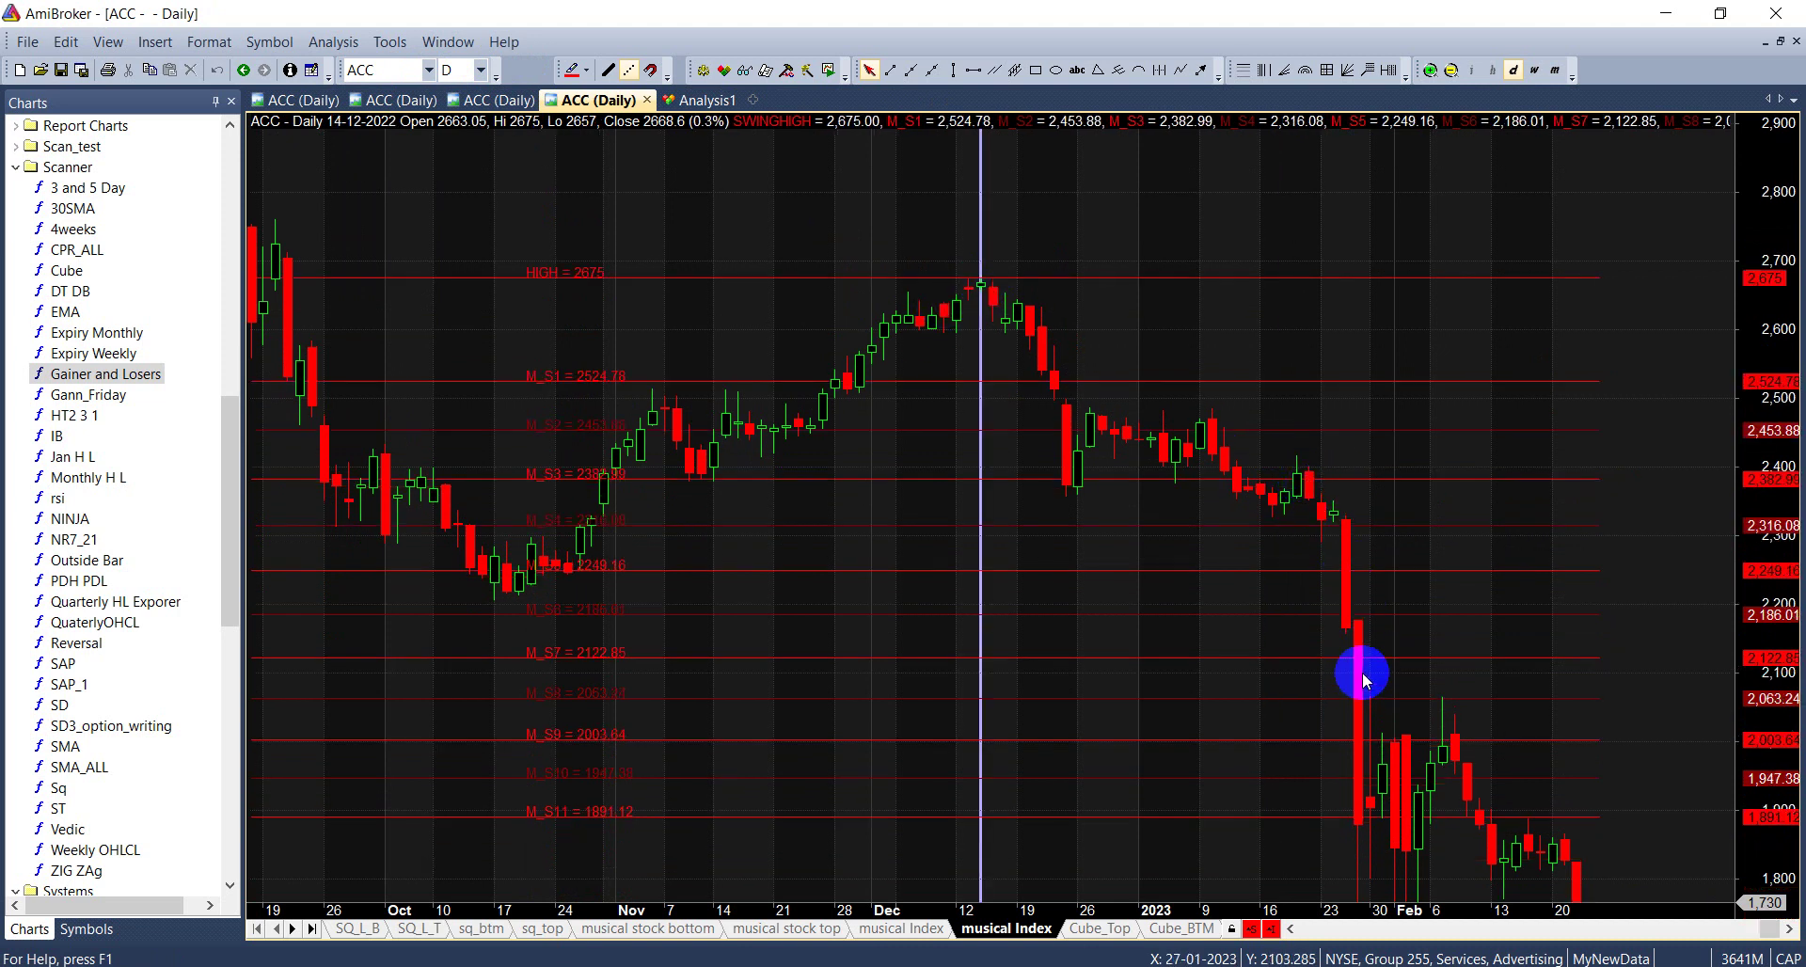
pyautogui.click(1298, 487)
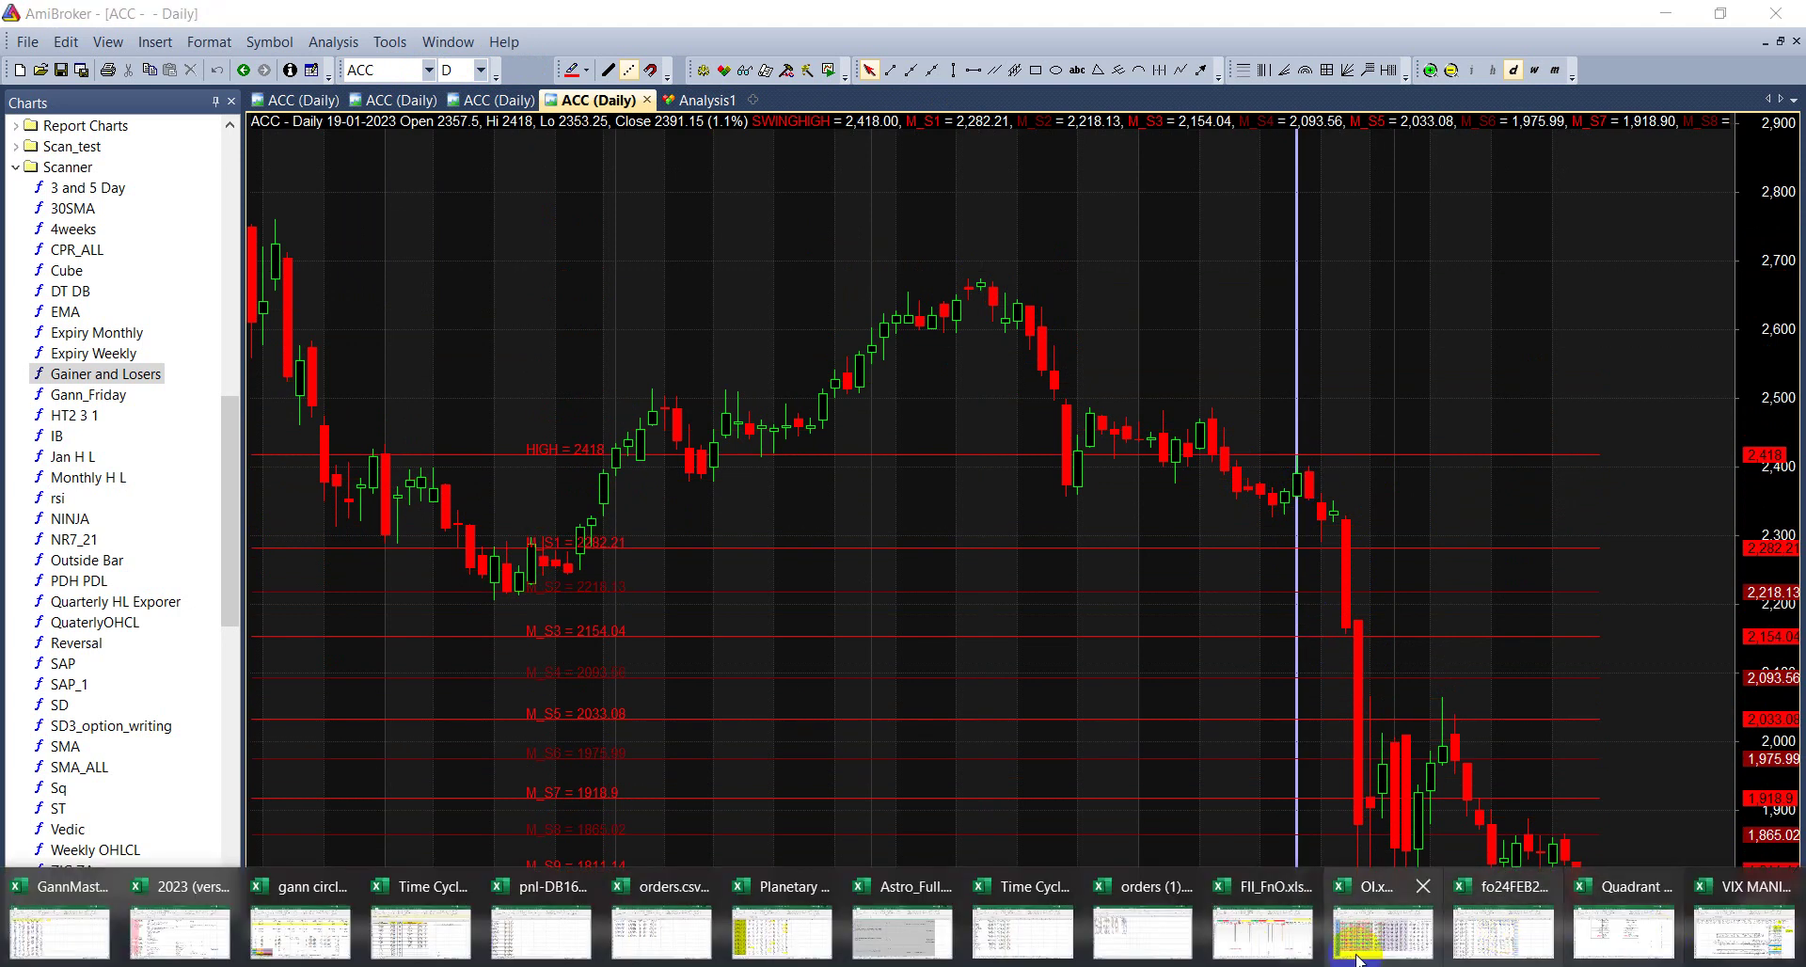
# Step: Switch back to Time Cycle Stocks(2).xlsm in Excel, filter the Sin 60 column to March 2023 only, and select the listed dates
pyautogui.click(1000, 929)
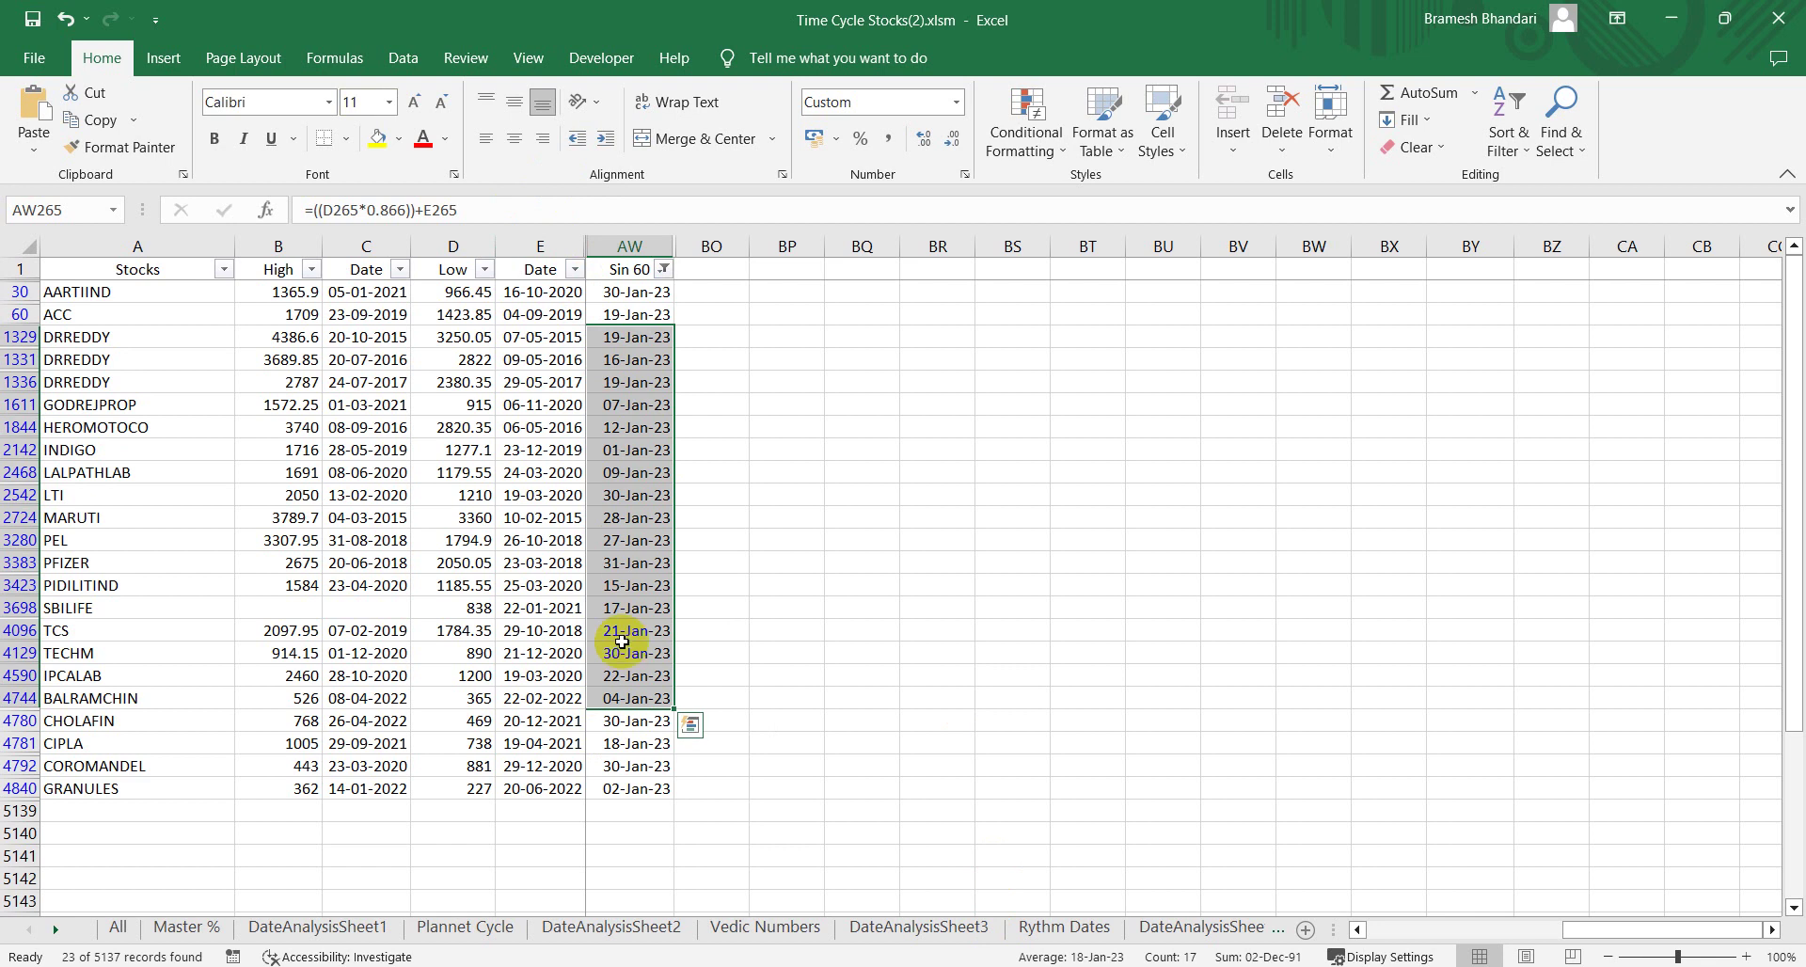
pyautogui.click(665, 271)
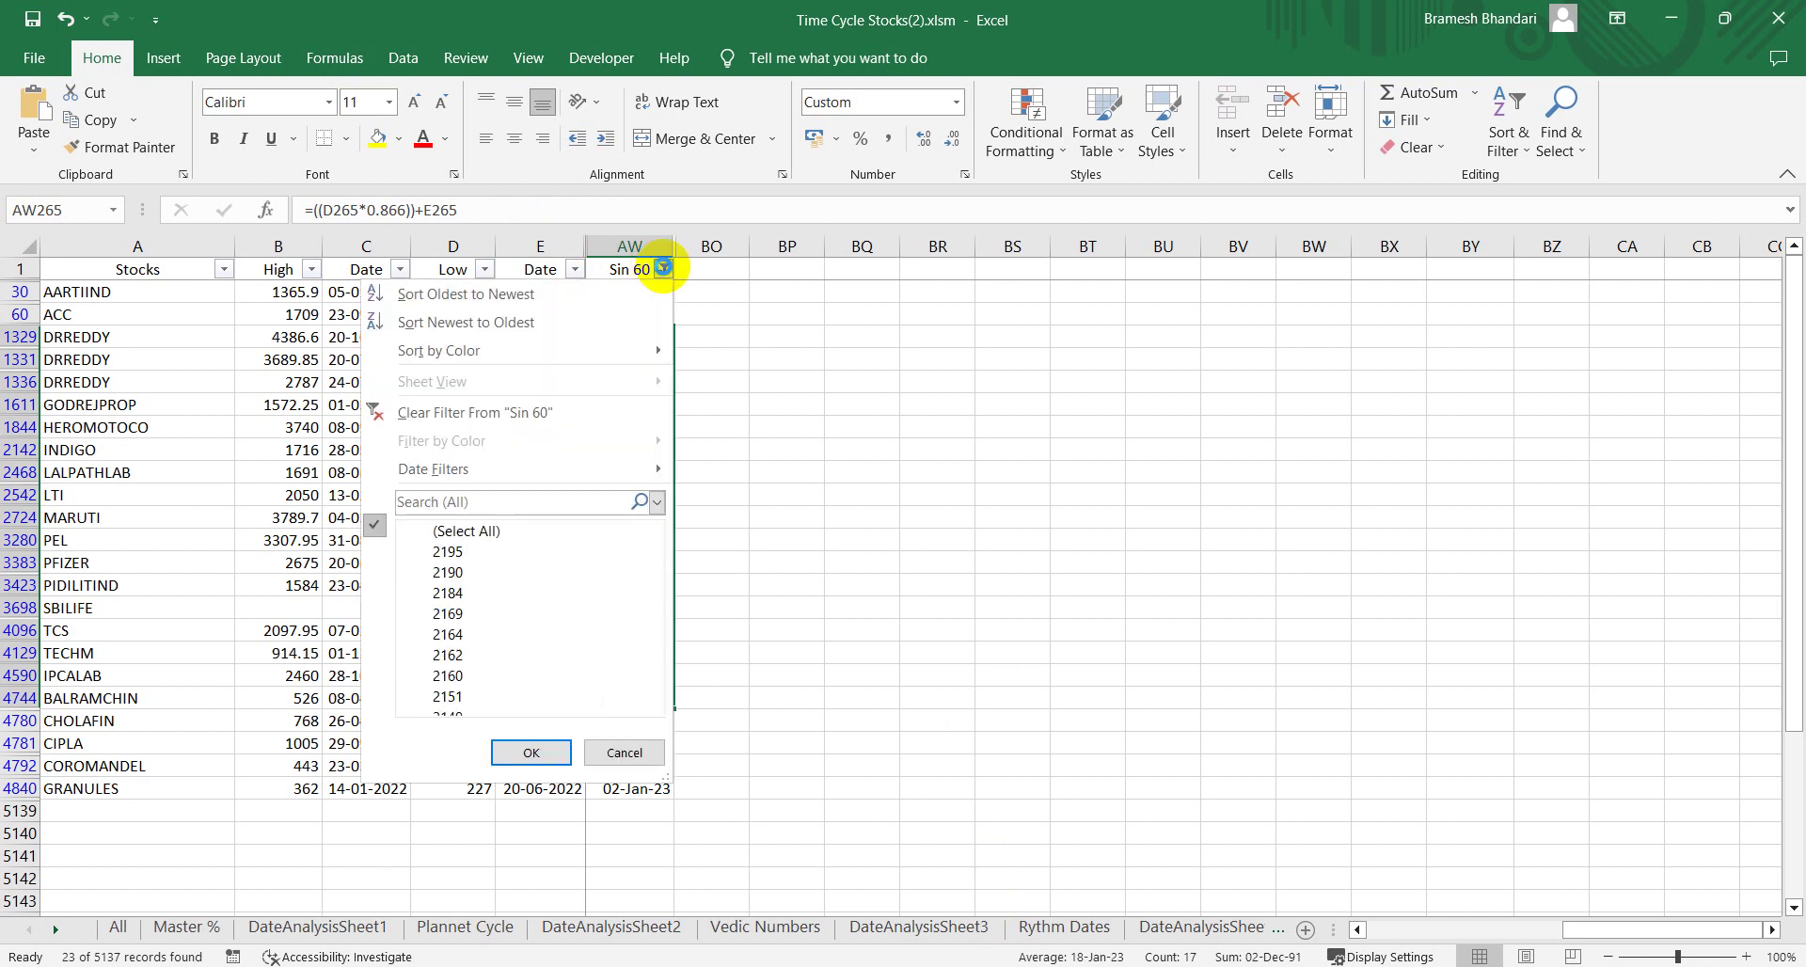
pyautogui.click(493, 535)
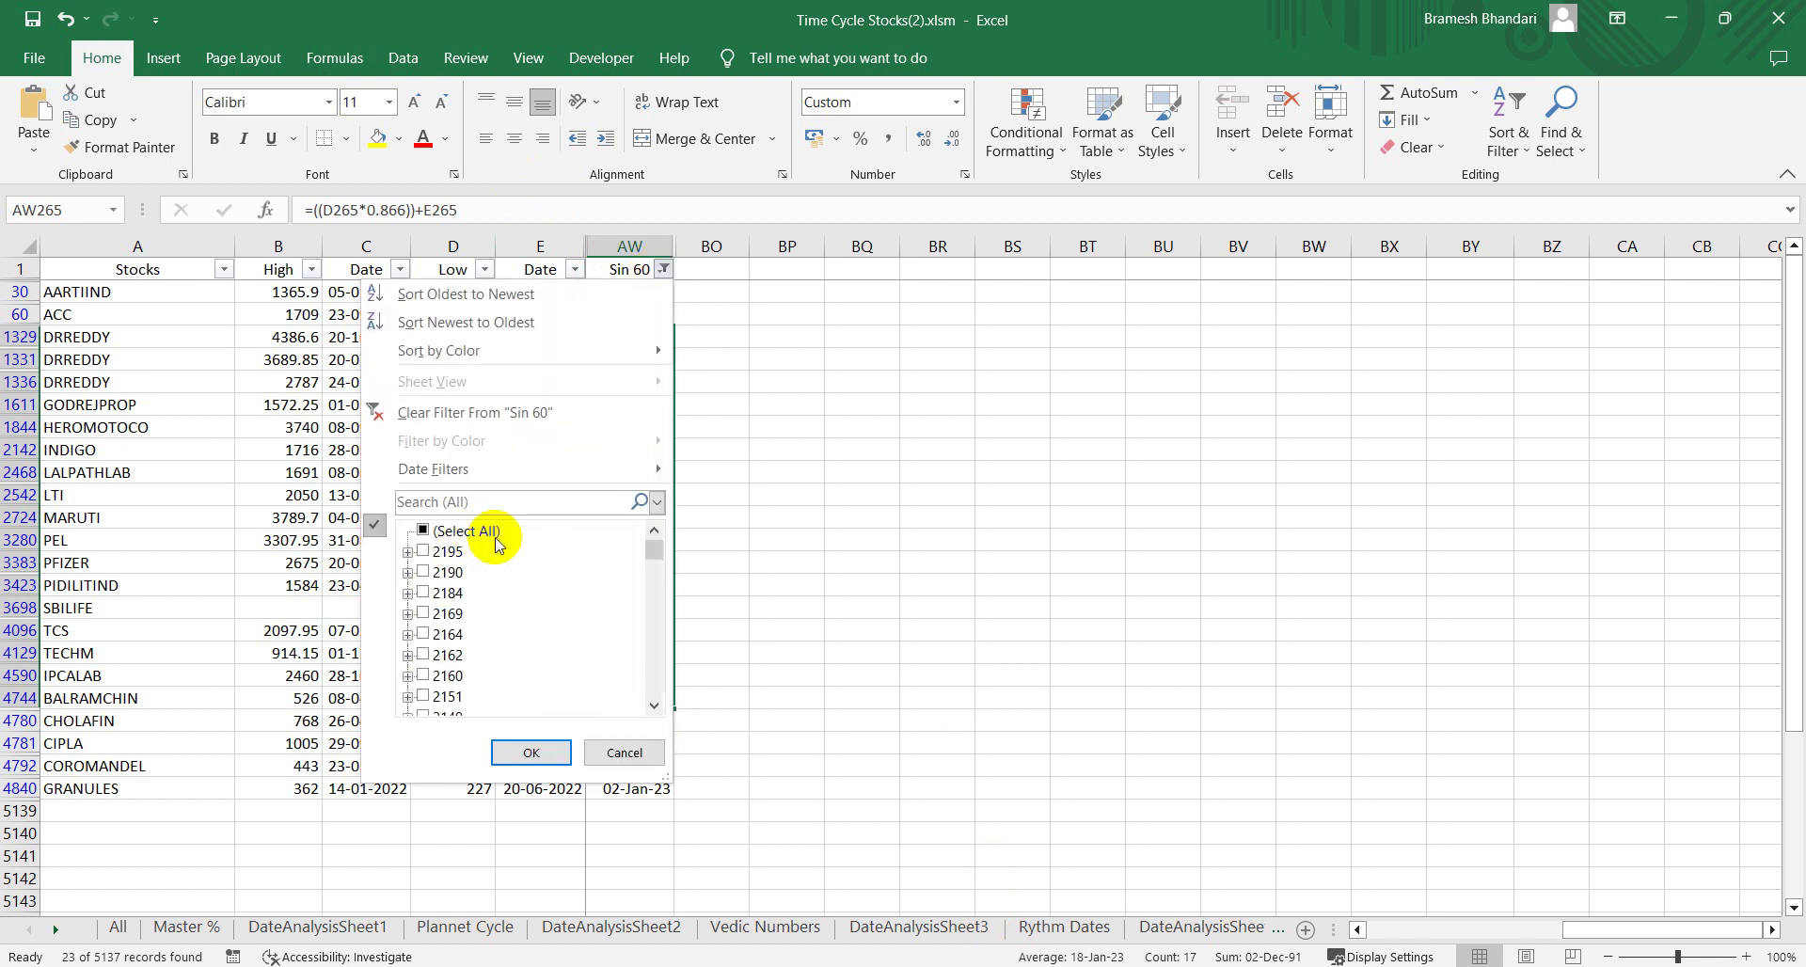
pyautogui.click(654, 705)
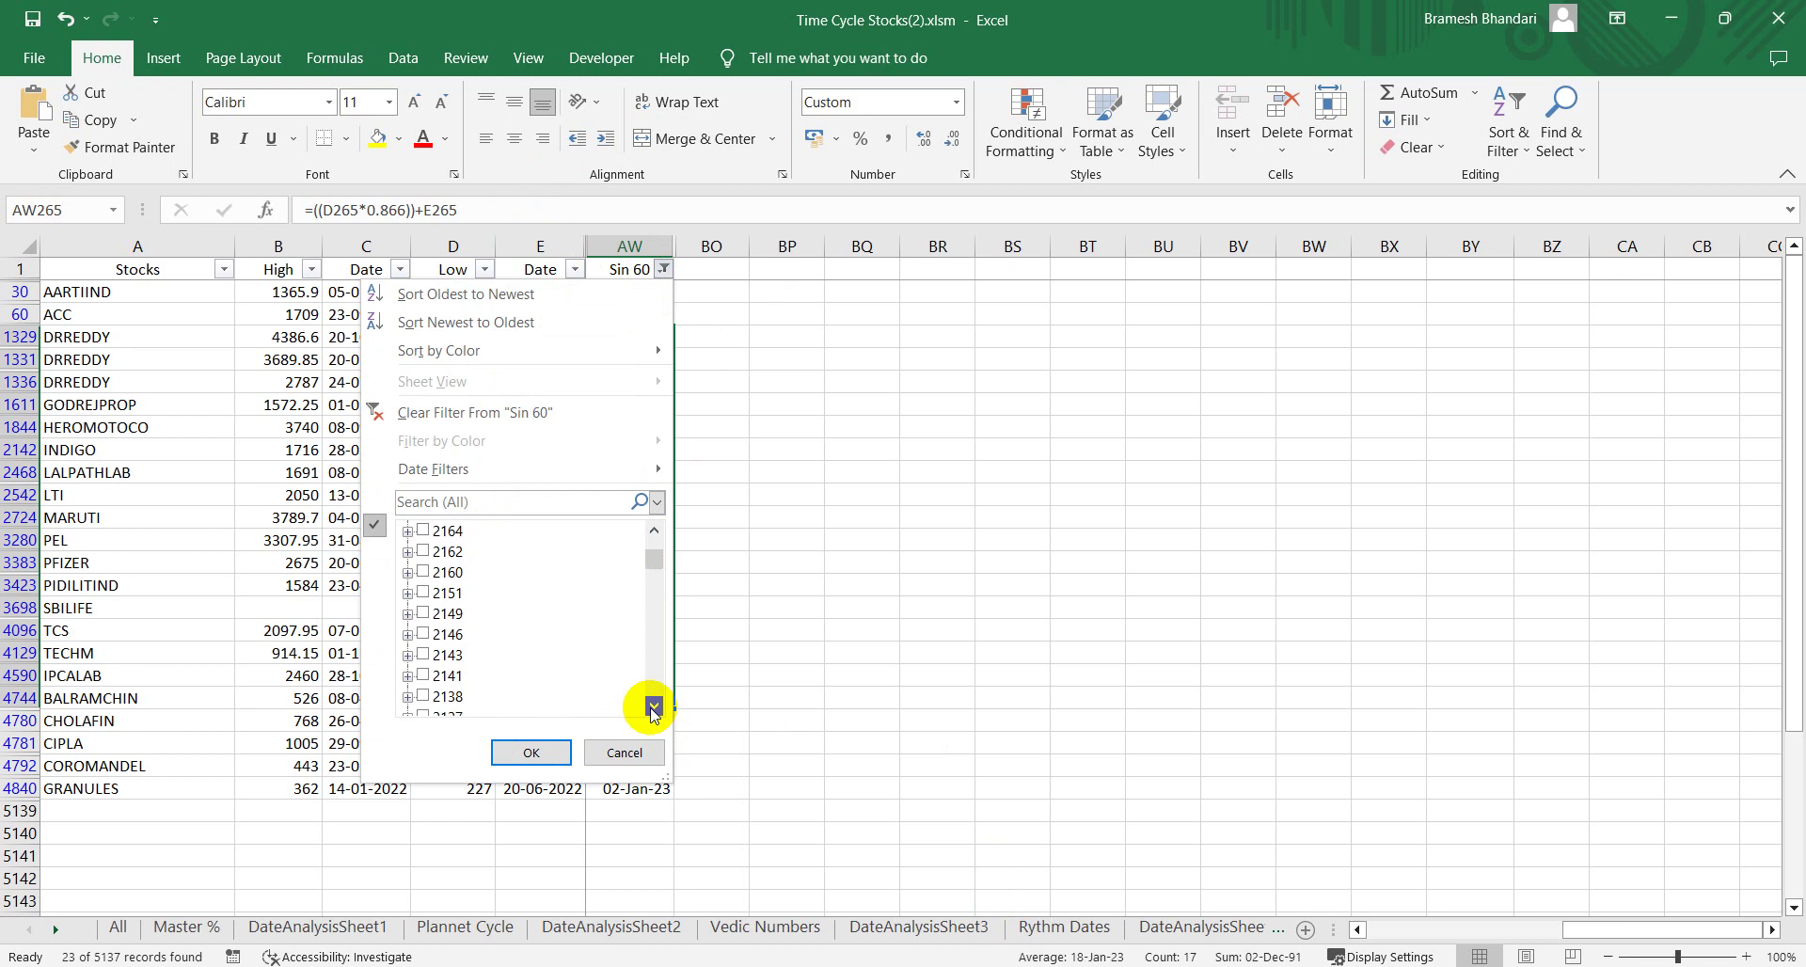
pyautogui.moveTo(654, 706); pyautogui.dragTo(654, 705)
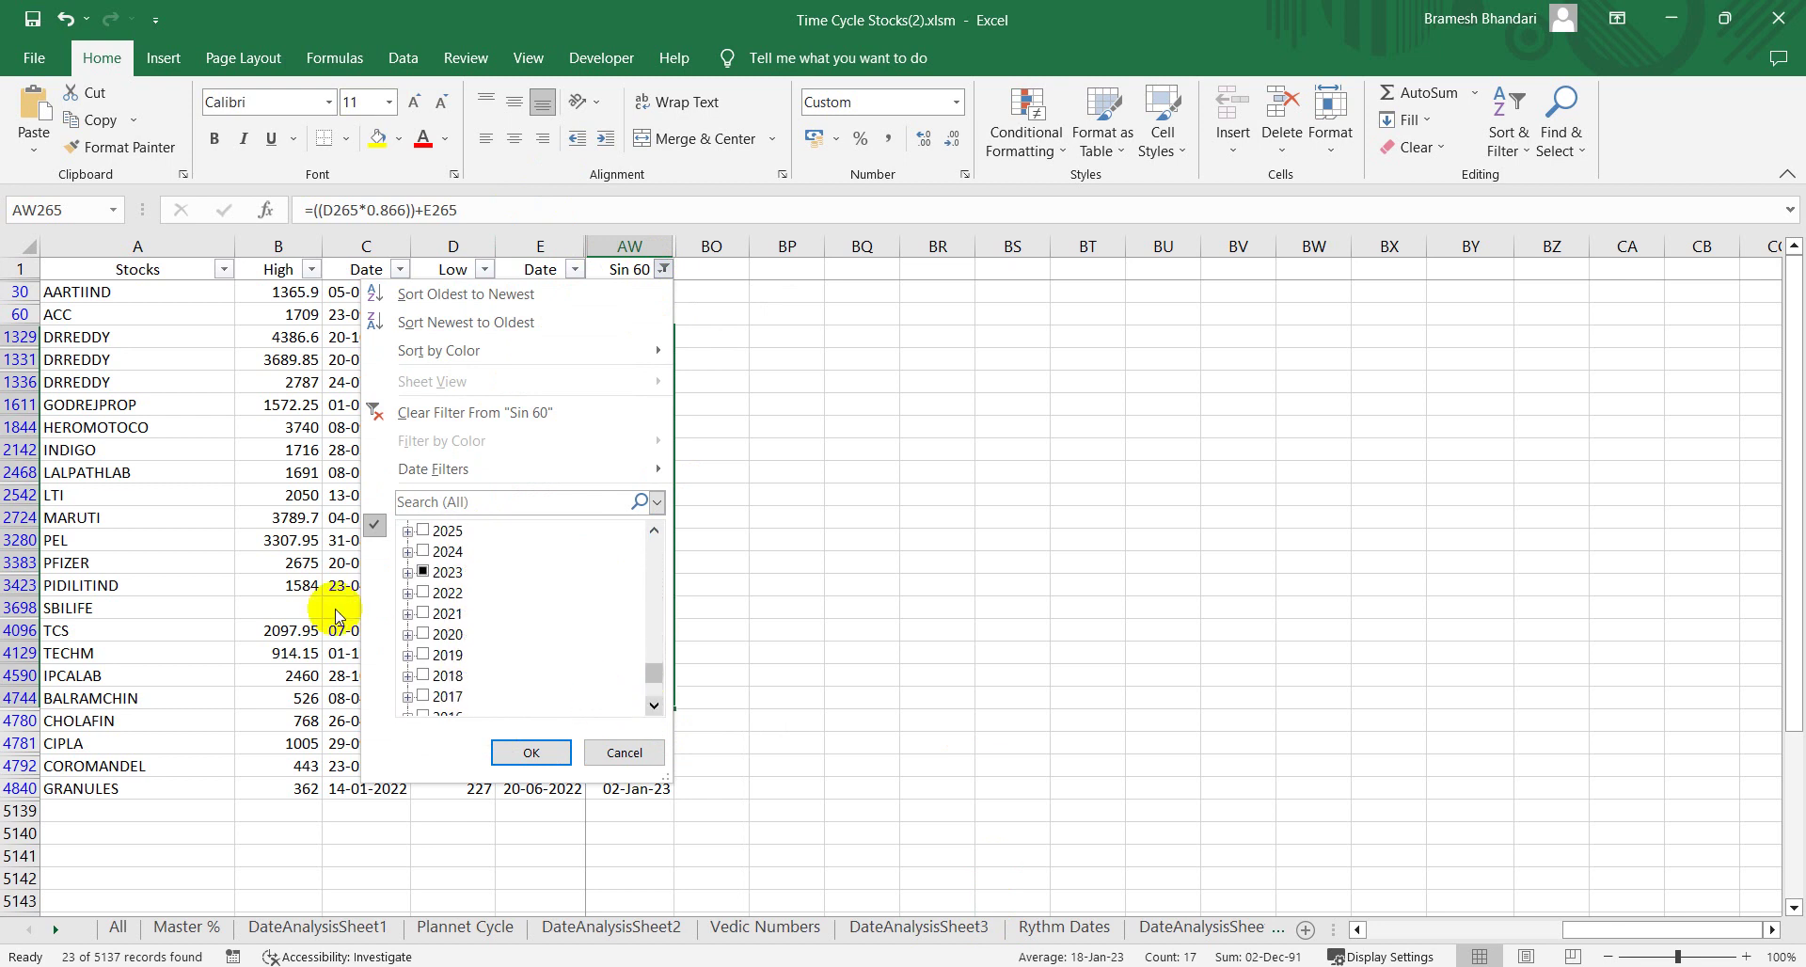
pyautogui.click(414, 576)
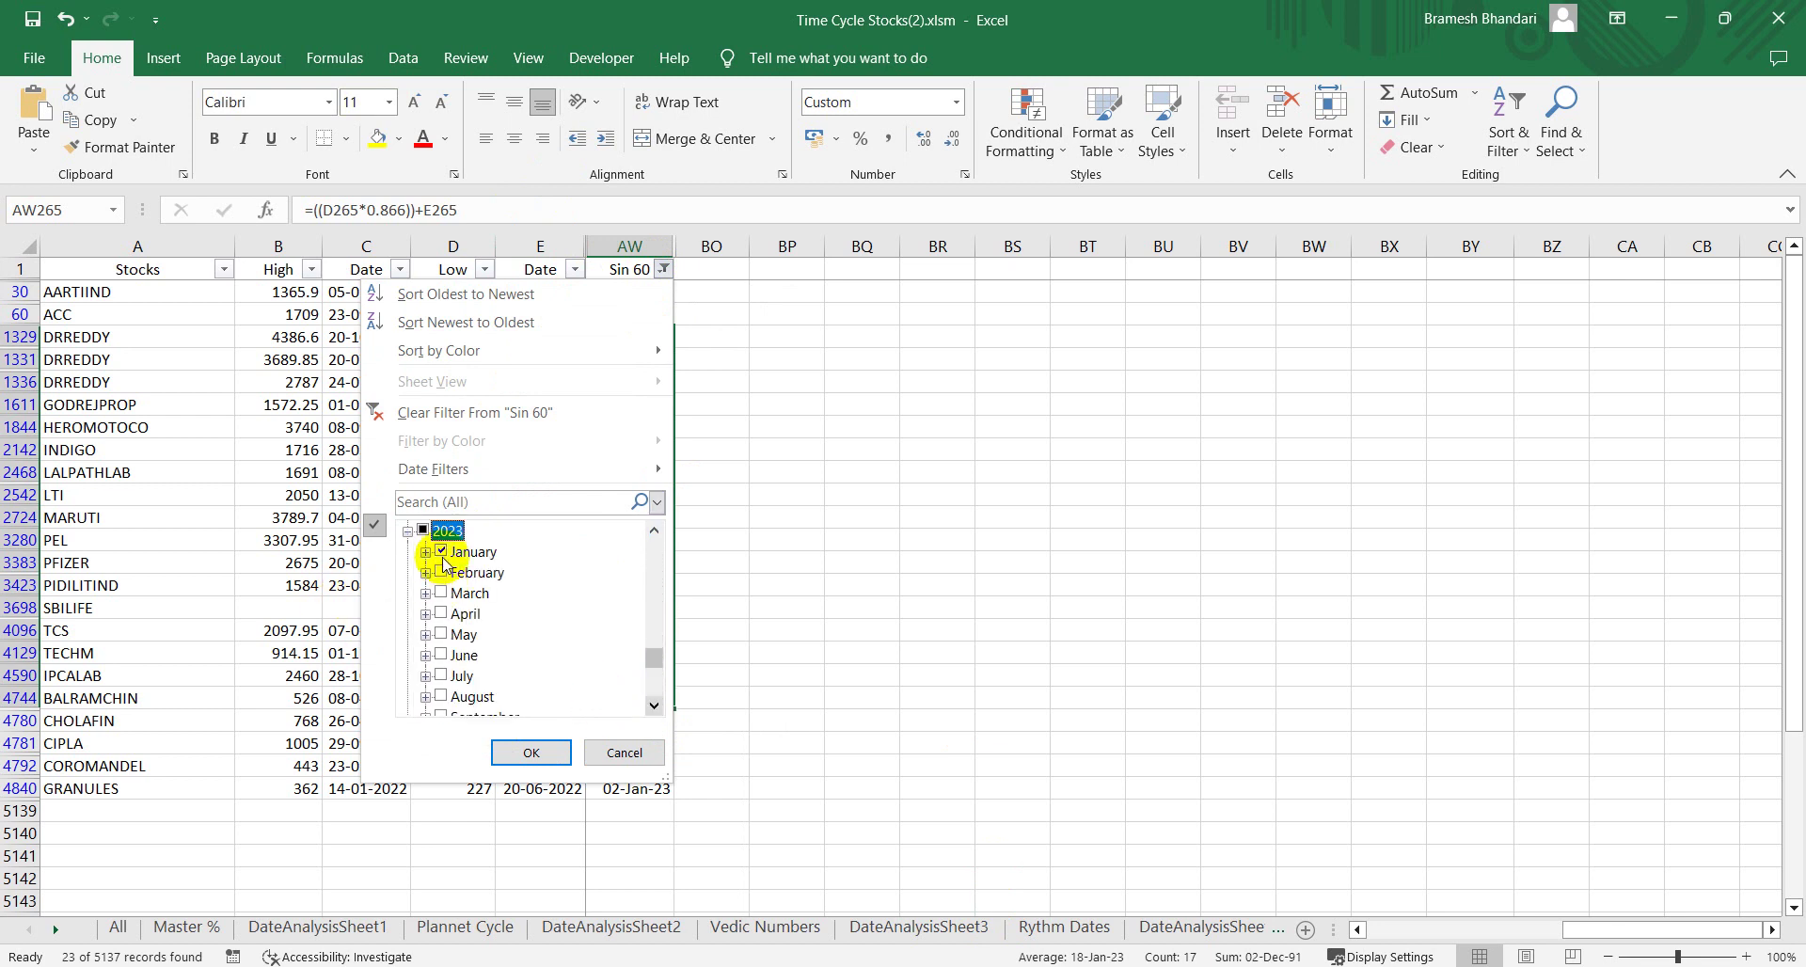
pyautogui.click(441, 551)
pyautogui.click(442, 592)
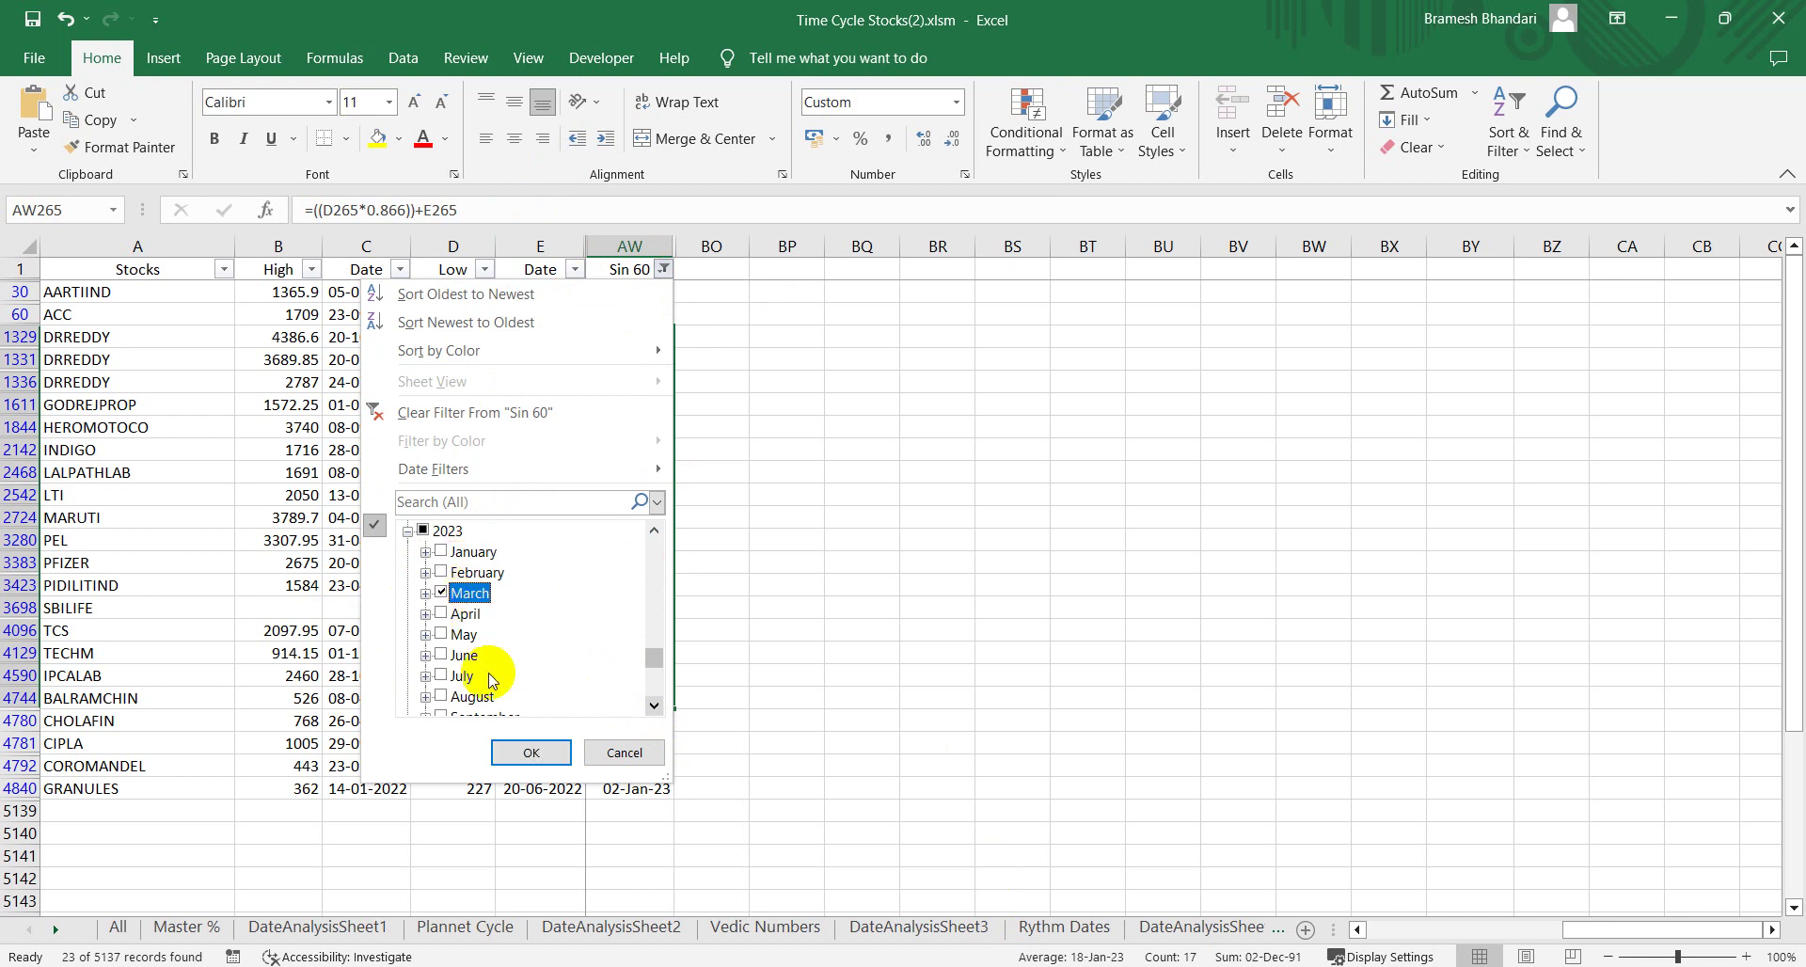
pyautogui.click(533, 751)
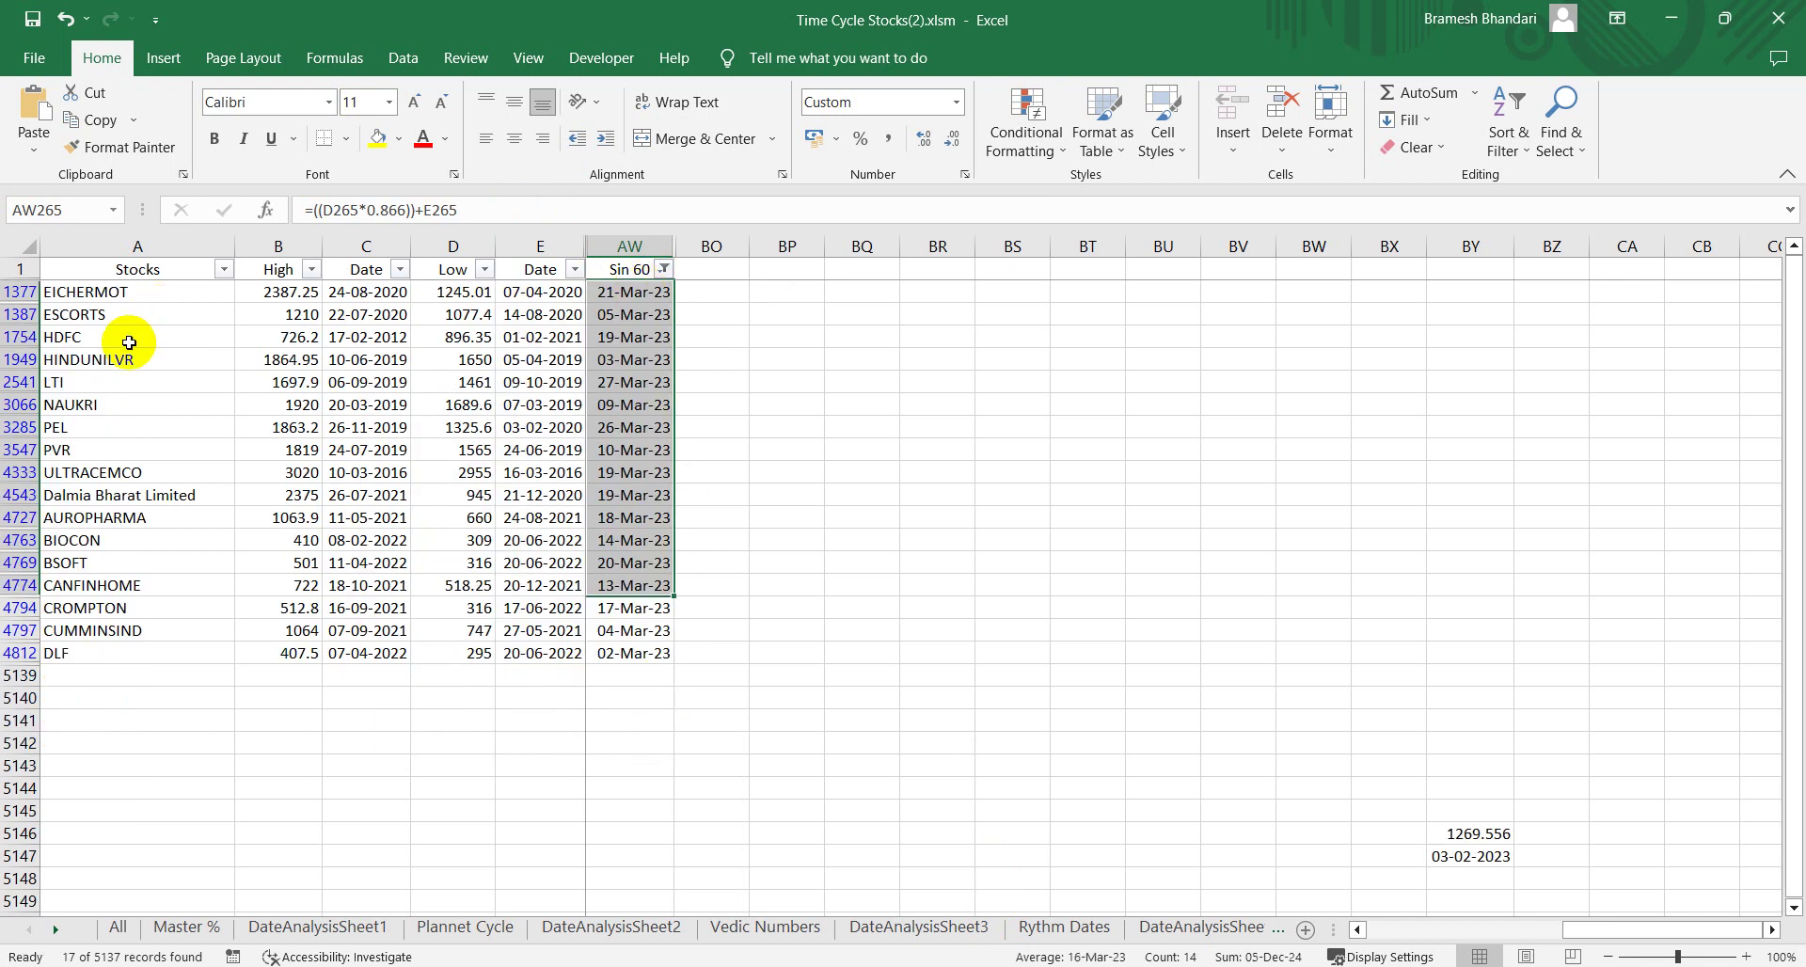
pyautogui.moveTo(632, 292); pyautogui.dragTo(618, 651)
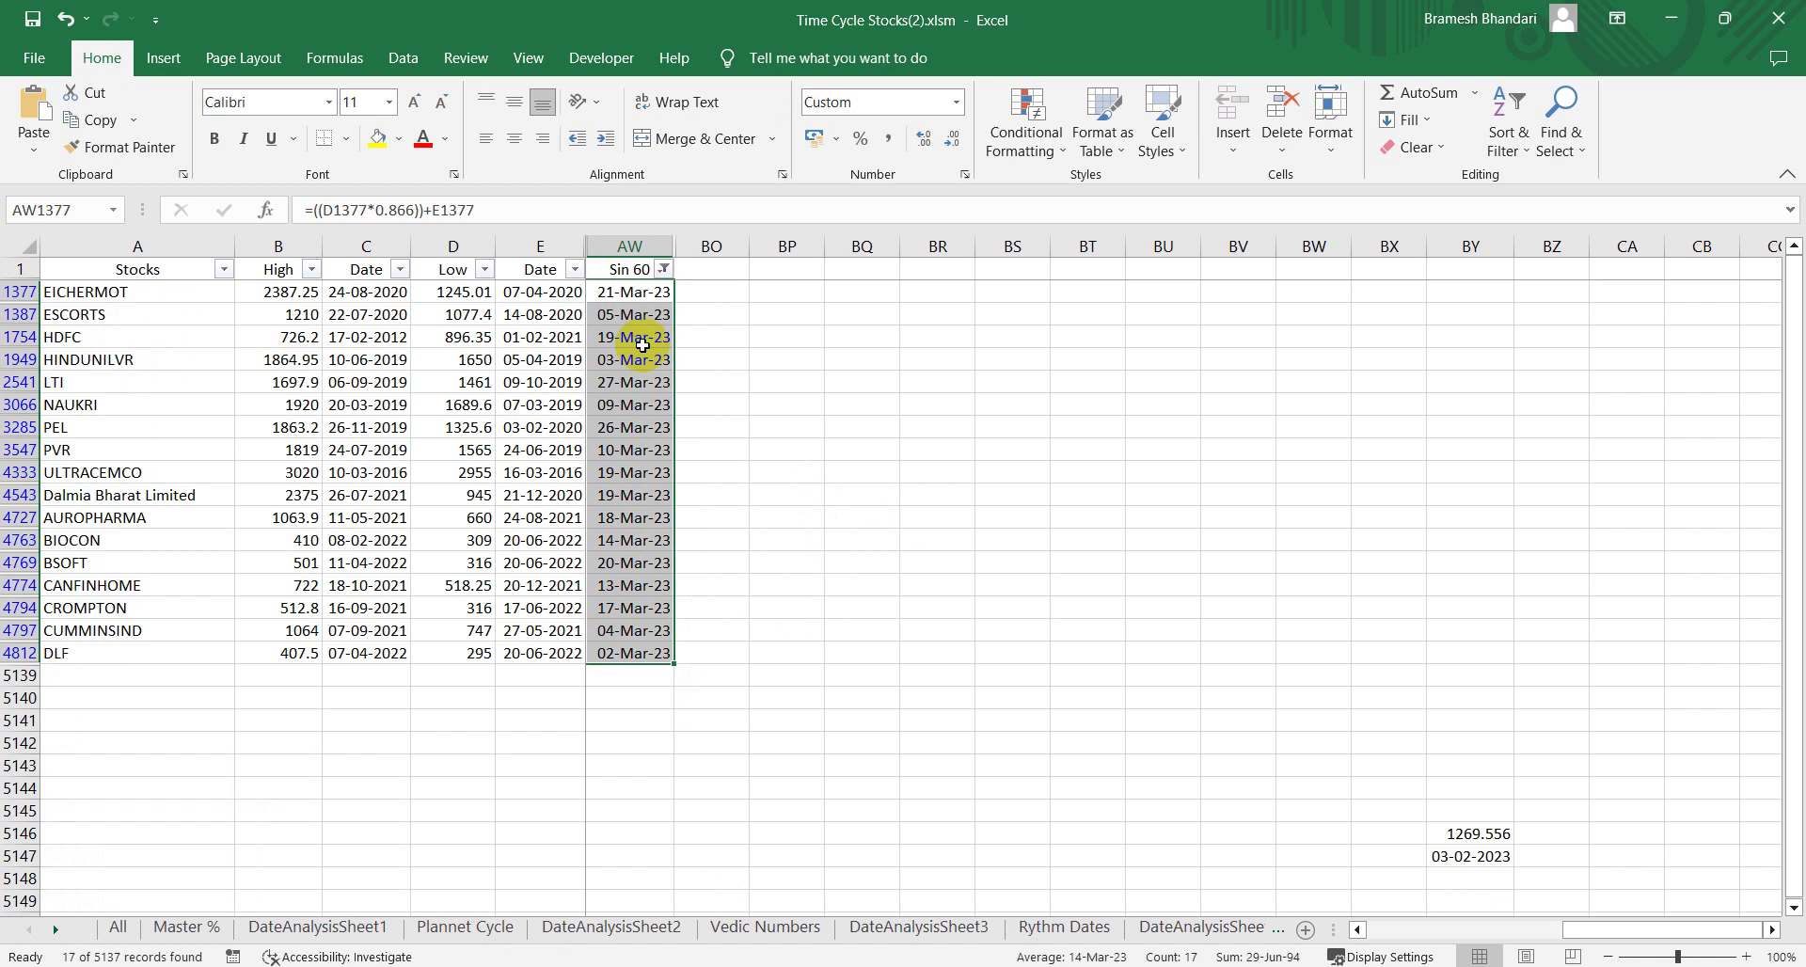
# Step: Review ACC's price levels from its 13-12-2022 high in AmiBroker, and return to the March 2023 dates in Excel
pyautogui.click(189, 958)
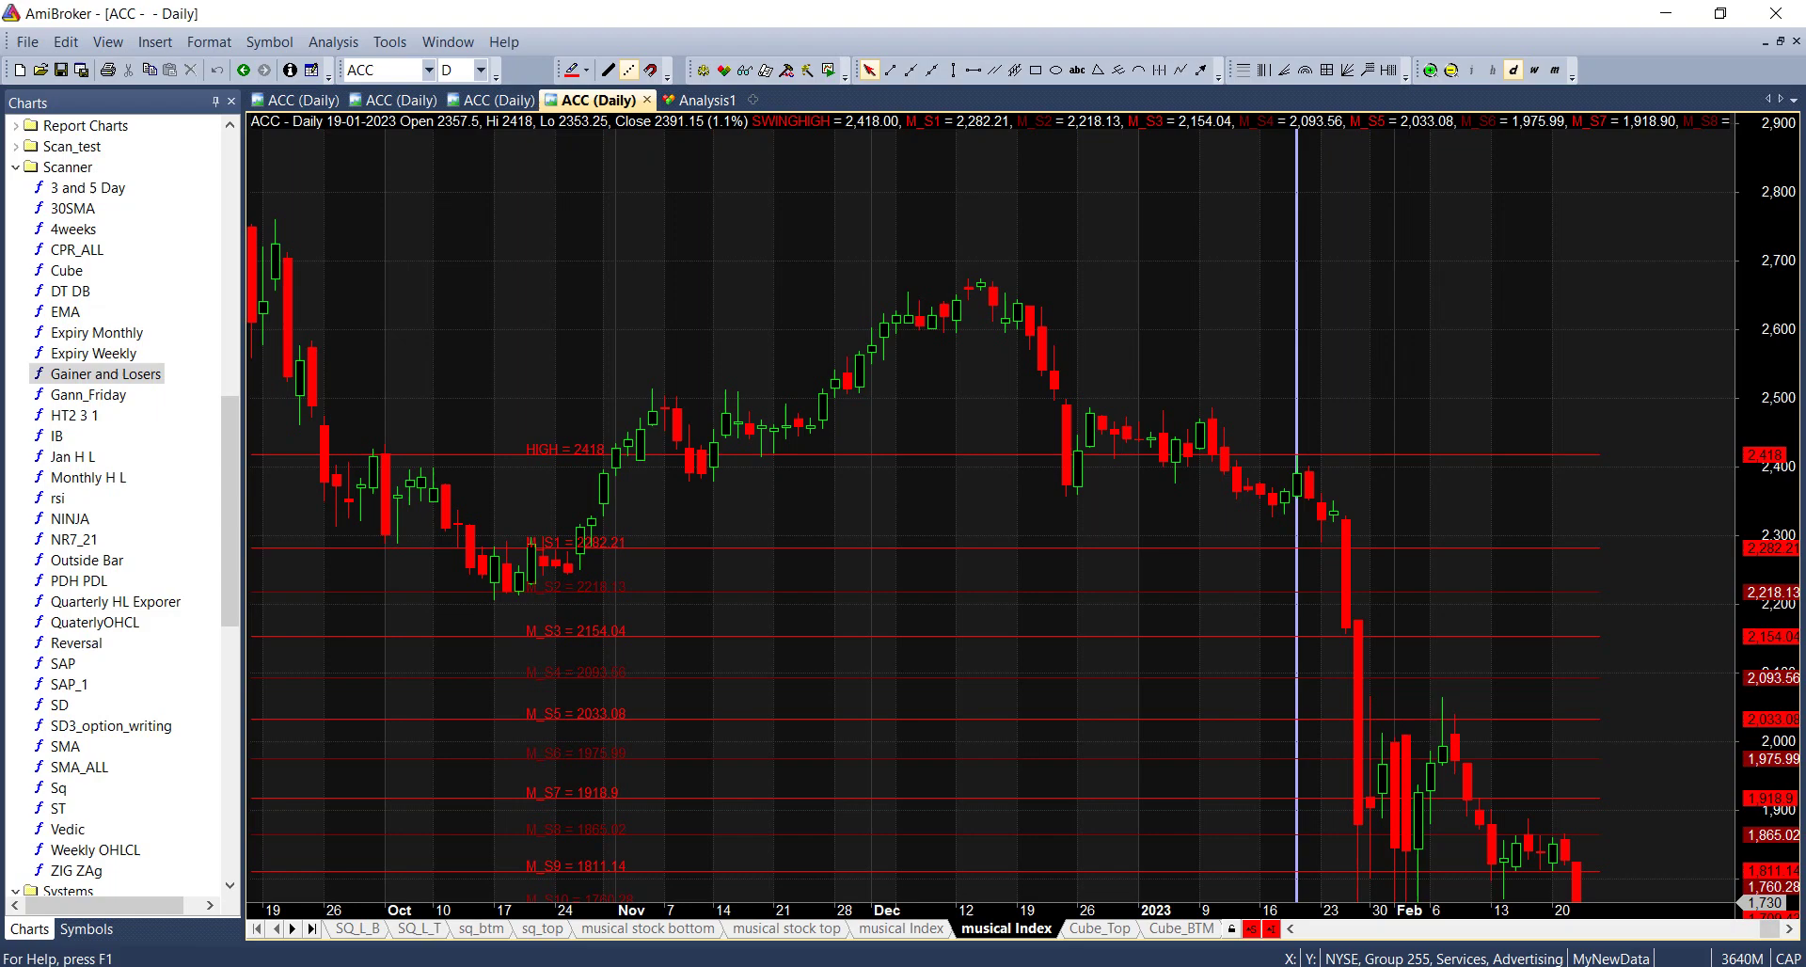
pyautogui.click(970, 290)
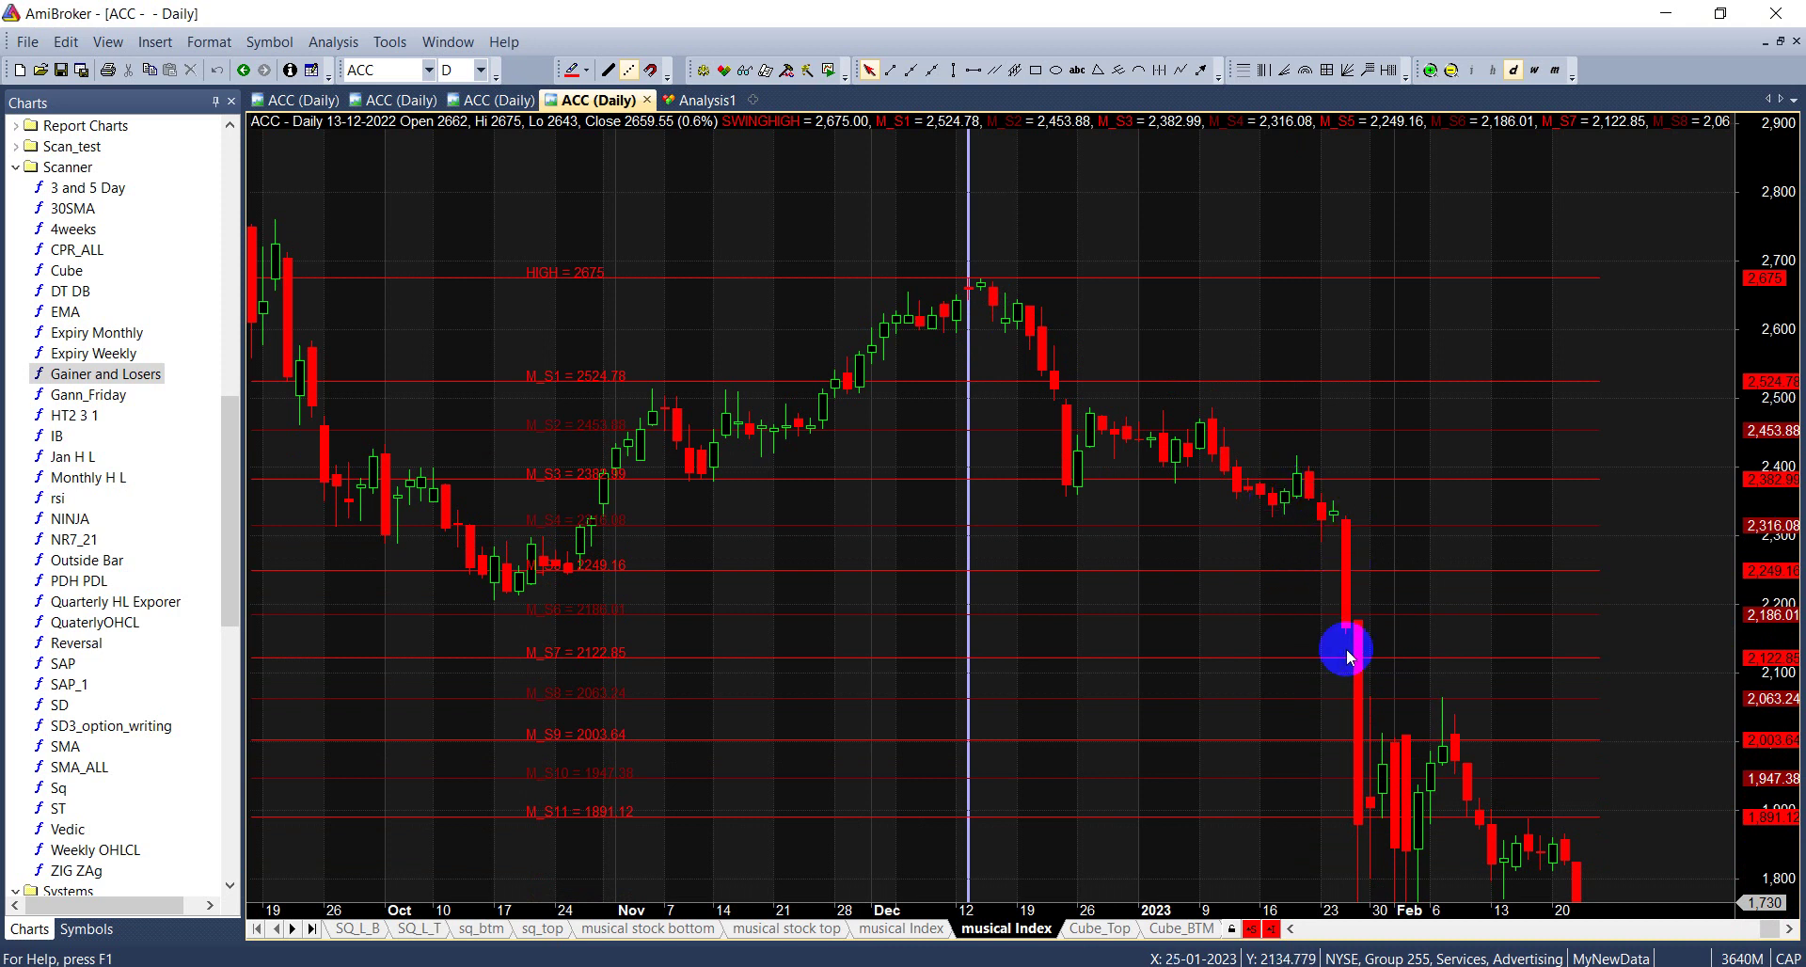
pyautogui.click(1665, 17)
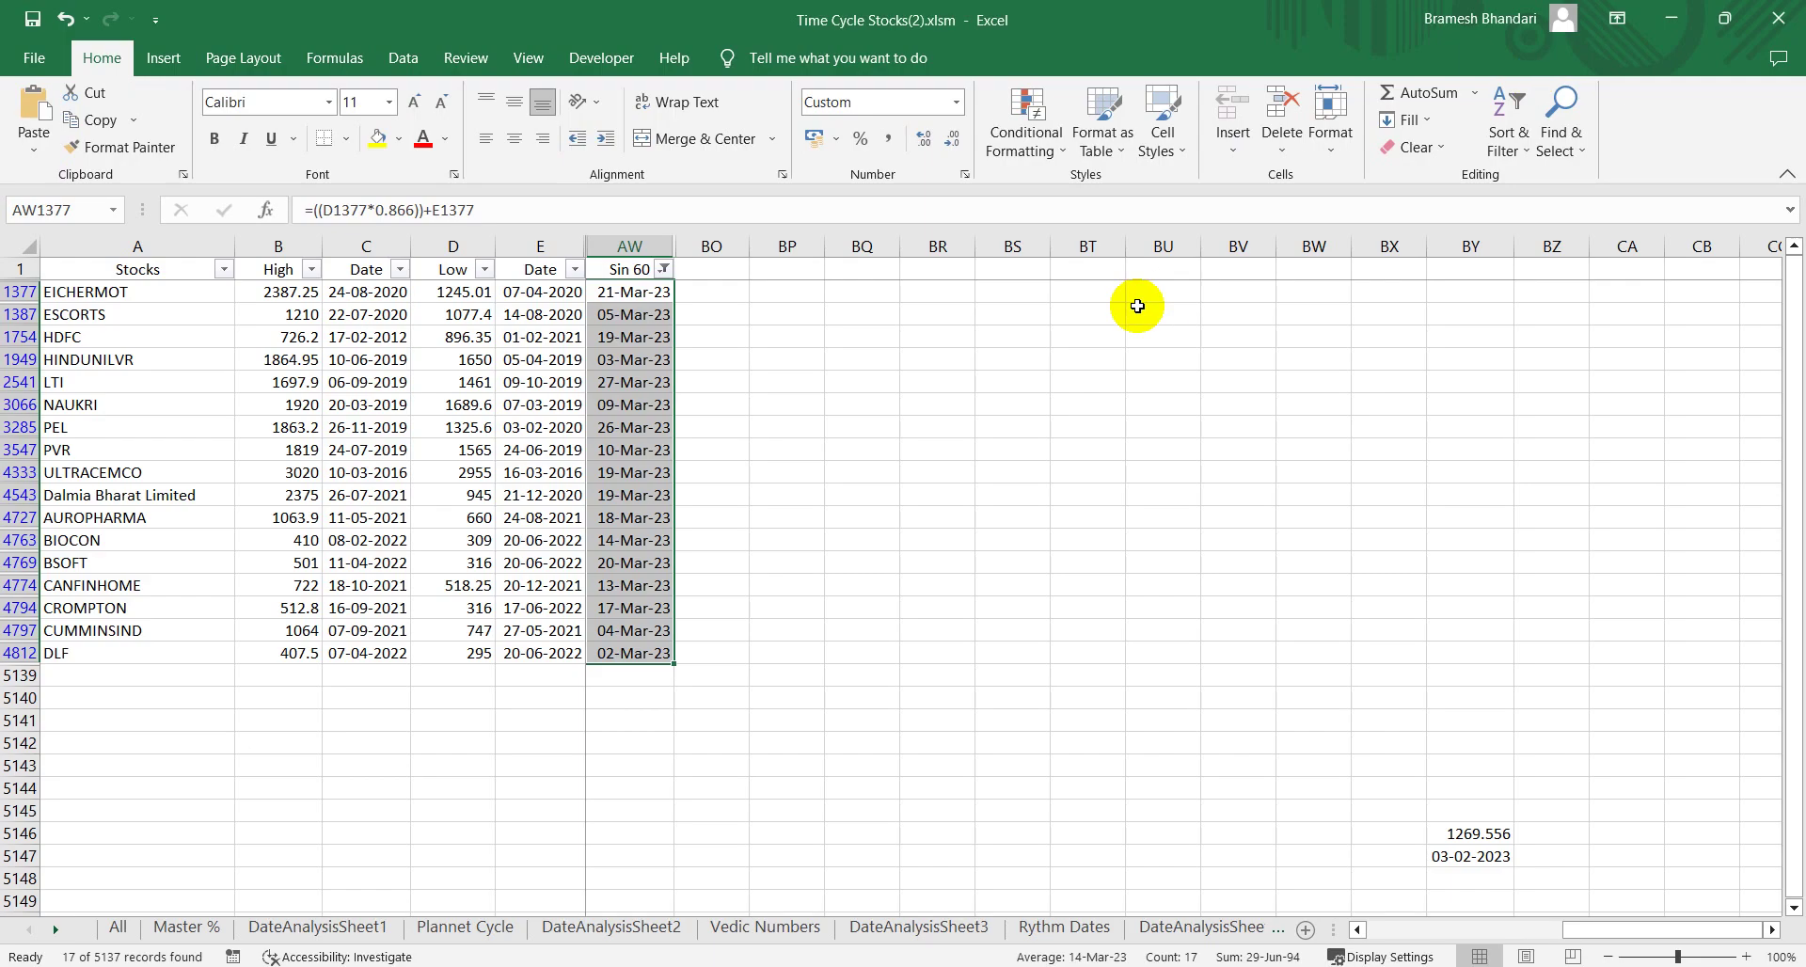